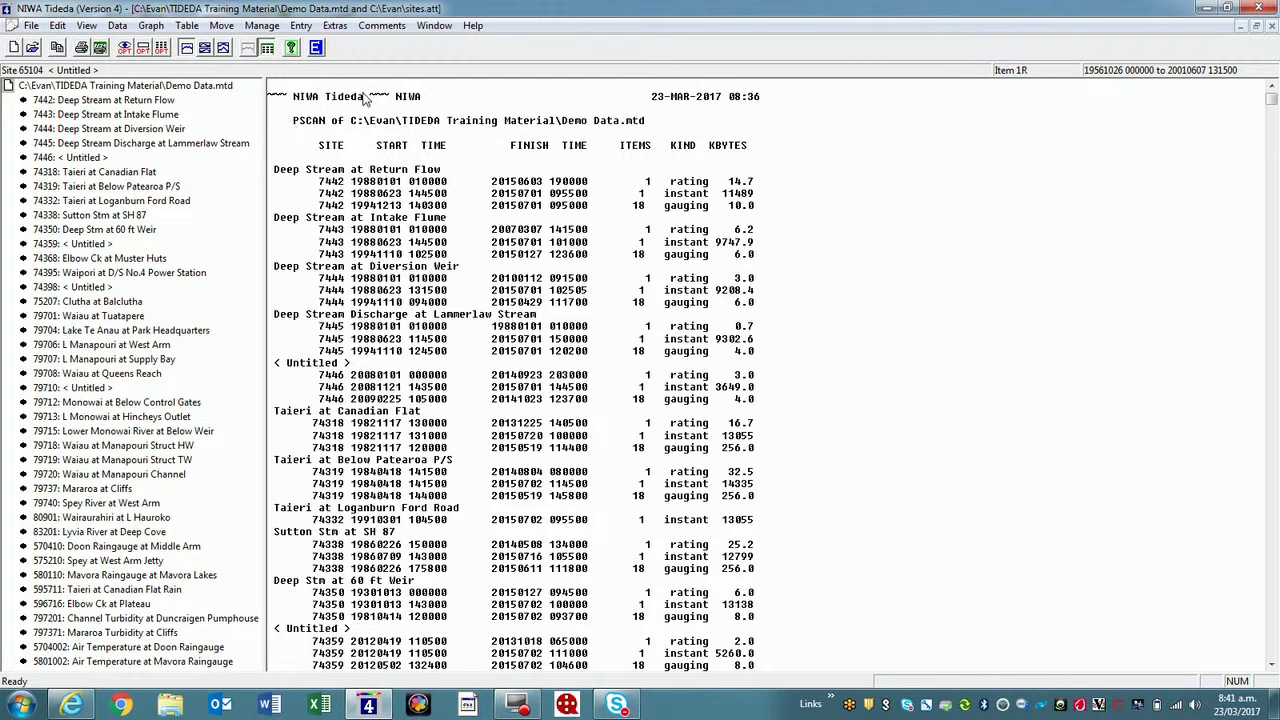
Configure the comment source as a text file, using DUN.cmt from the Evan folder.
click(384, 27)
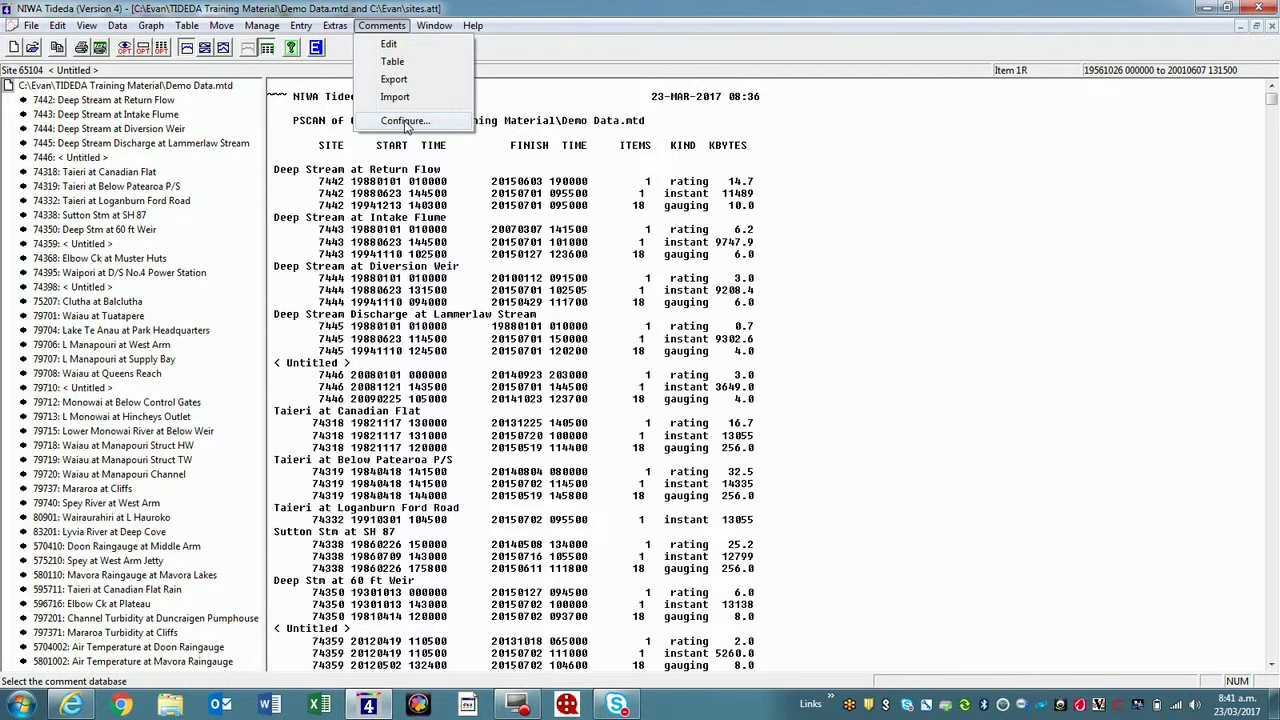
click(405, 121)
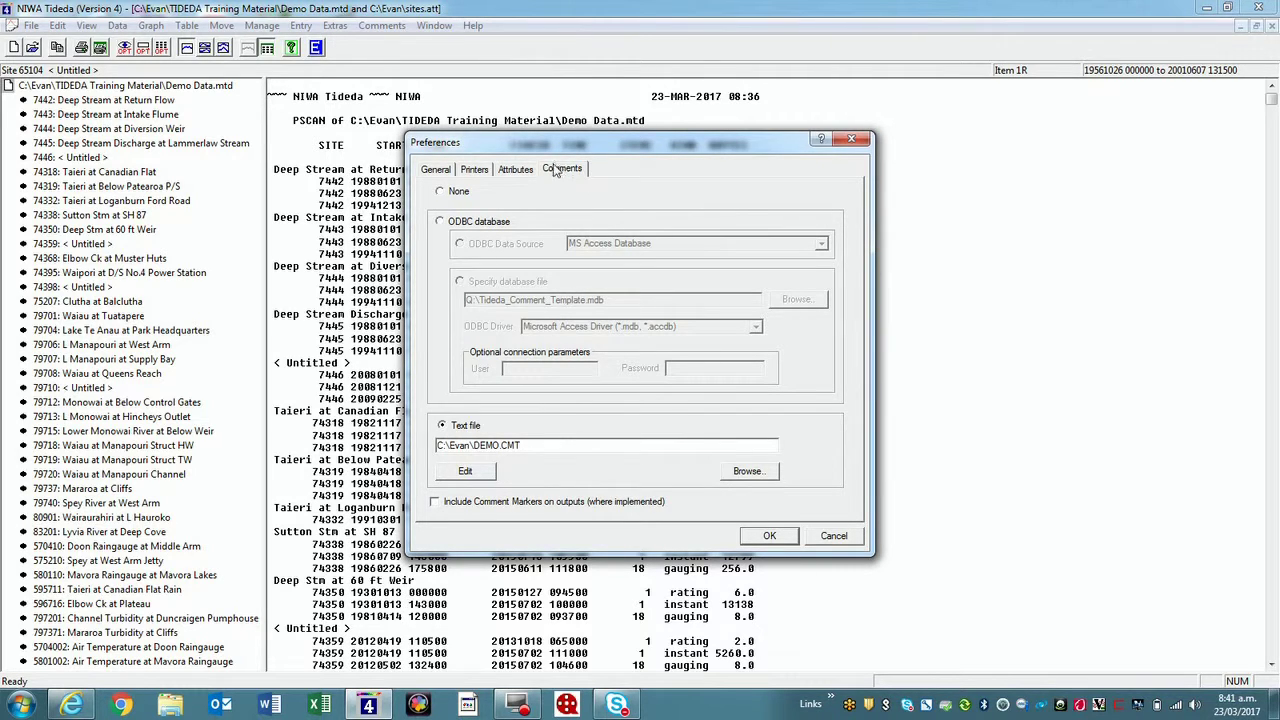
click(441, 222)
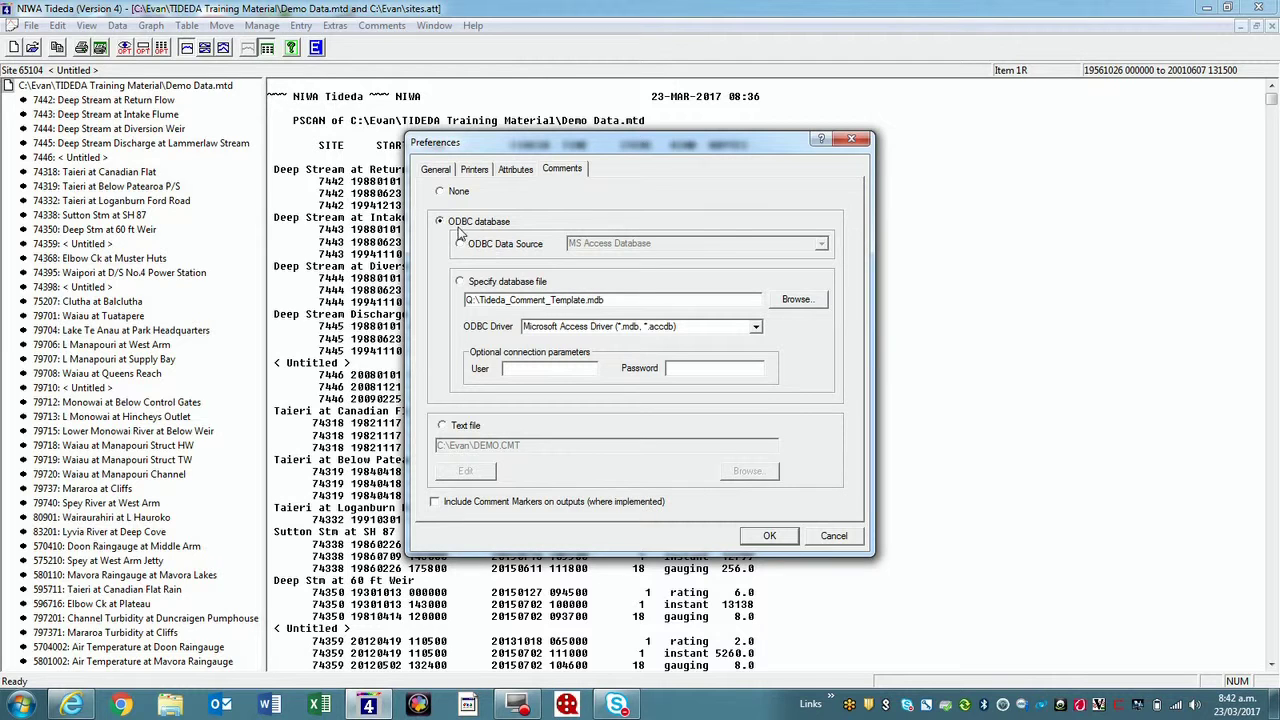
click(442, 426)
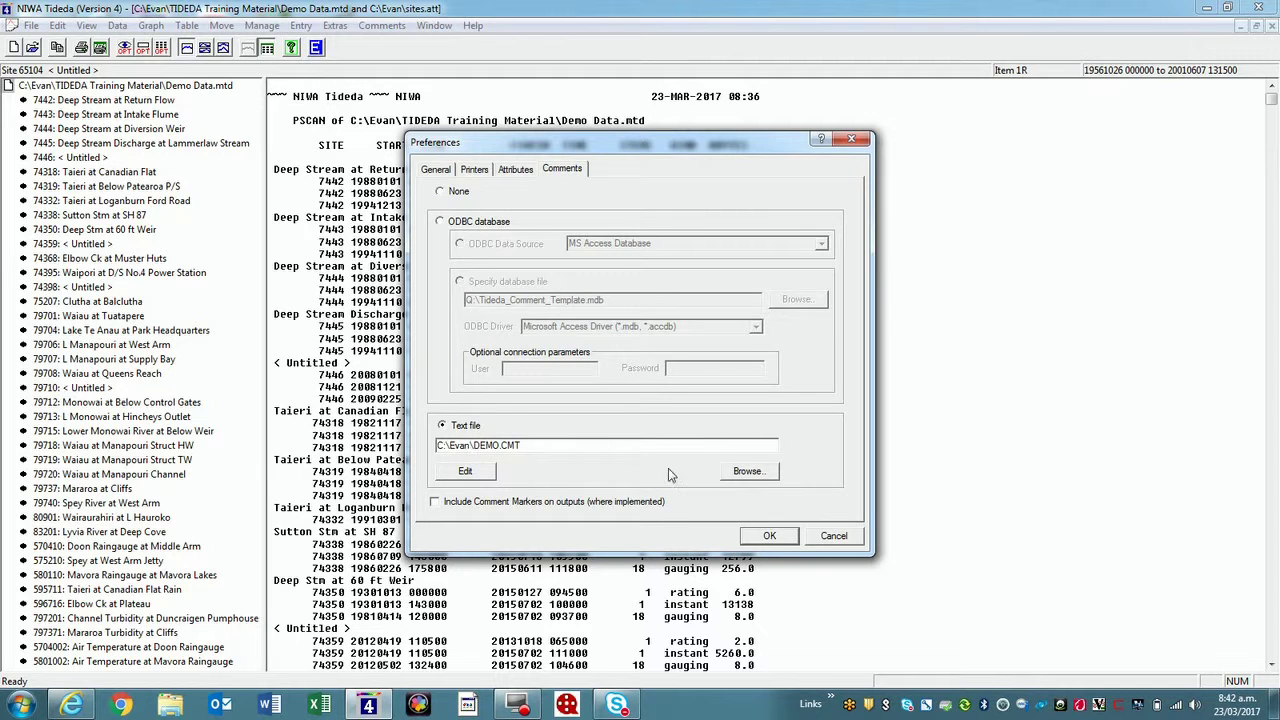
click(749, 472)
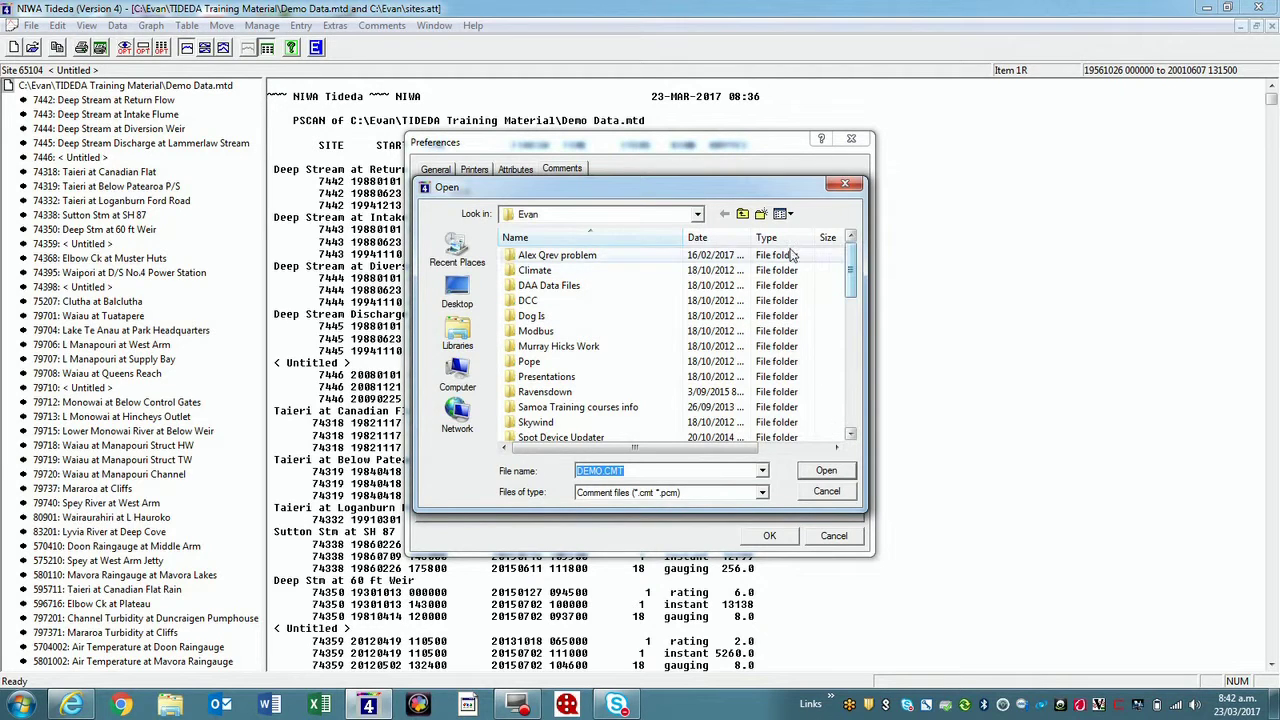
drag(847, 284, 851, 362)
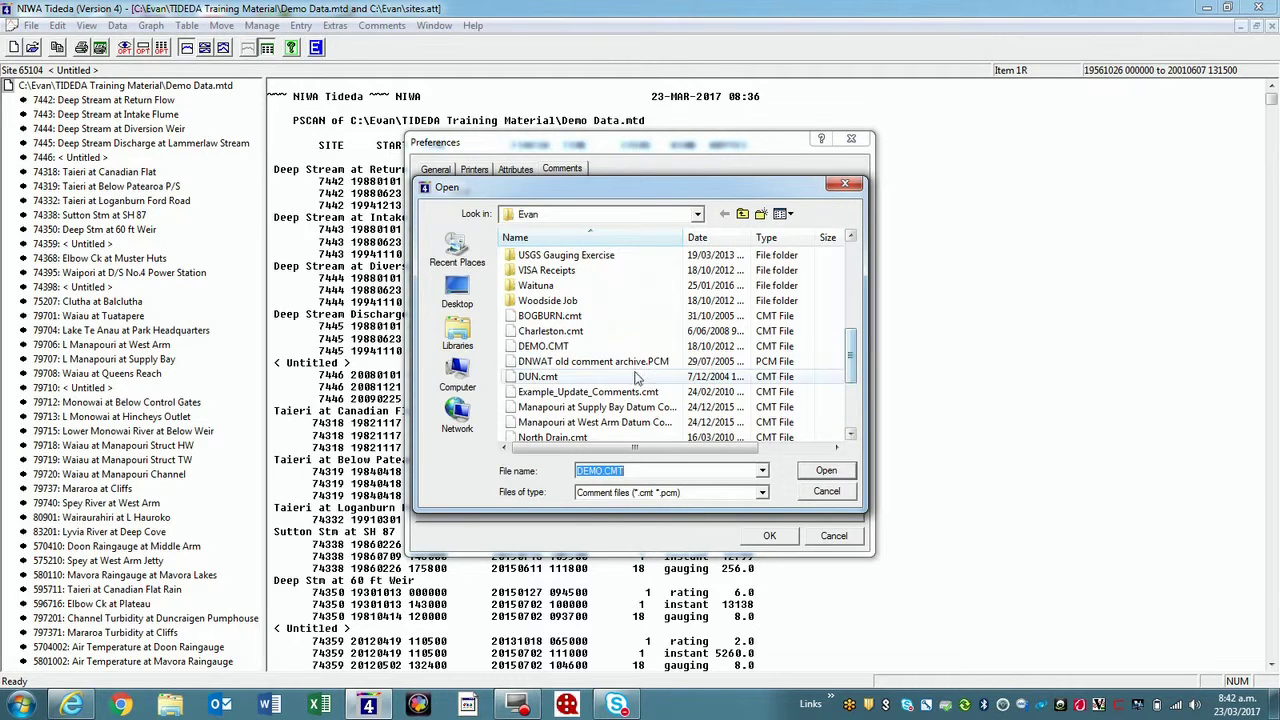
click(538, 377)
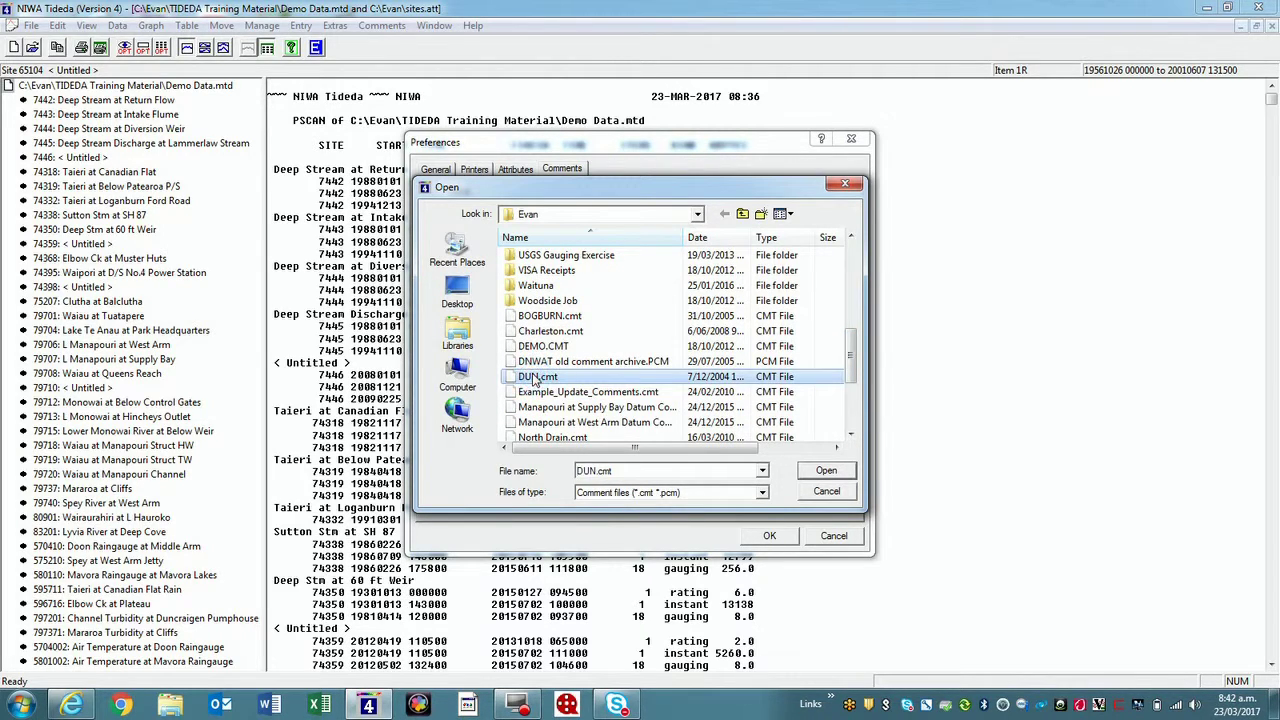
click(826, 472)
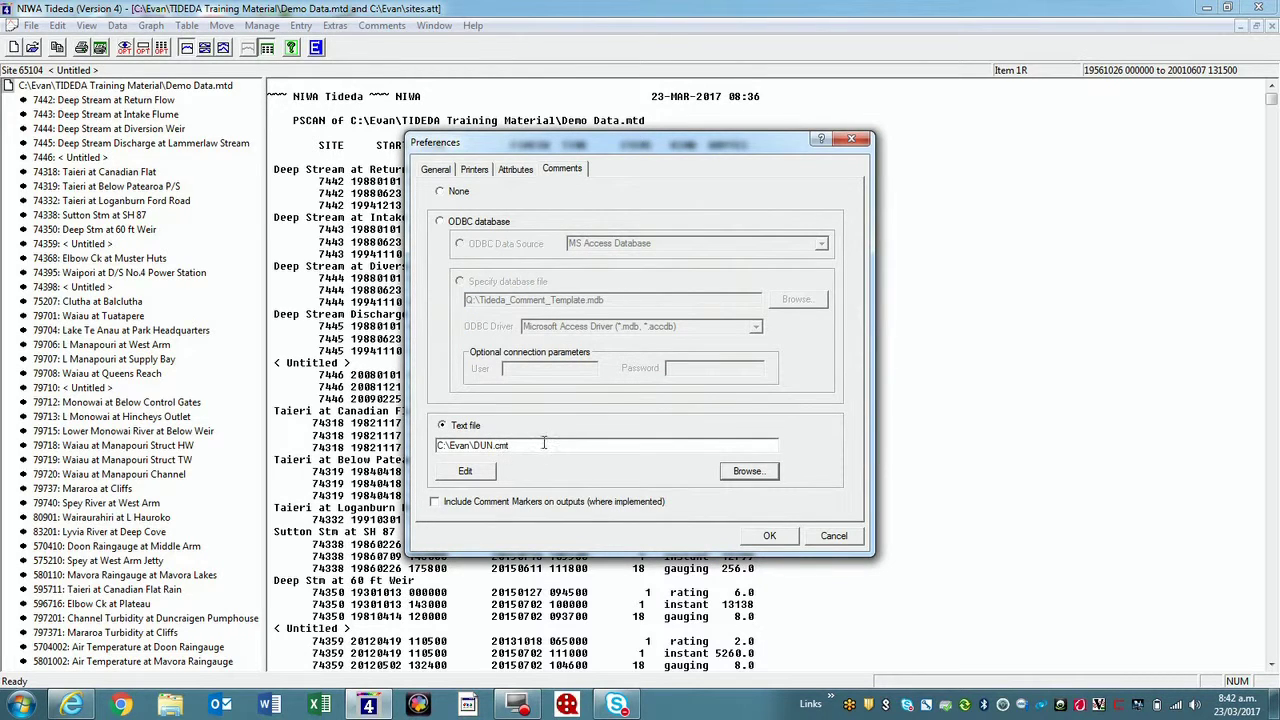
Open the DUN.cmt text file to inspect its raw comments, close it and accept the comment preferences.
click(466, 472)
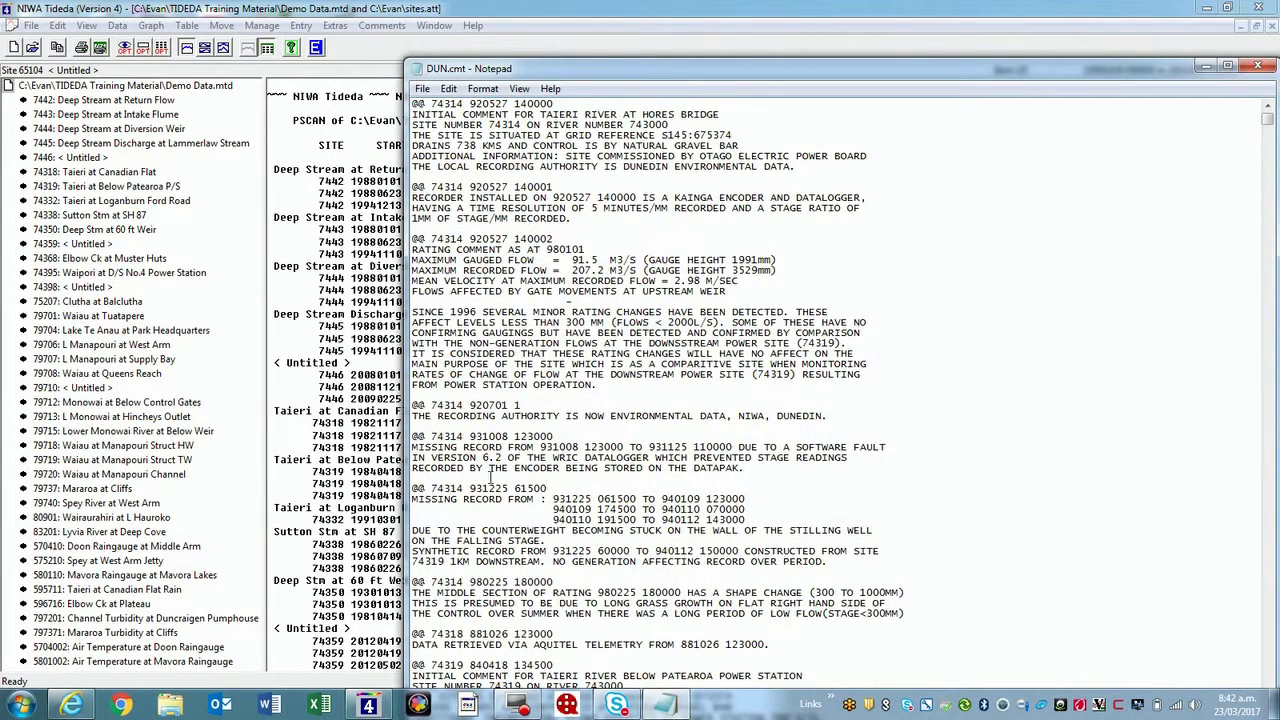
mouse_move(1266, 120)
mouse_down()
mouse_move(1239, 220)
mouse_move(1266, 118)
mouse_up()
drag(677, 69, 621, 45)
click(1203, 43)
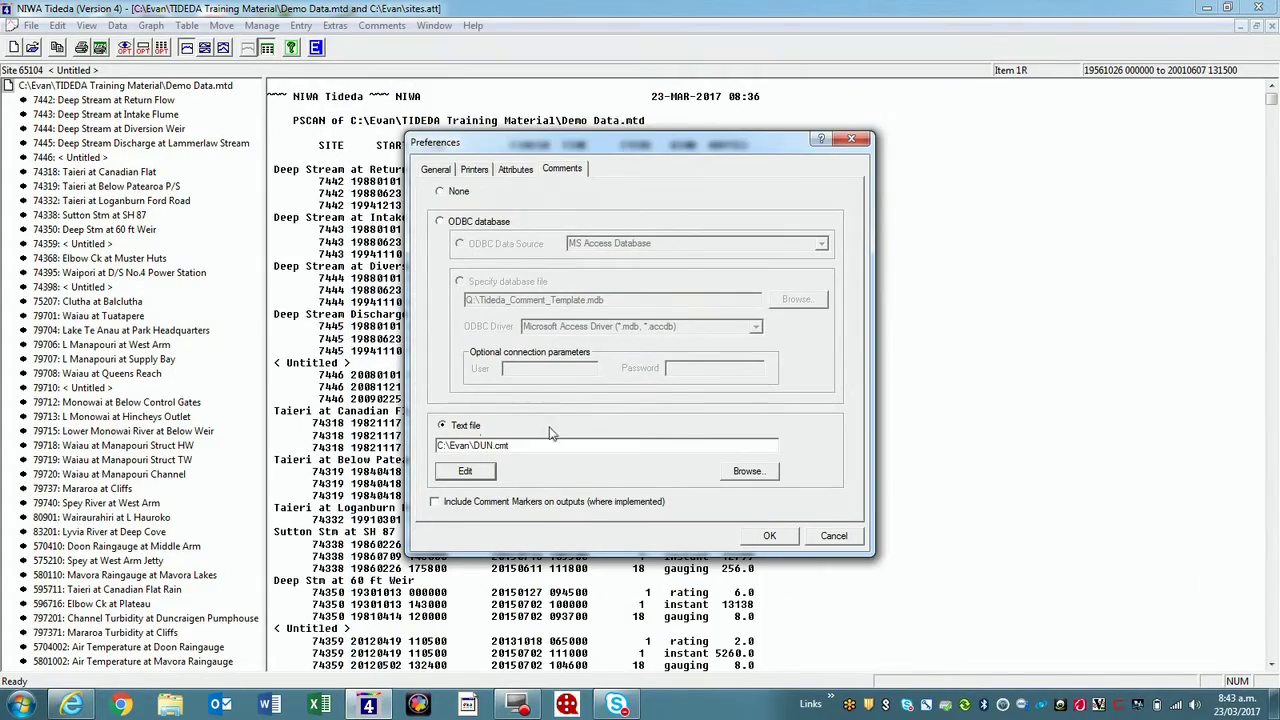
click(769, 536)
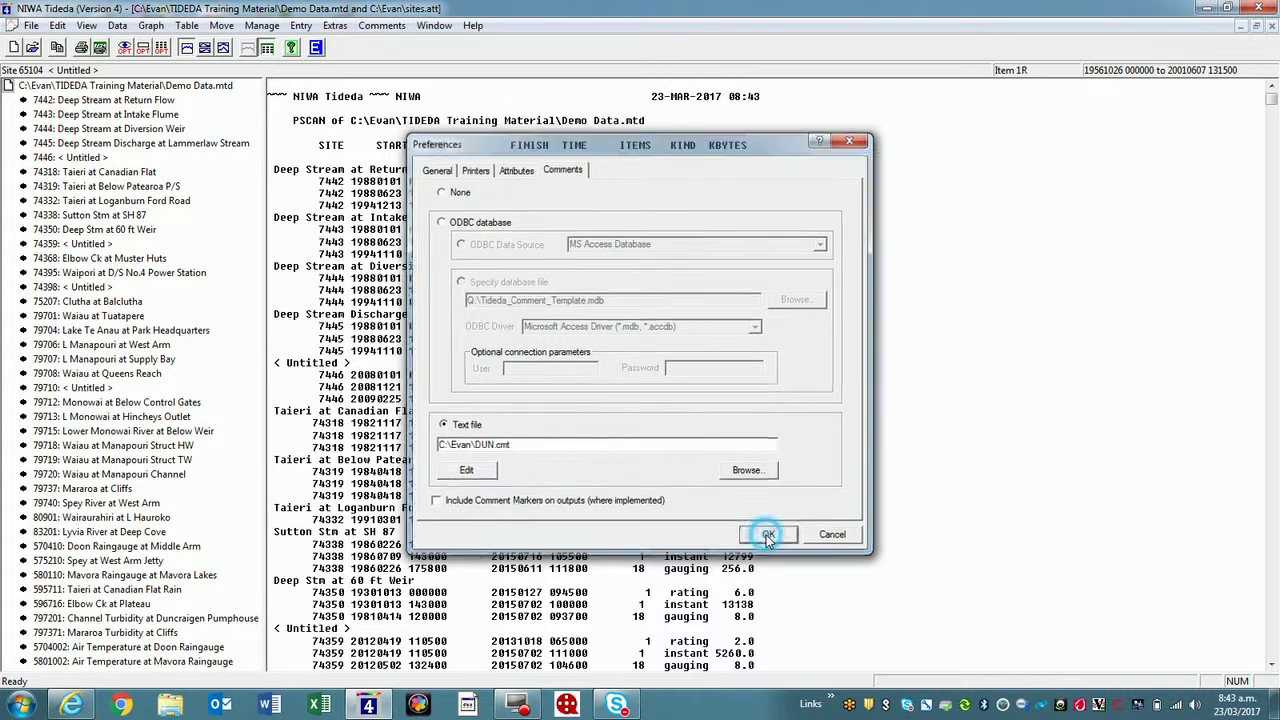
Tabulate all comments for site 74318 Taieri at Canadian Flat over its full data range and read through to the end.
click(378, 26)
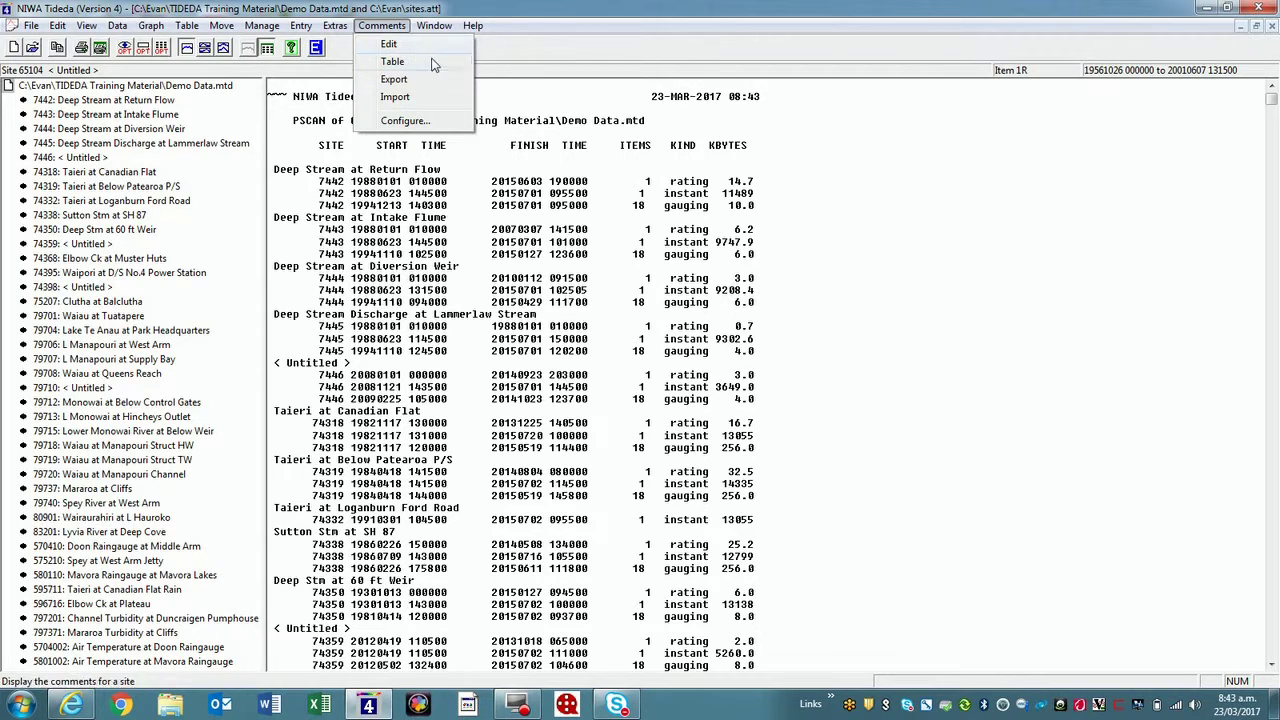
click(392, 63)
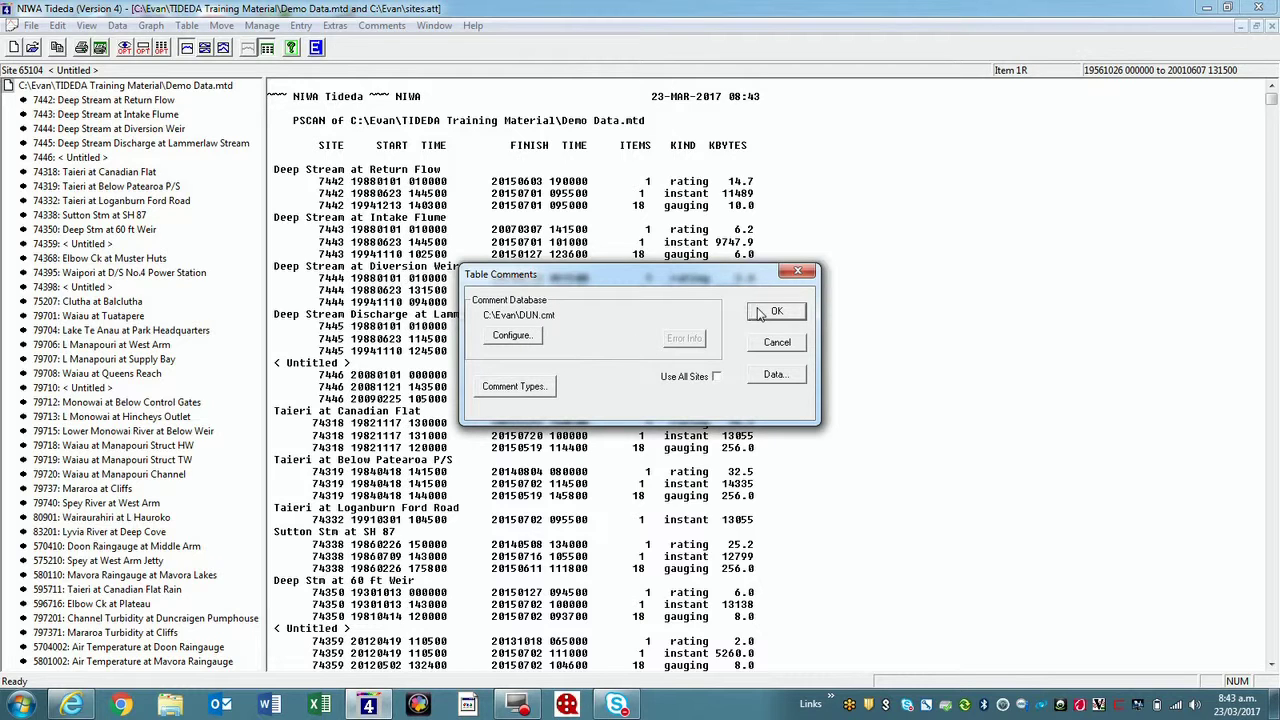
click(773, 377)
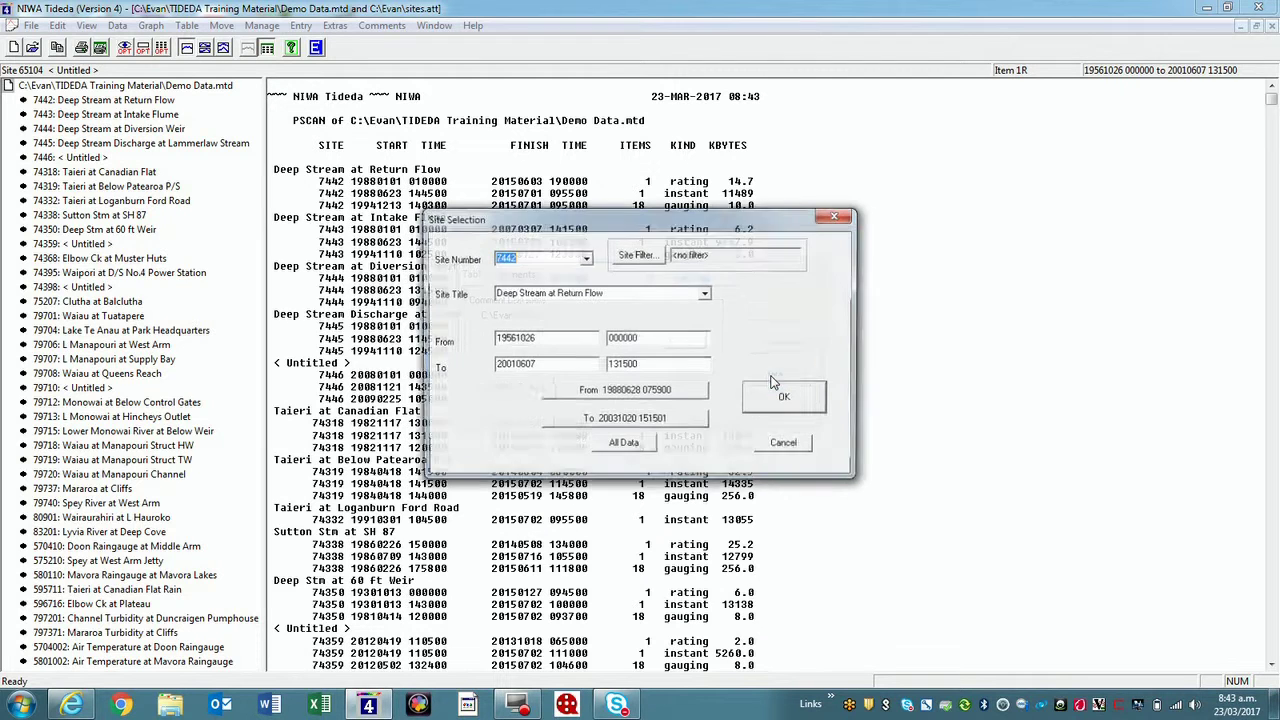
click(586, 260)
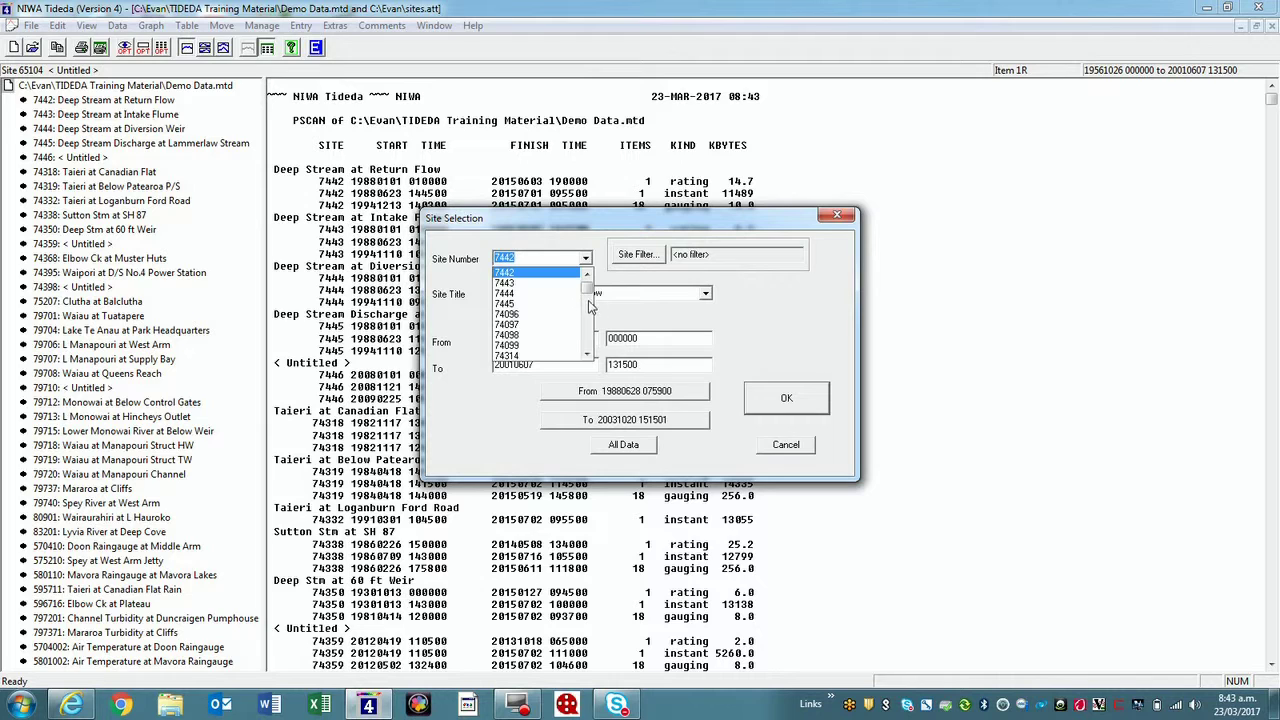
scroll(589, 300, down, 2)
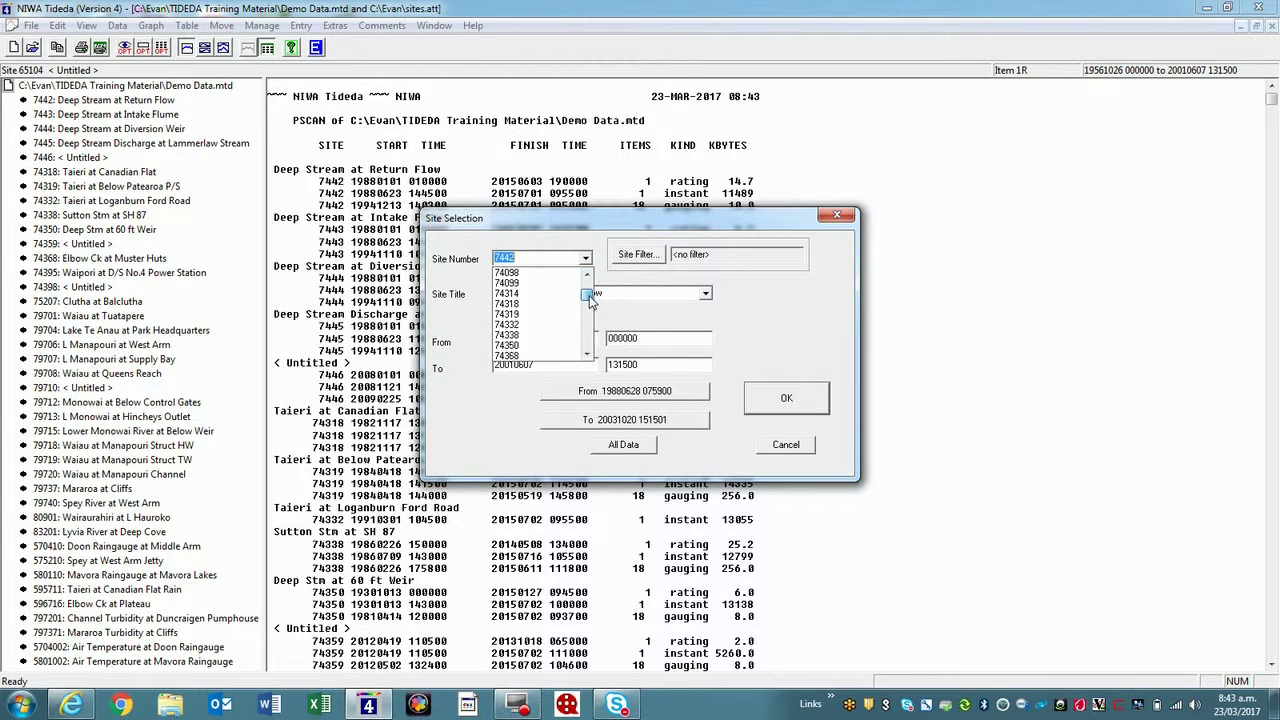
click(528, 306)
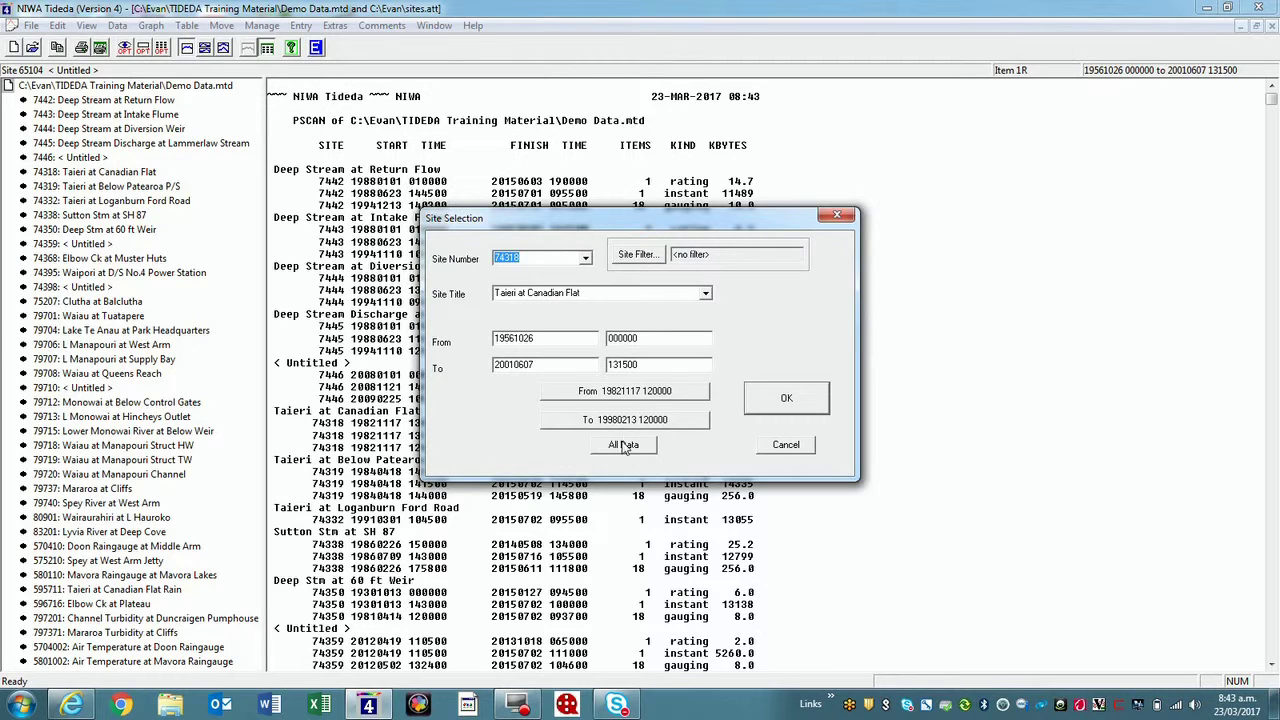
click(622, 447)
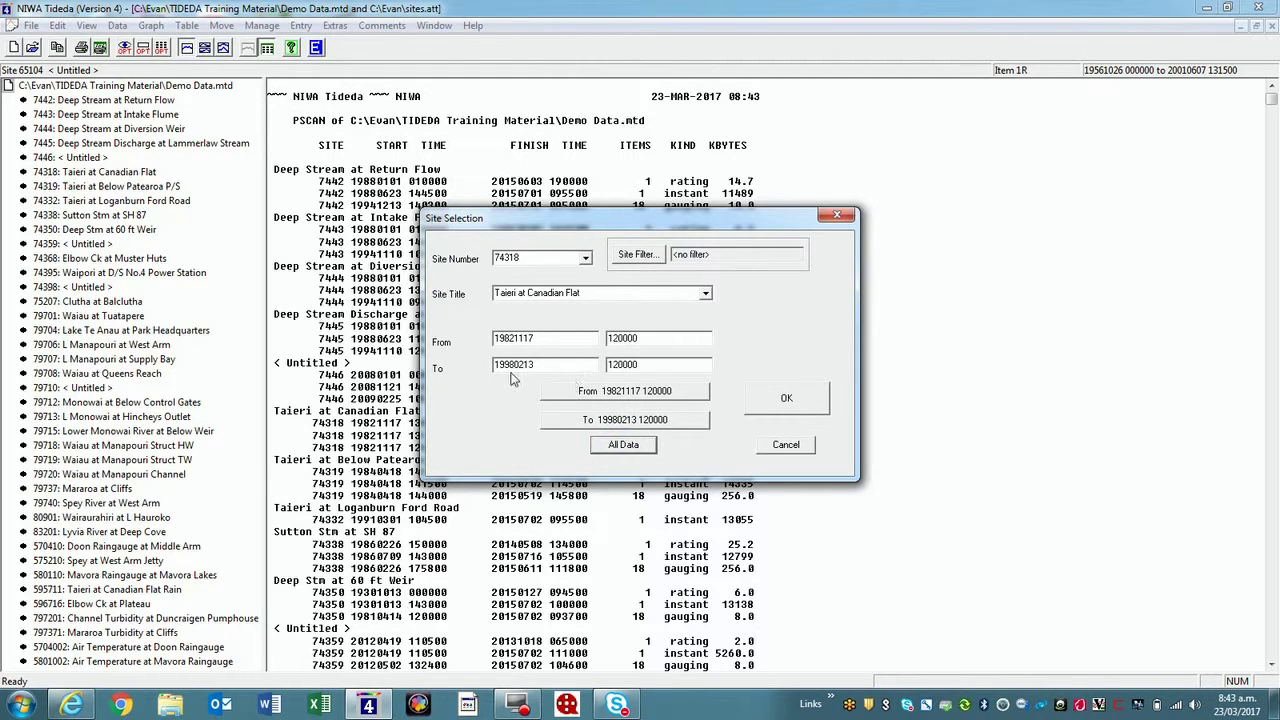
click(786, 398)
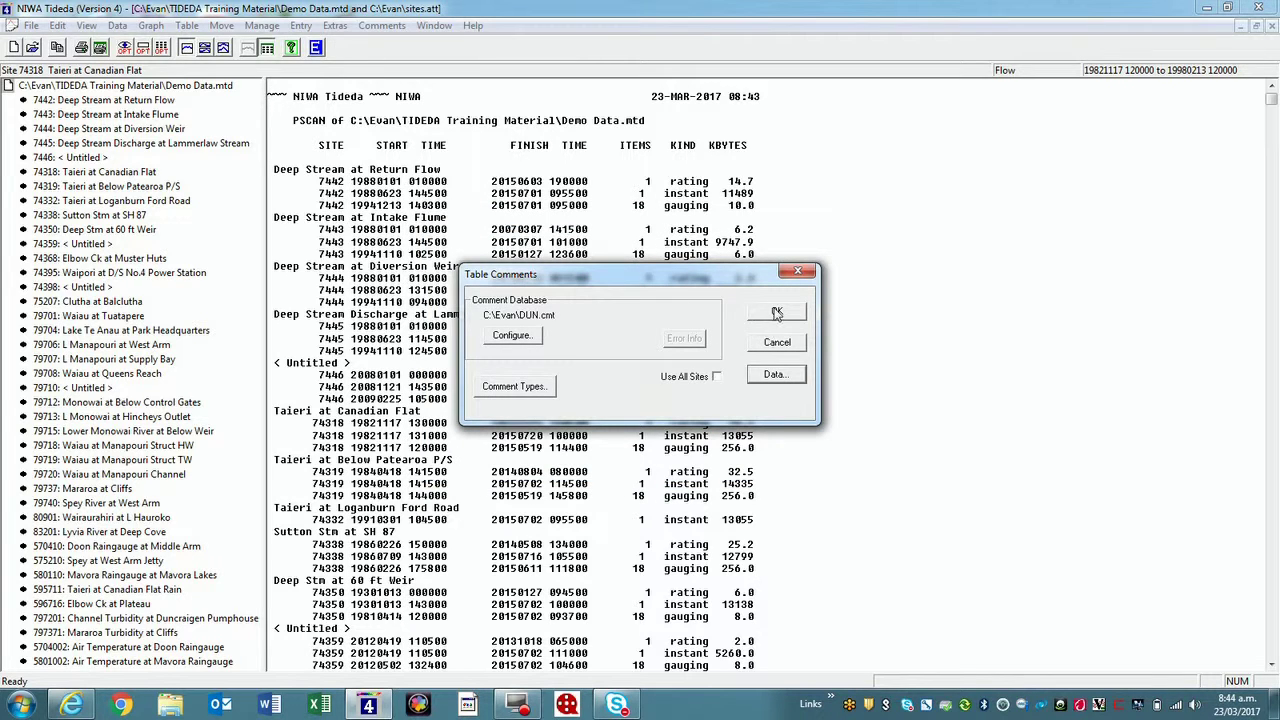
click(777, 313)
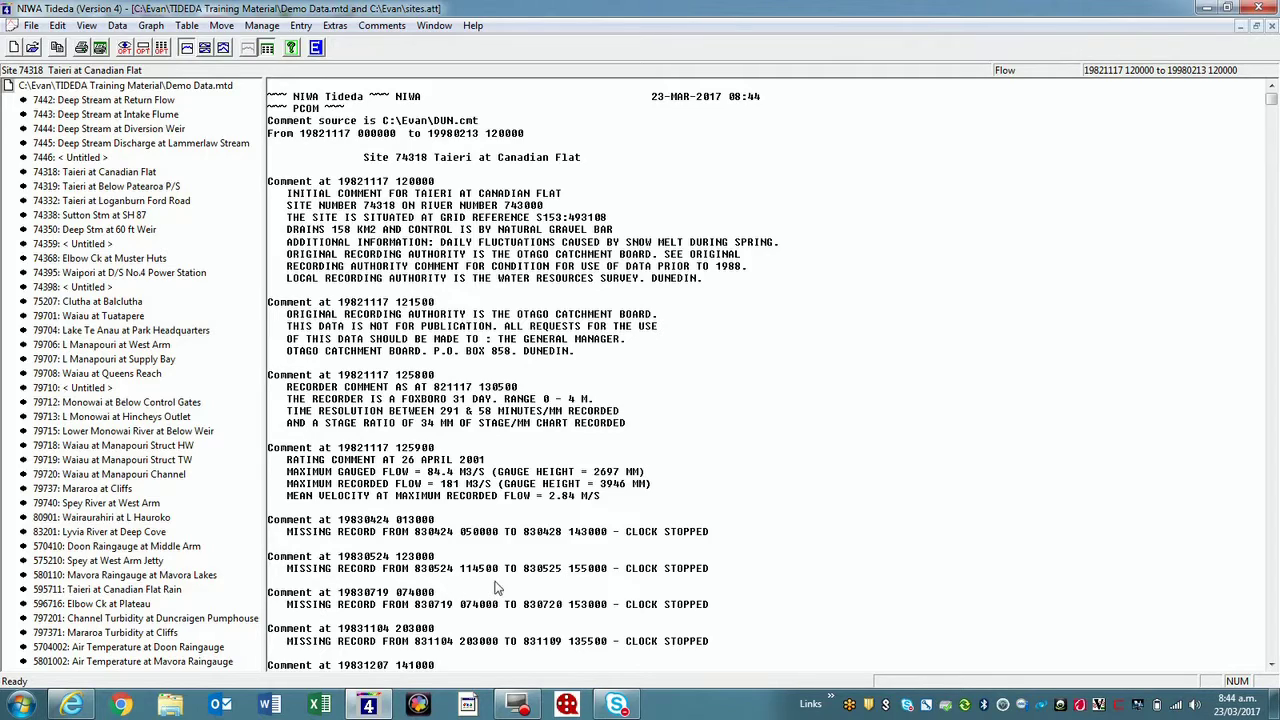
drag(1270, 97, 1272, 662)
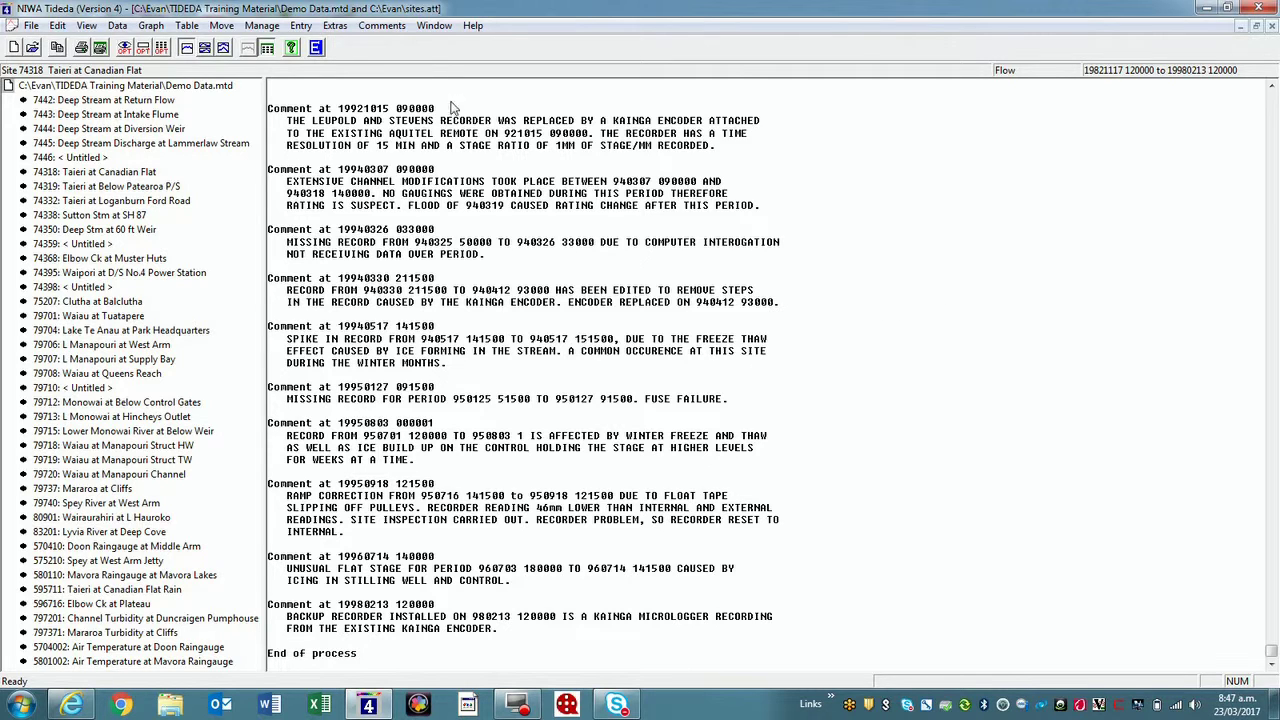
Open the Comment Editor for site 74318 Taieri at Canadian Flat with all of its data selected.
click(382, 26)
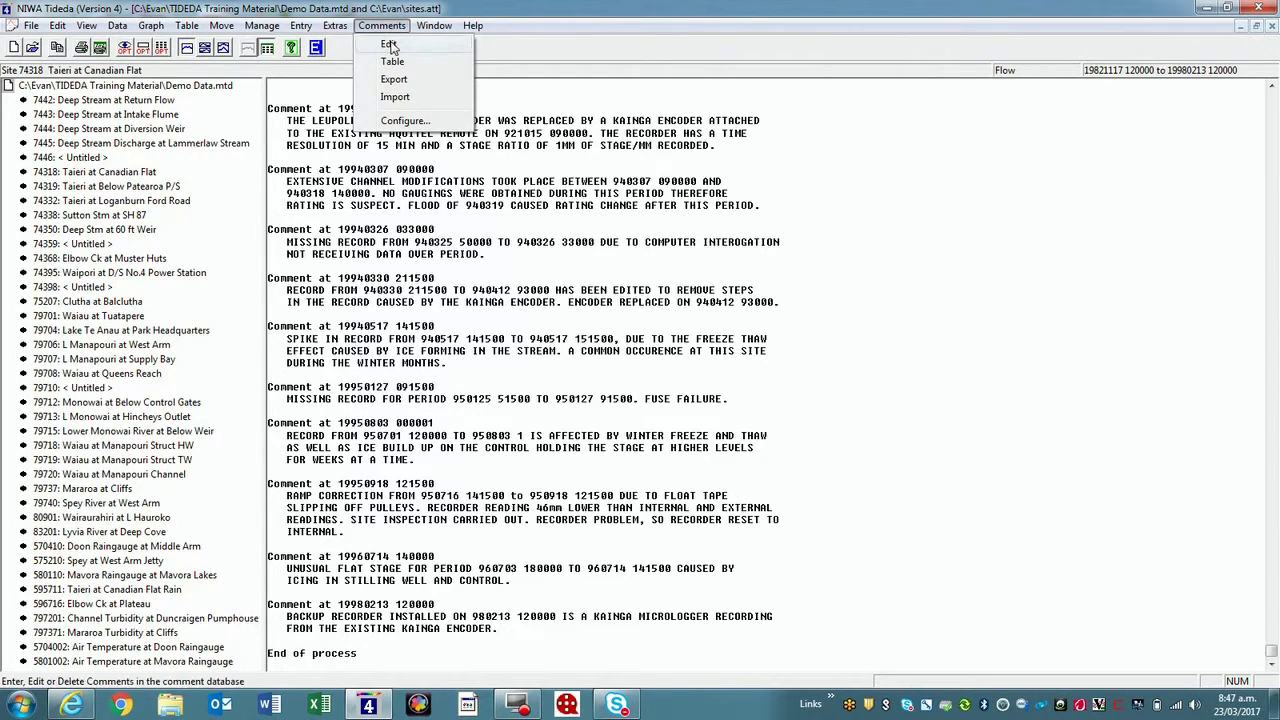
click(389, 44)
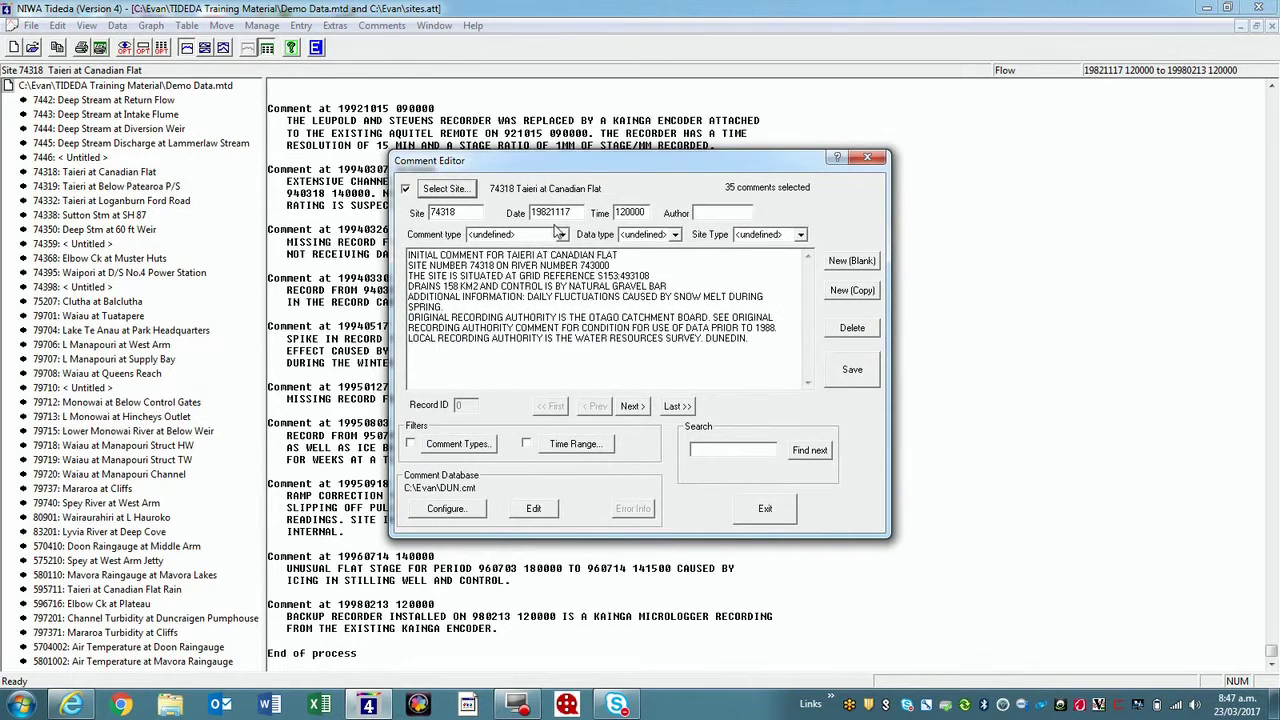
click(440, 190)
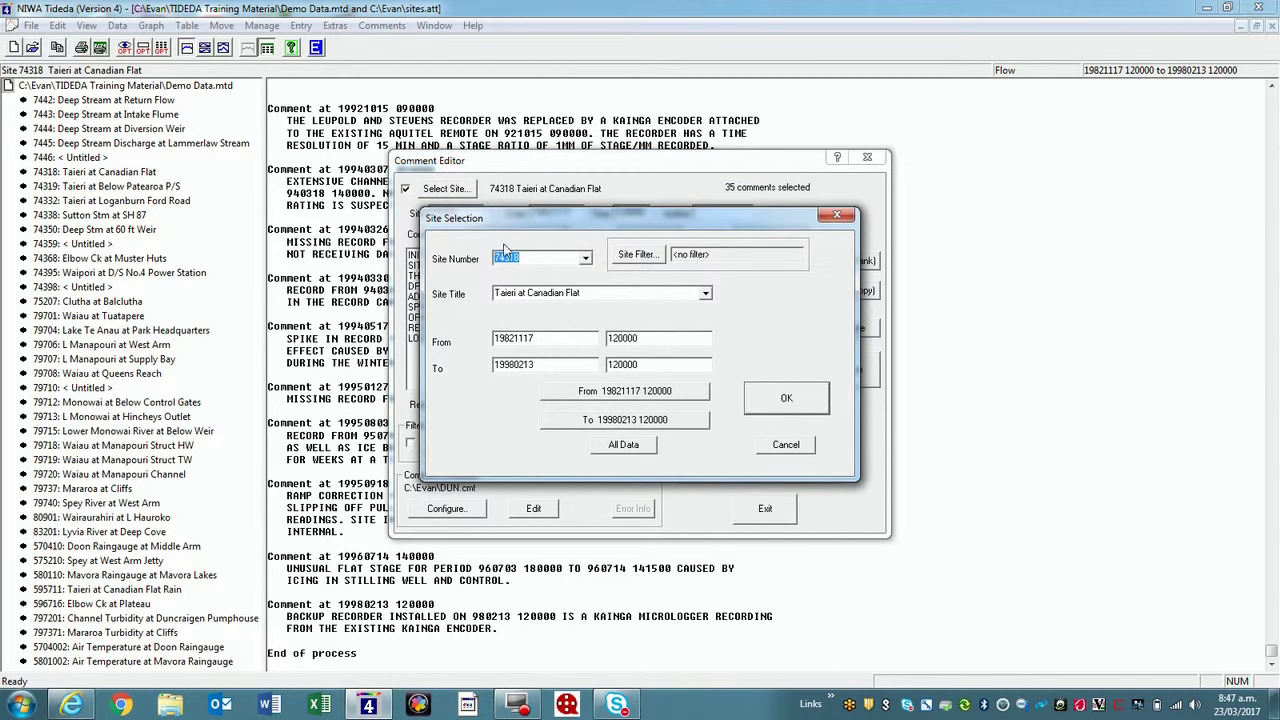
click(586, 259)
click(587, 261)
click(623, 444)
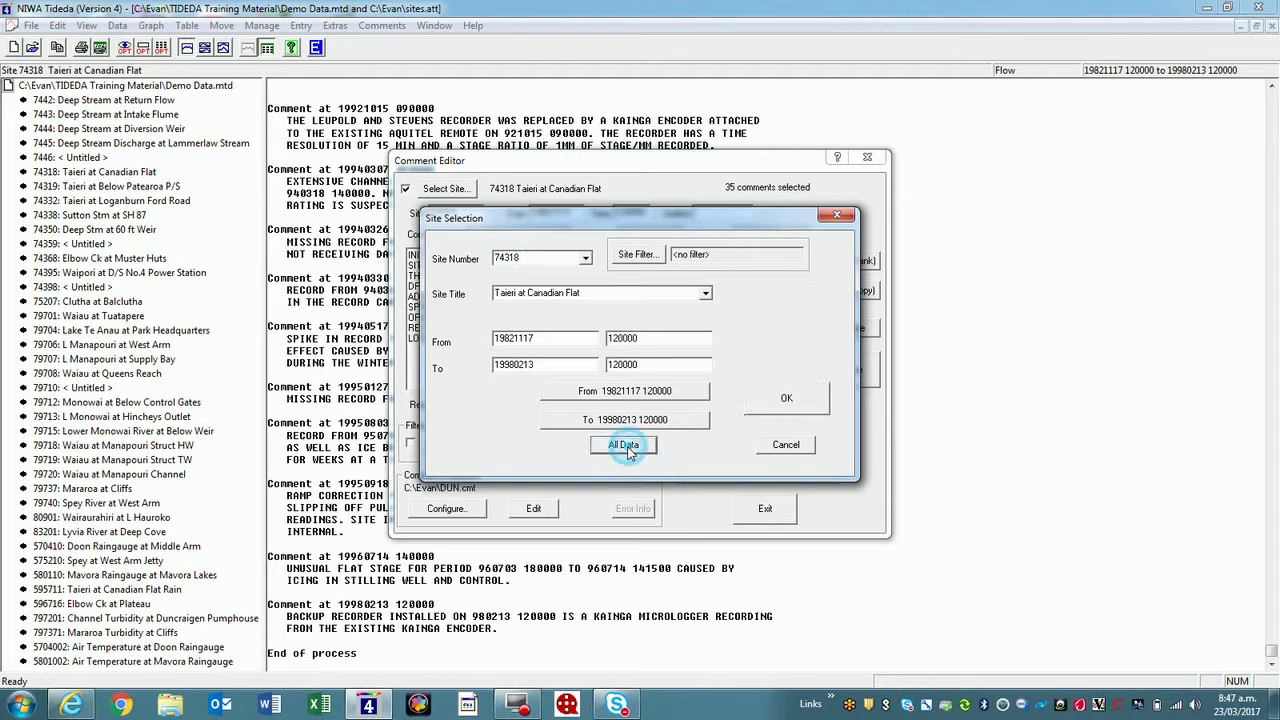
click(776, 400)
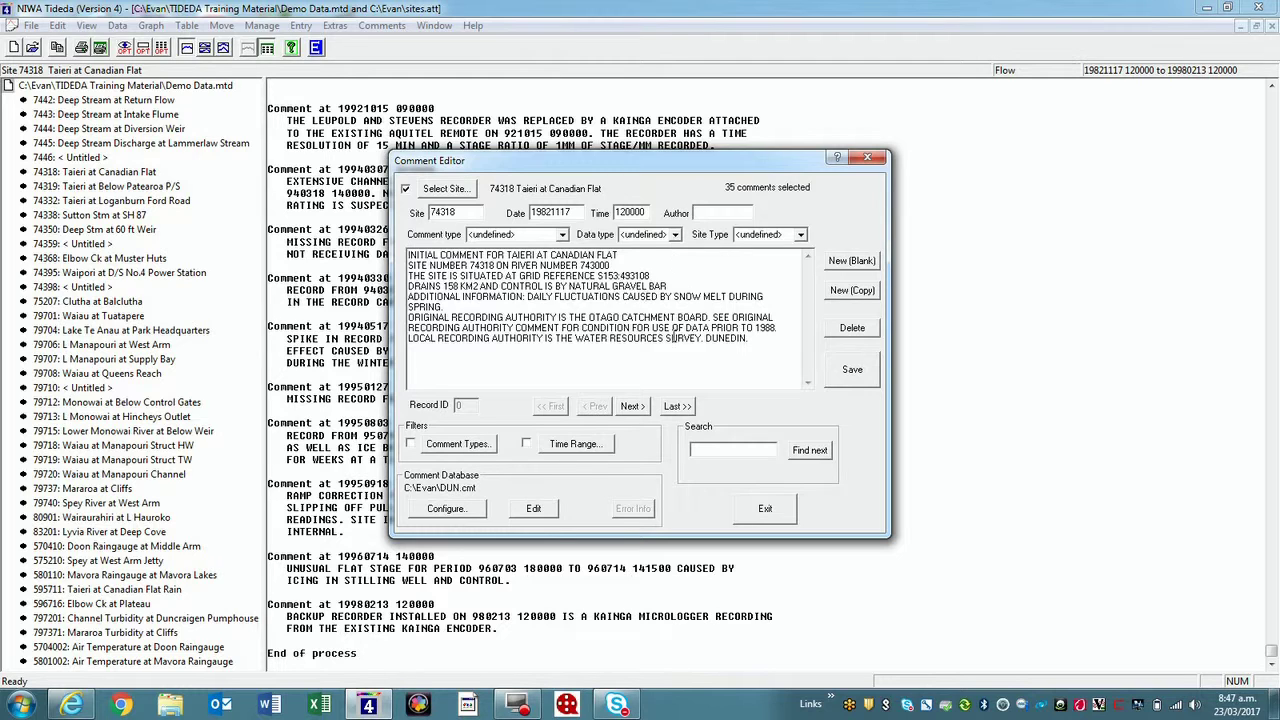
Browse the first few comments of site 74318 and go to its last comment.
click(633, 407)
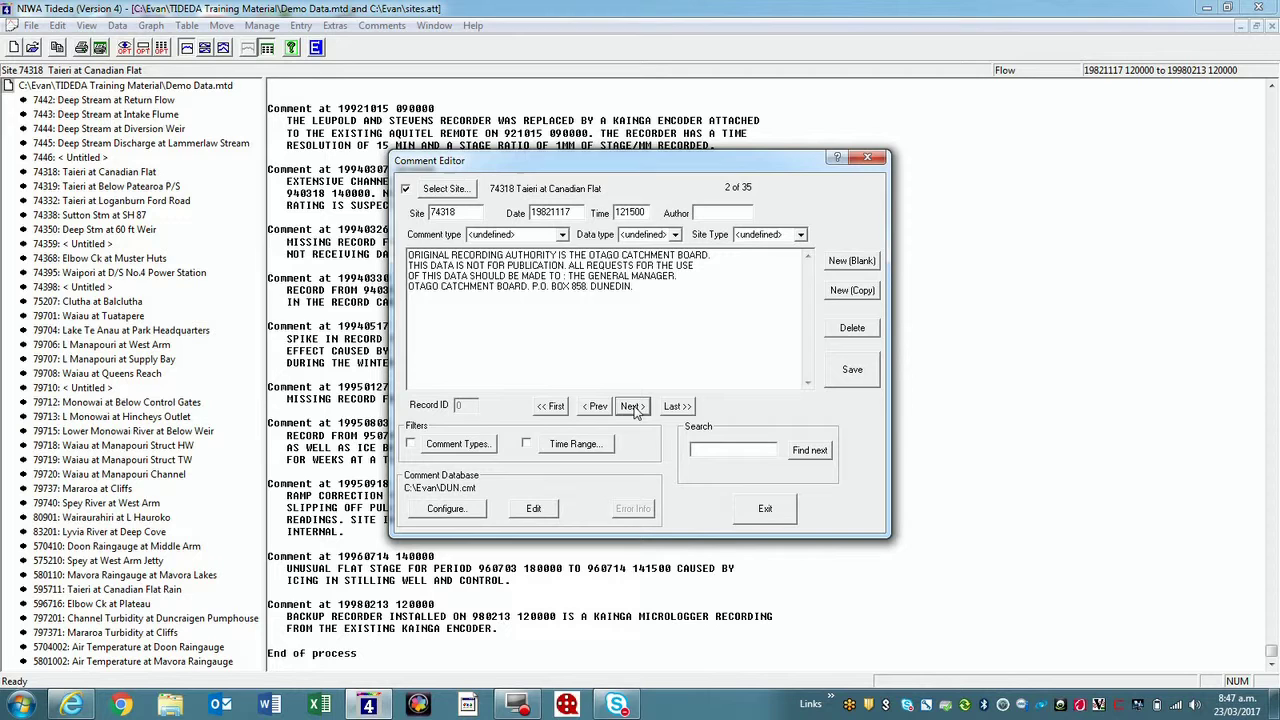
click(633, 407)
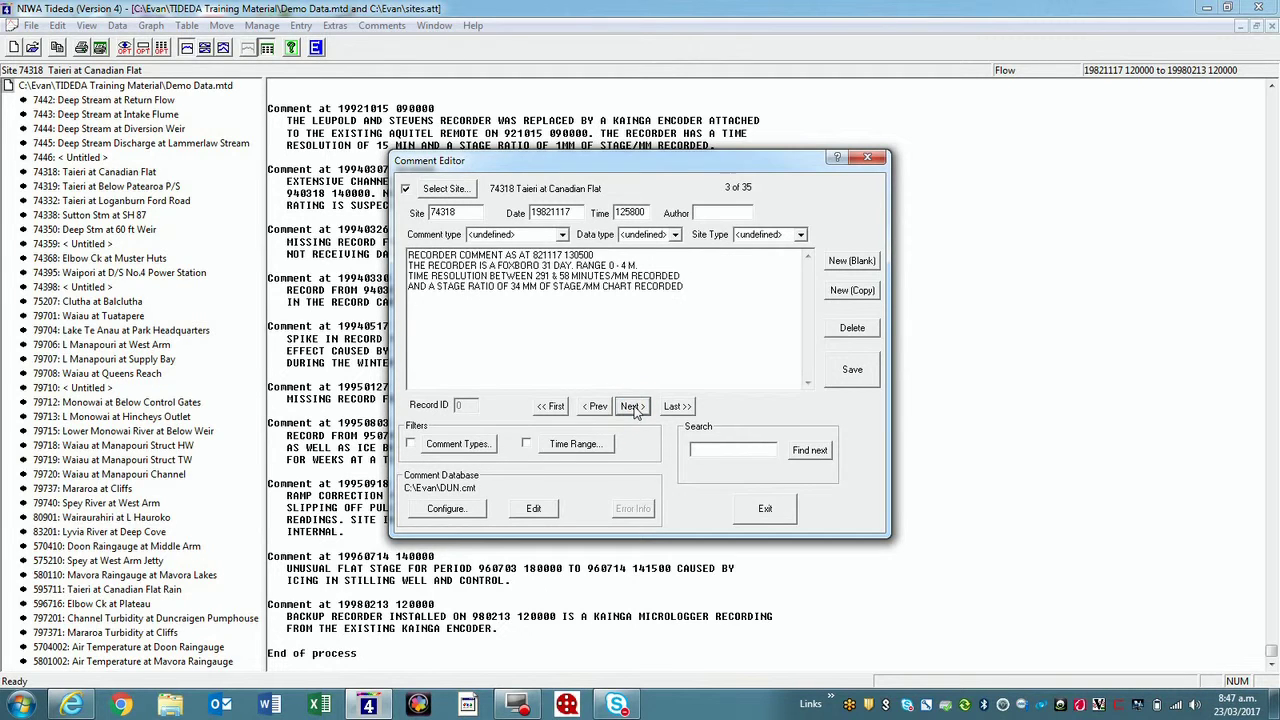
click(633, 407)
click(676, 407)
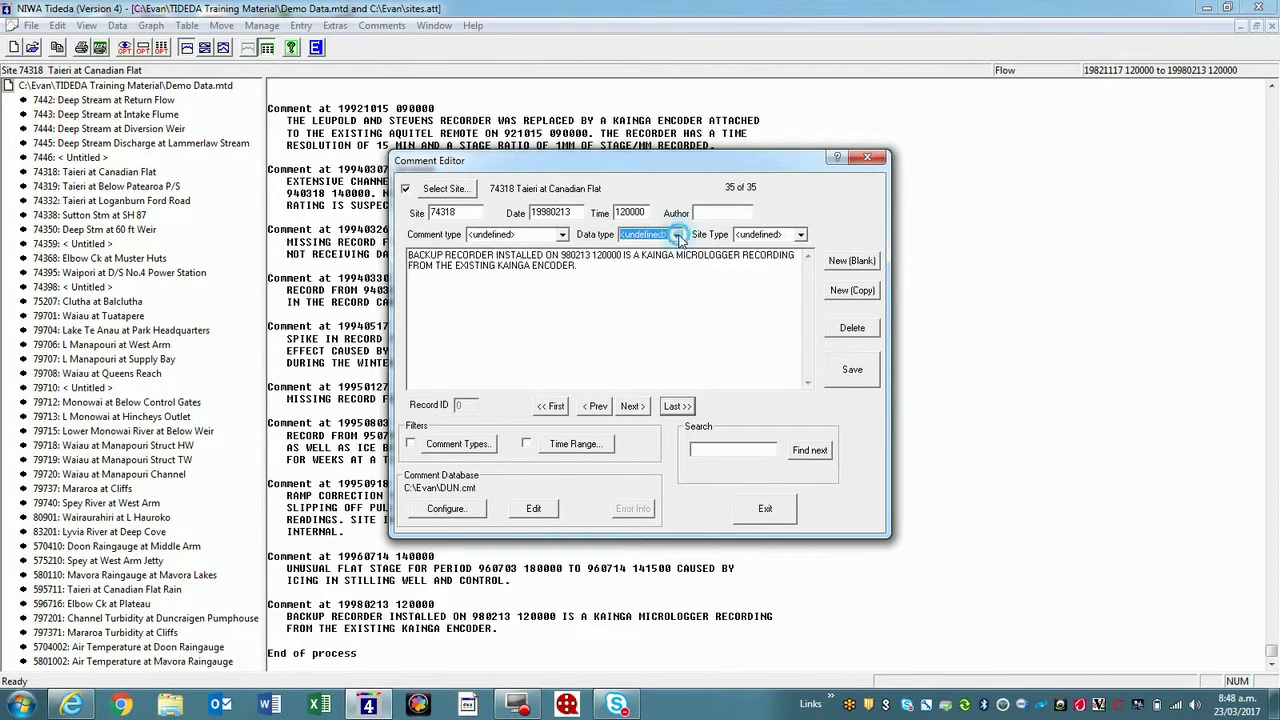
Set the last comment's data type to Series and its site type to Flow-Level.
click(676, 235)
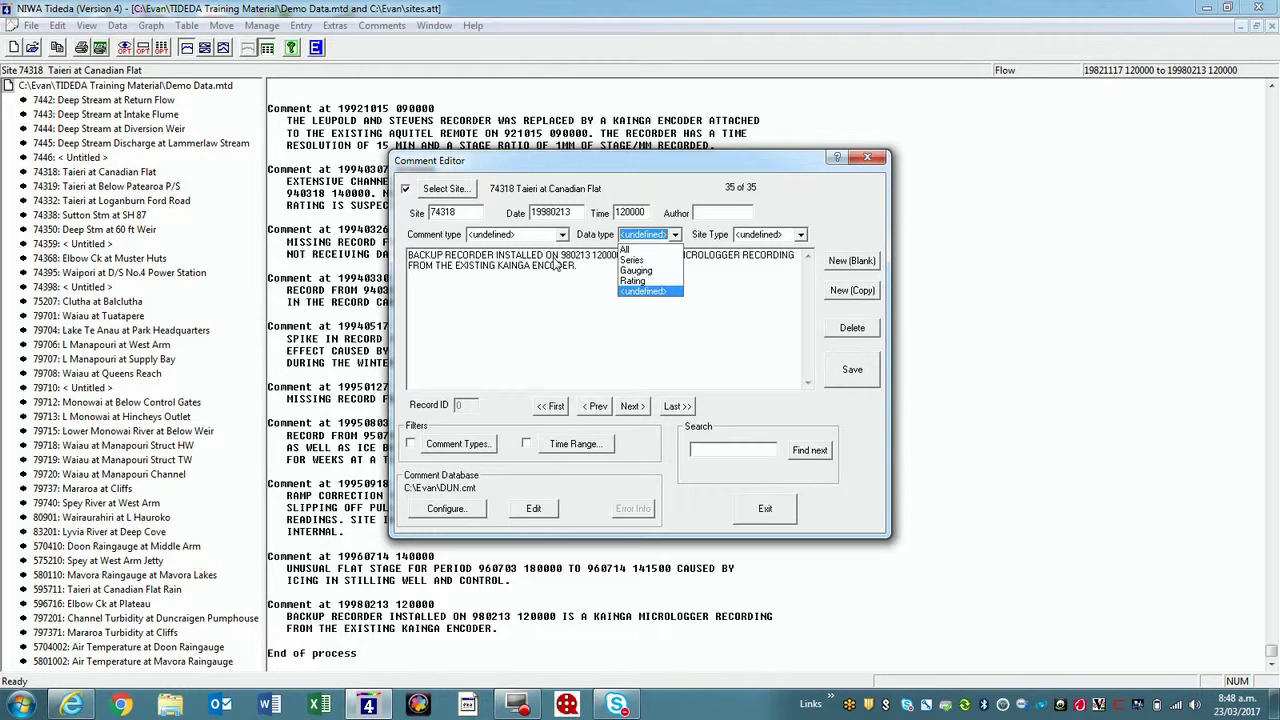
click(634, 262)
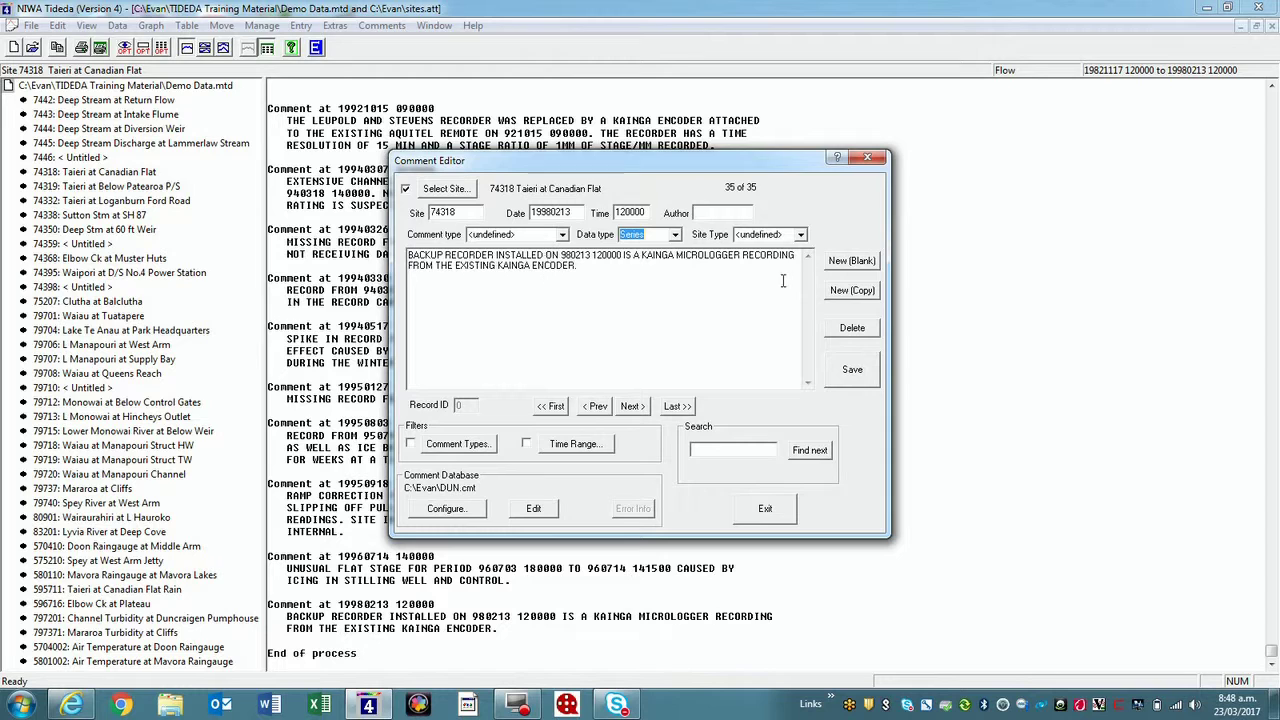
click(800, 235)
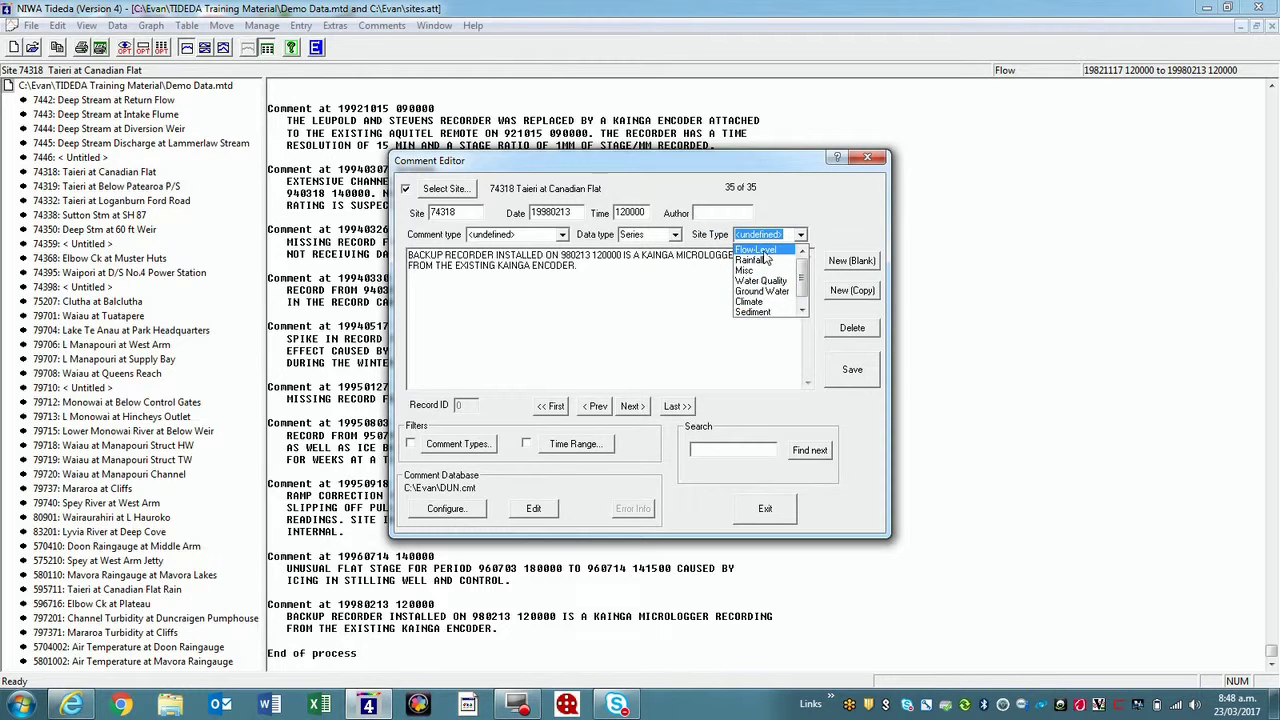
click(760, 249)
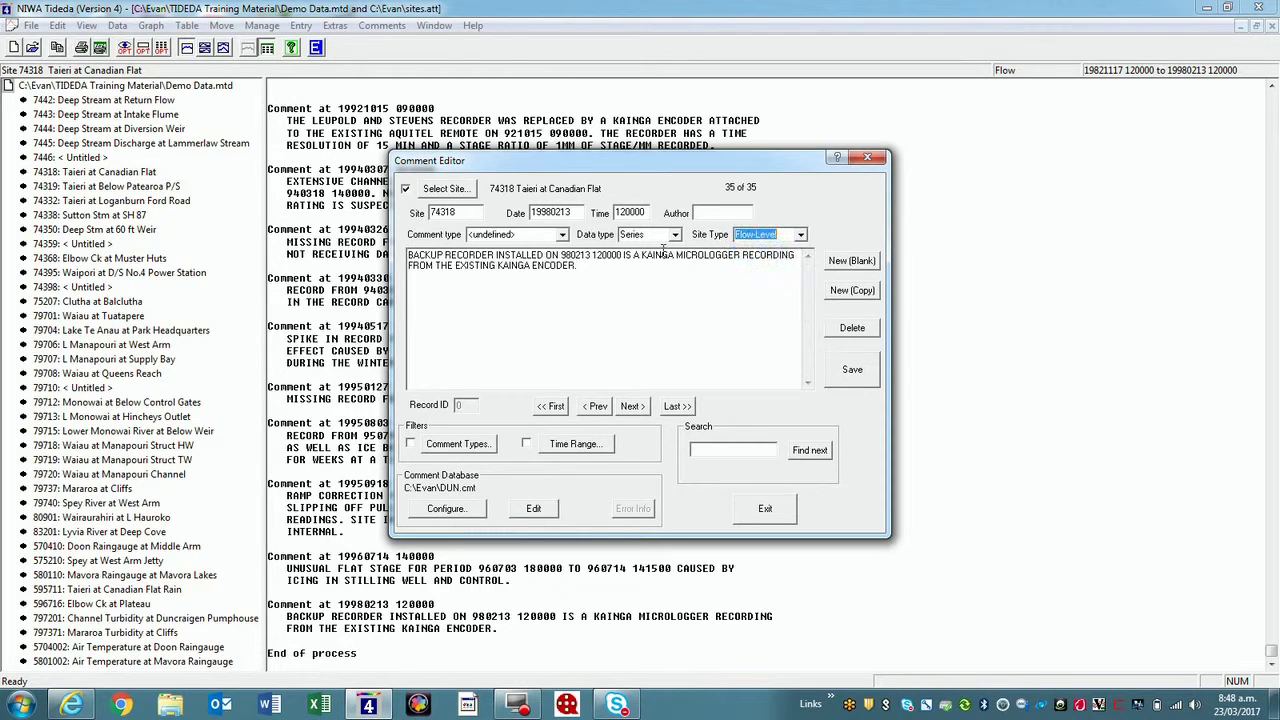
Enter Equipment as the last comment's comment type and save it, replacing the existing comment.
click(562, 234)
click(562, 233)
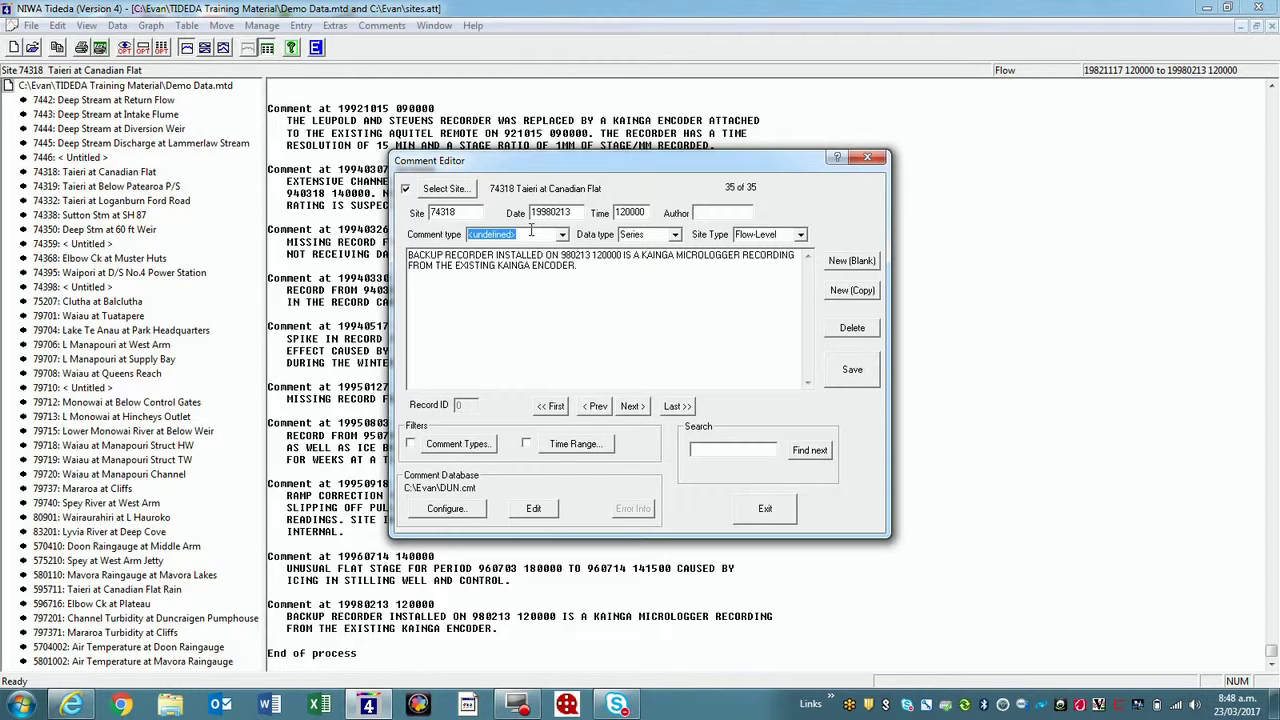
text(Equipment)
click(850, 370)
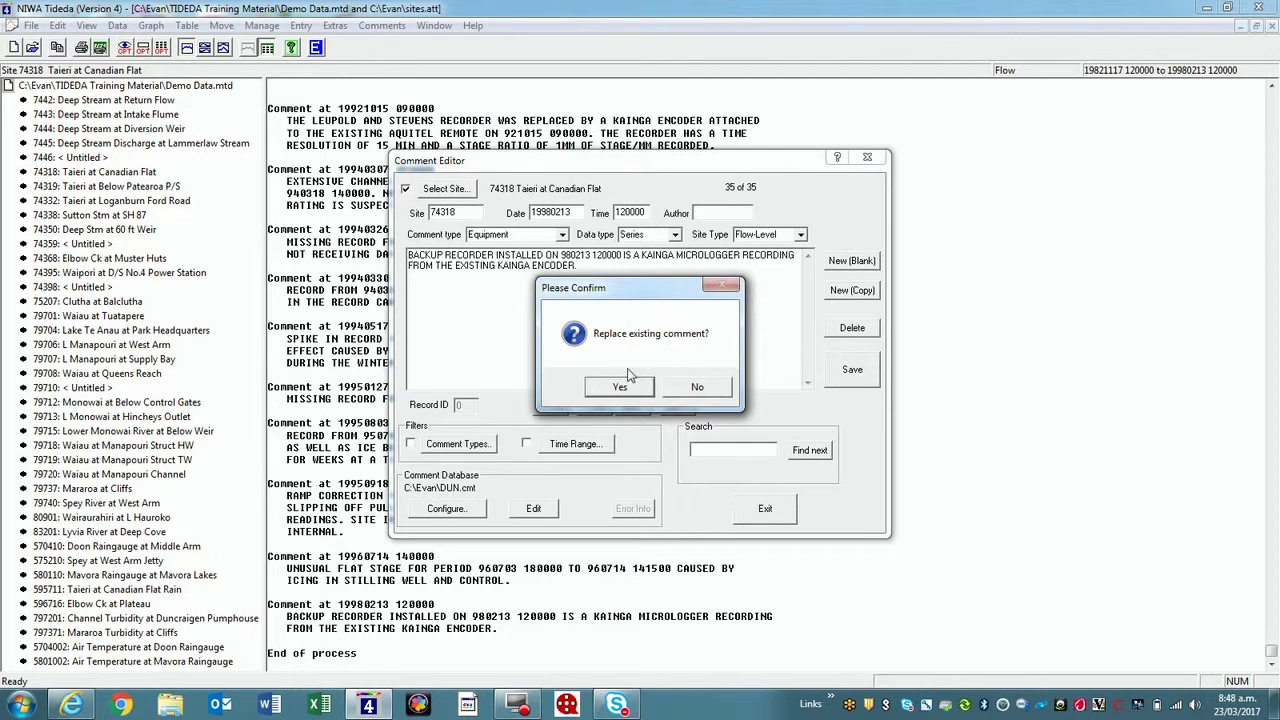
click(620, 388)
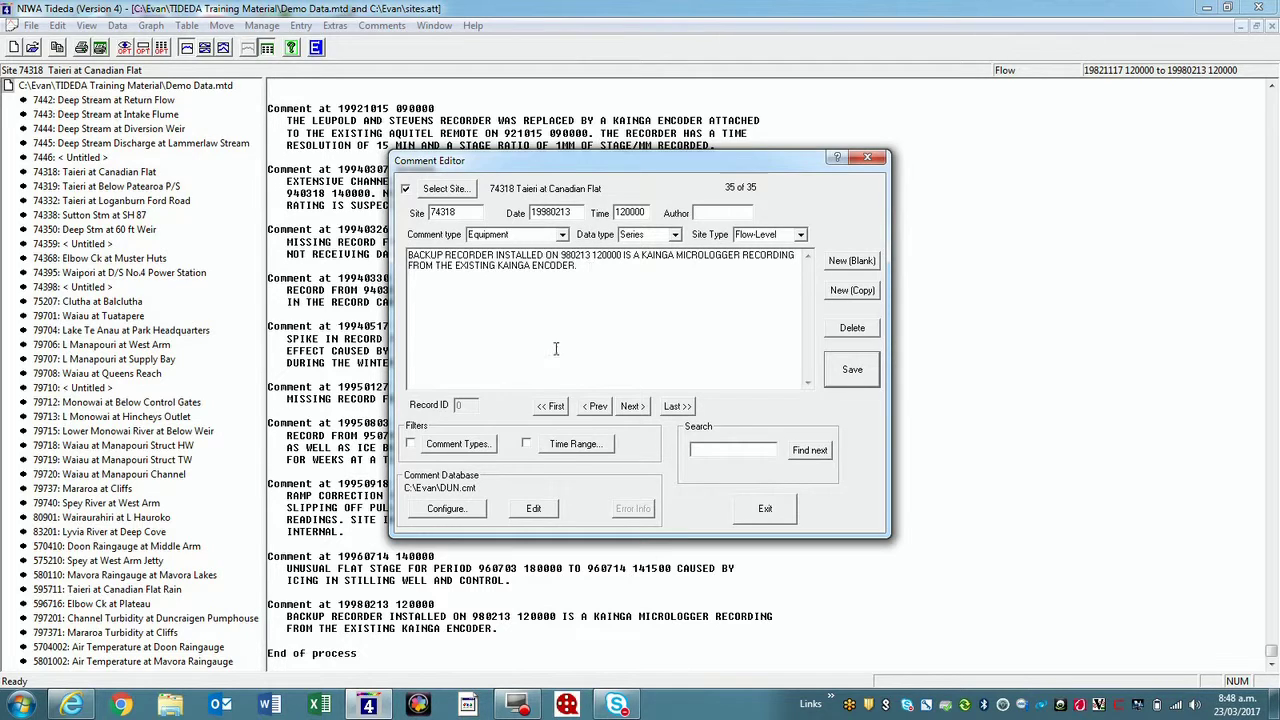
Go back to the ramp correction comment of 19950918 and set its date to 19951012, time to 140000 and author to NIWA.
click(596, 407)
click(596, 407)
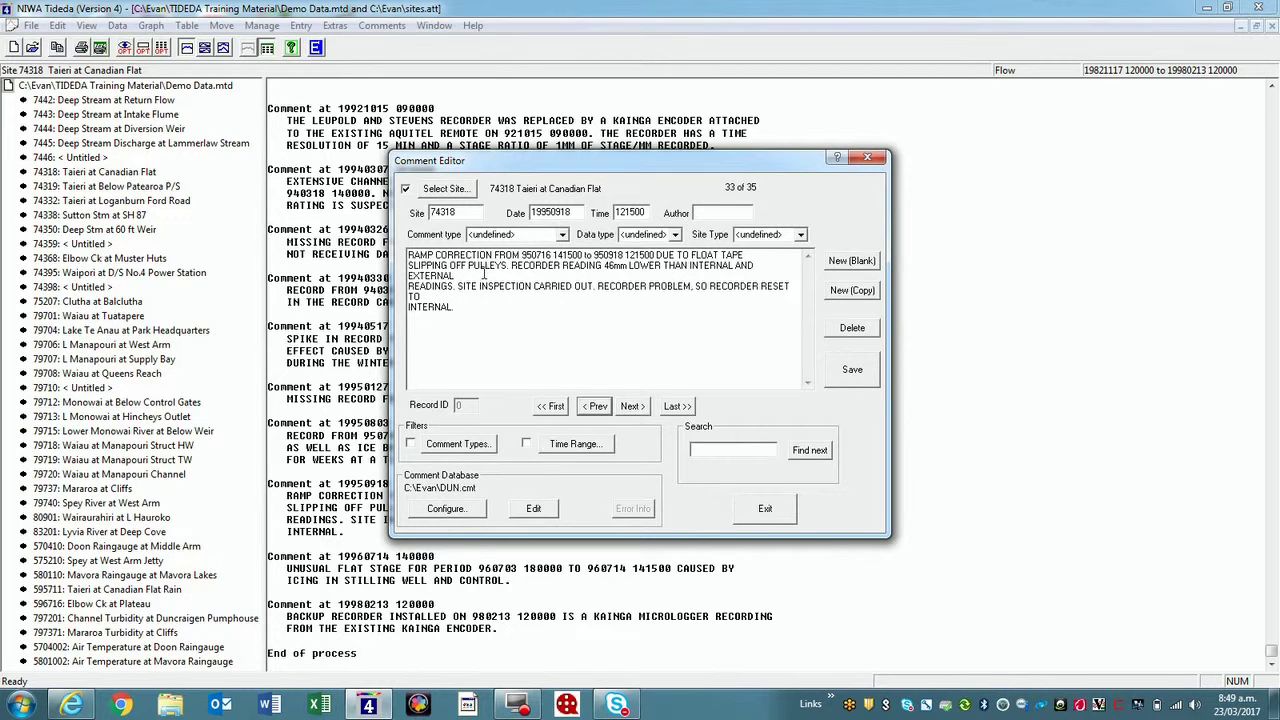
click(578, 212)
text(1012)
key(Tab)
text(1)
text(N)
text(IWA)
Classify the ramp correction comment with comment type Site, data type Series and site type Flow-Level.
click(562, 236)
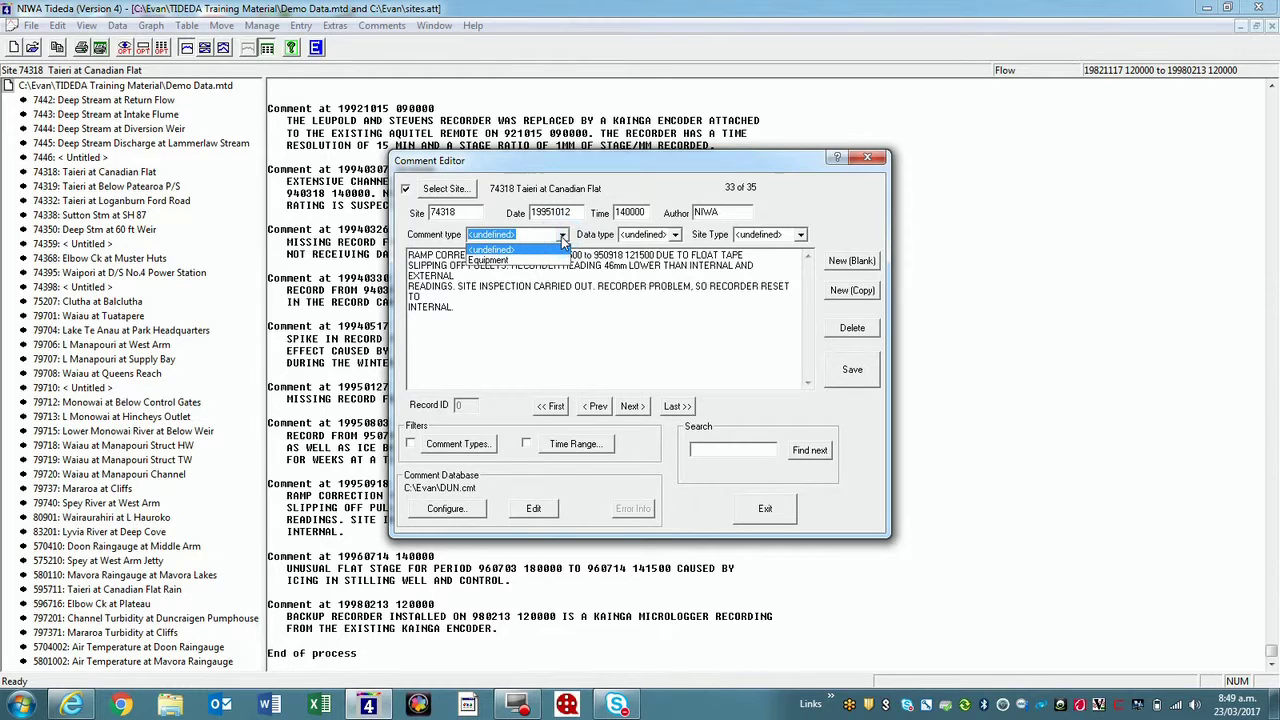
click(547, 261)
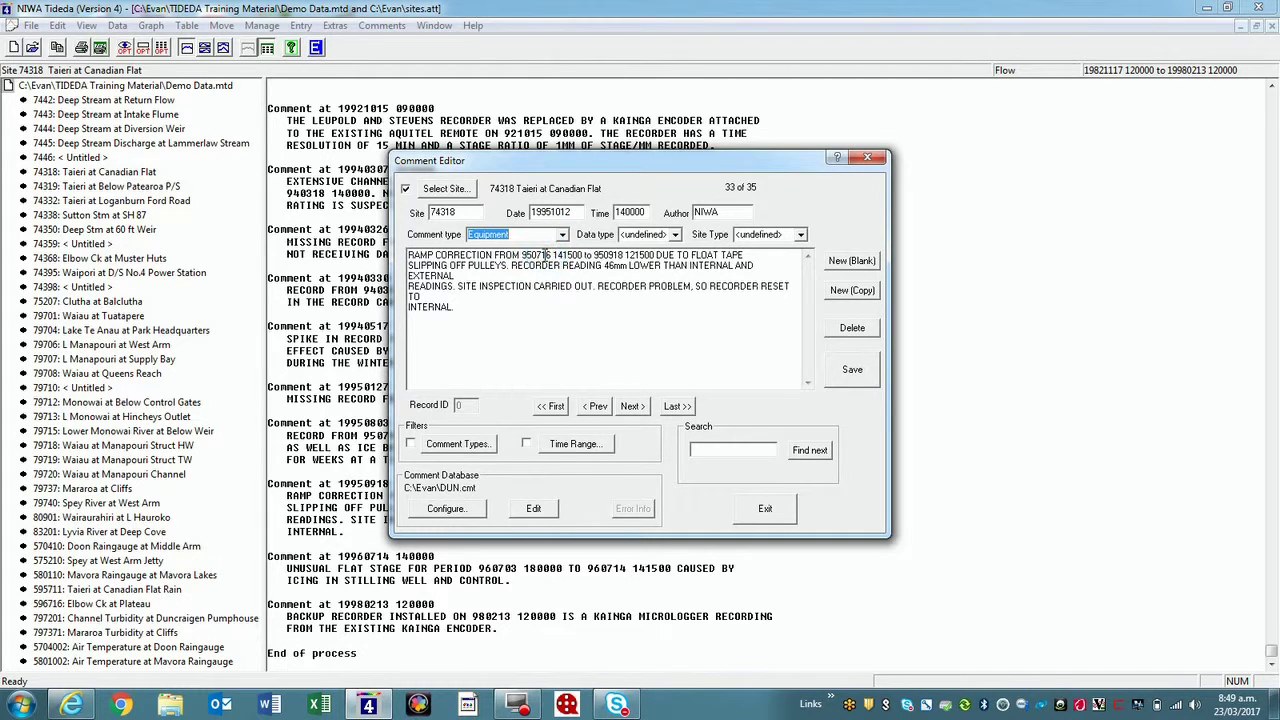
click(563, 236)
click(536, 235)
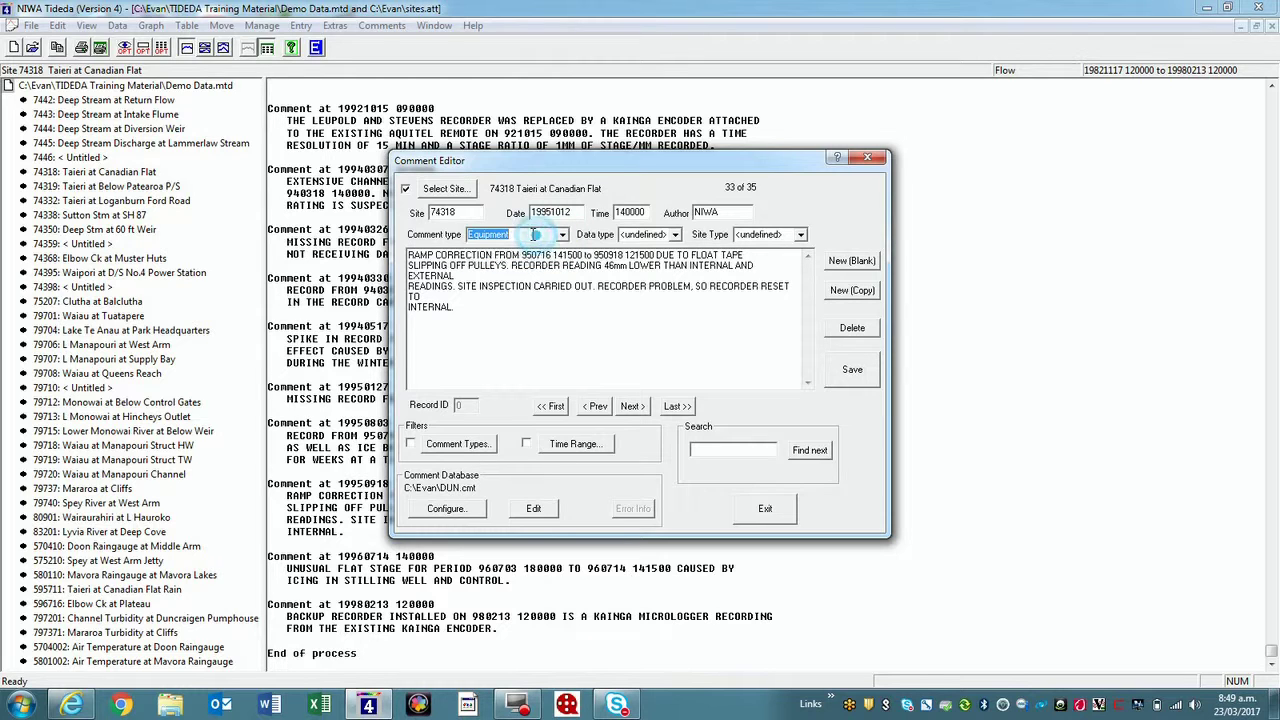
text(Site)
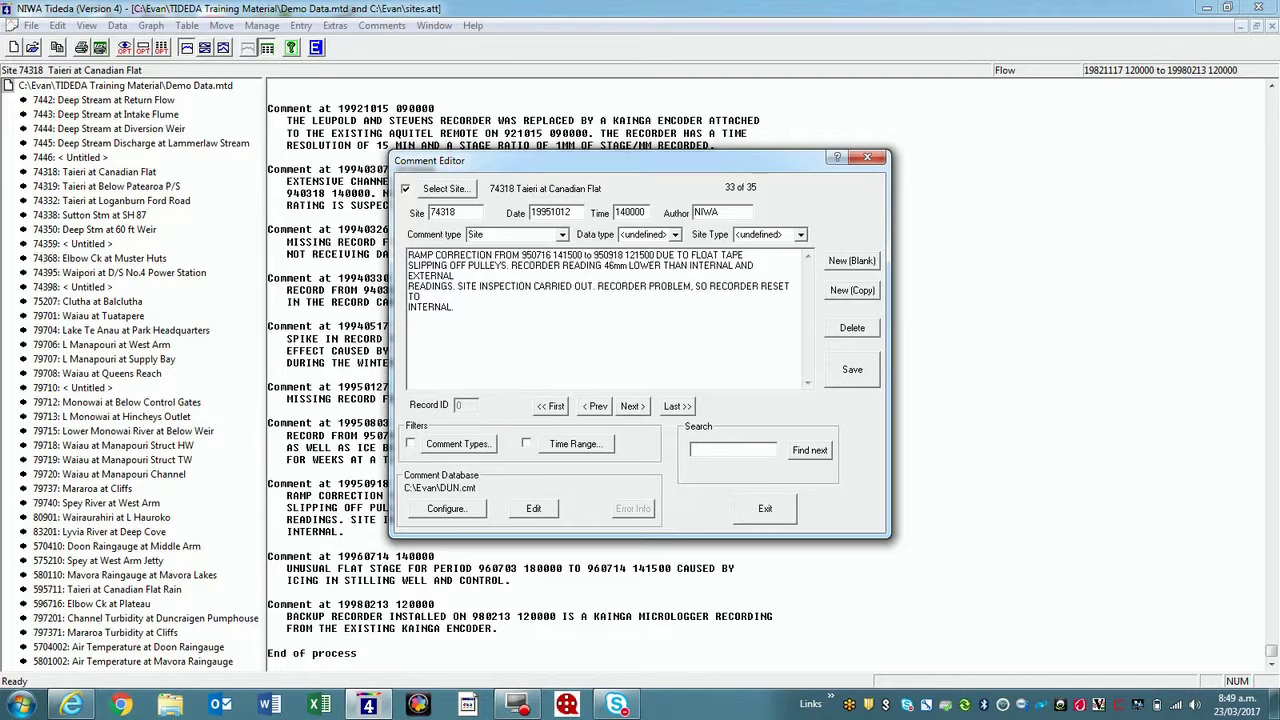
click(675, 235)
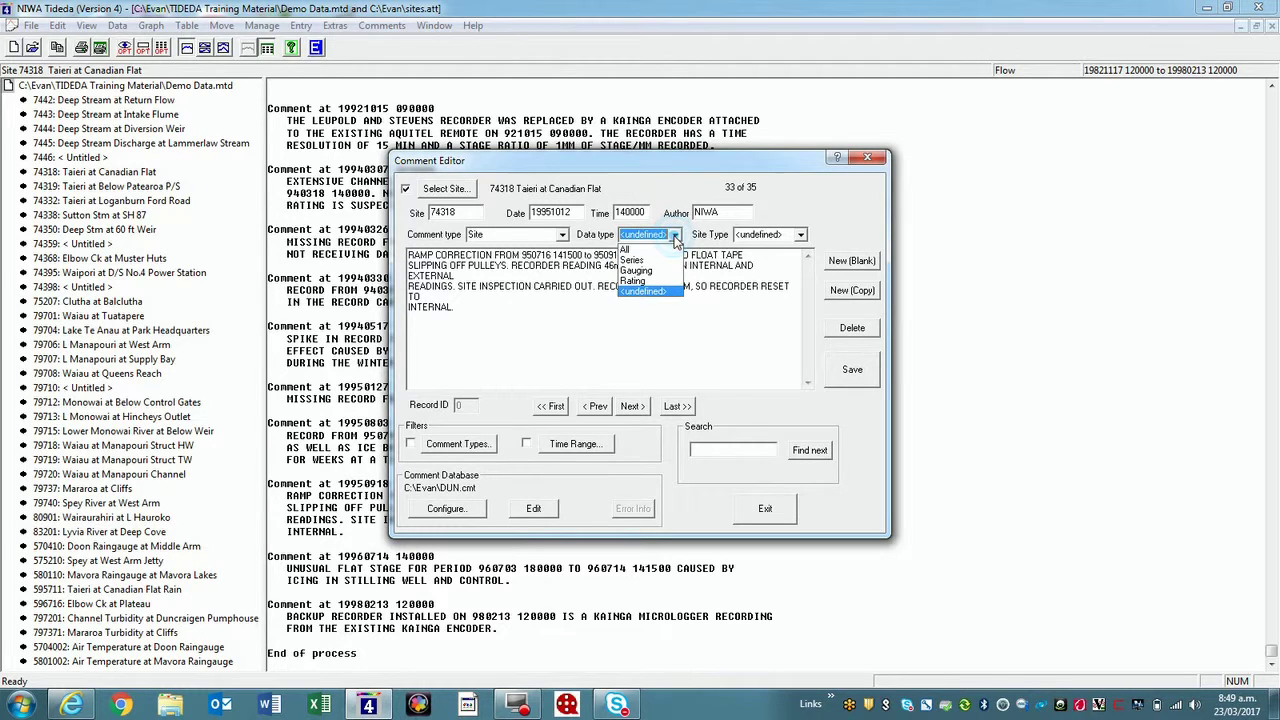
click(665, 260)
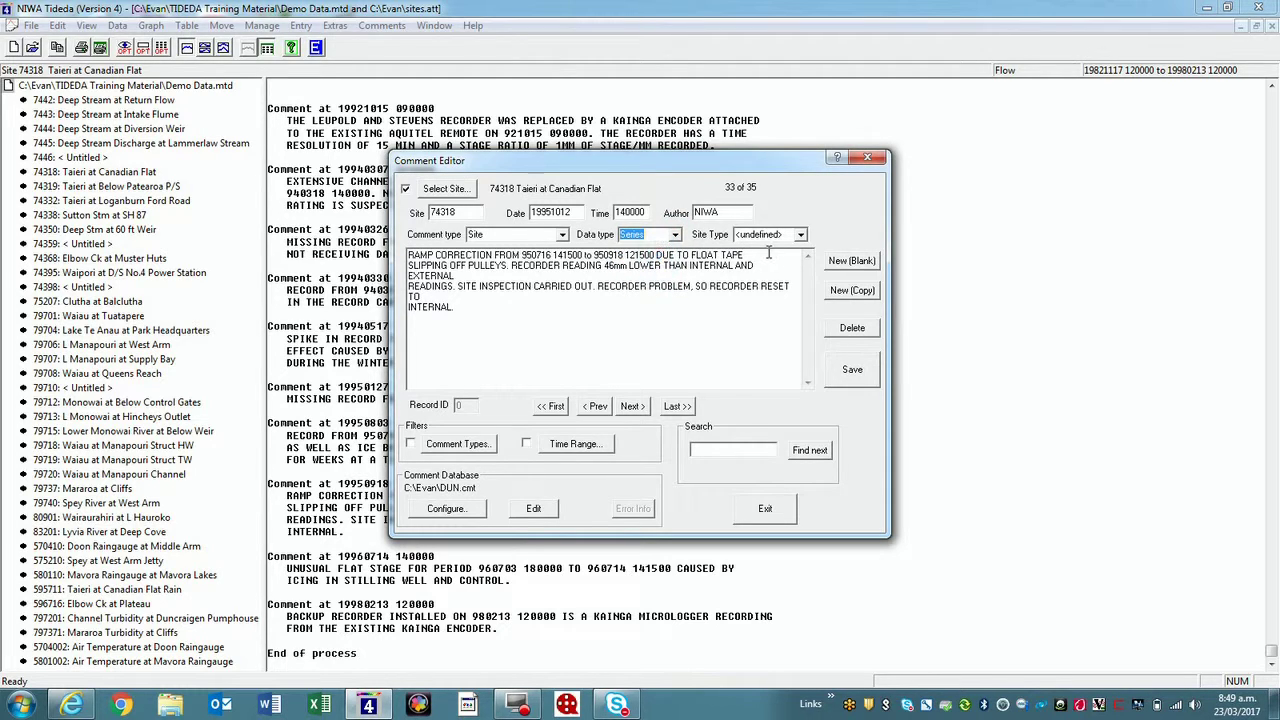
click(800, 234)
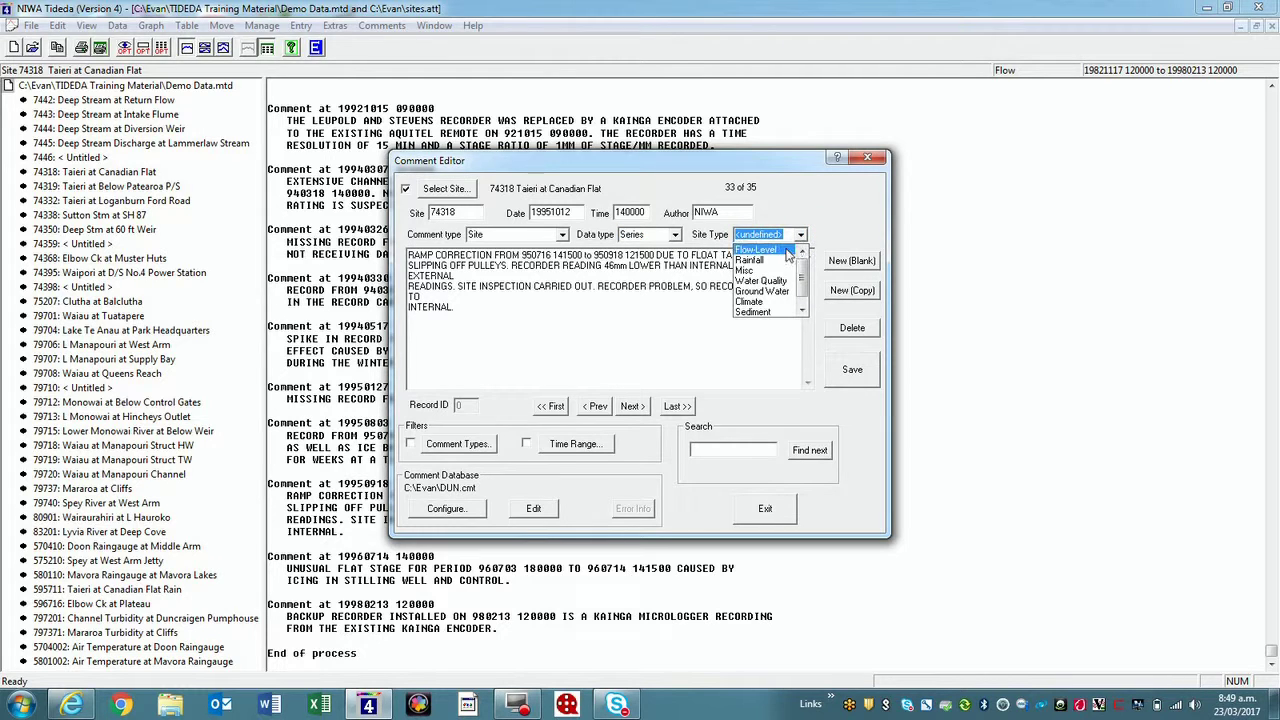
click(785, 250)
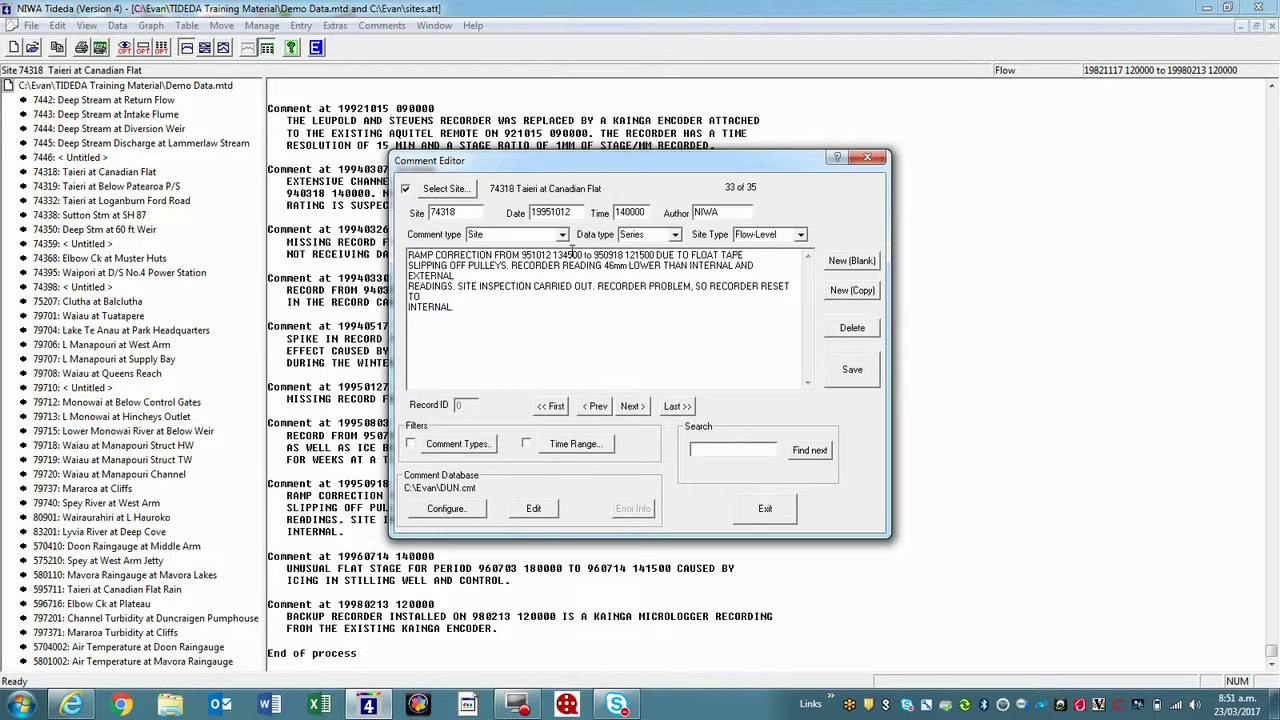
click(576, 250)
key(BackSpace)
key(BackSpace)
key(BackSpace)
text(400)
click(624, 254)
key(BackSpace)
key(BackSpace)
key(BackSpace)
key(BackSpace)
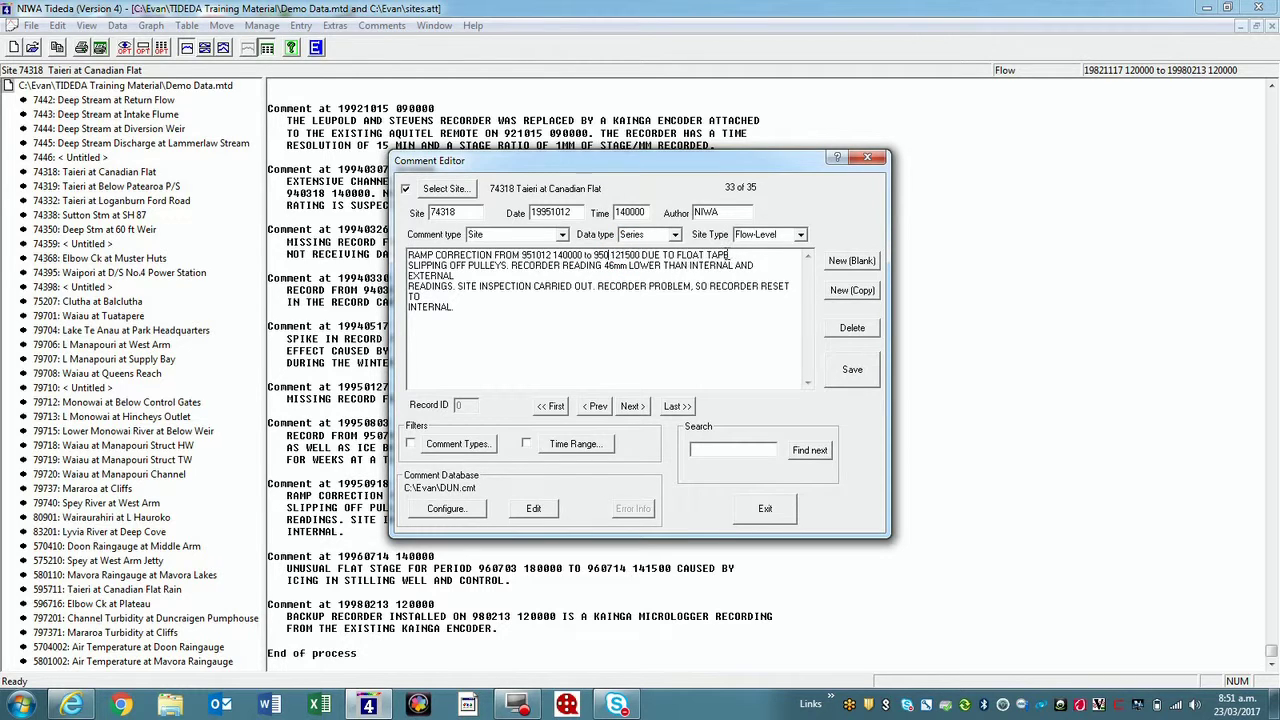
text(19951012)
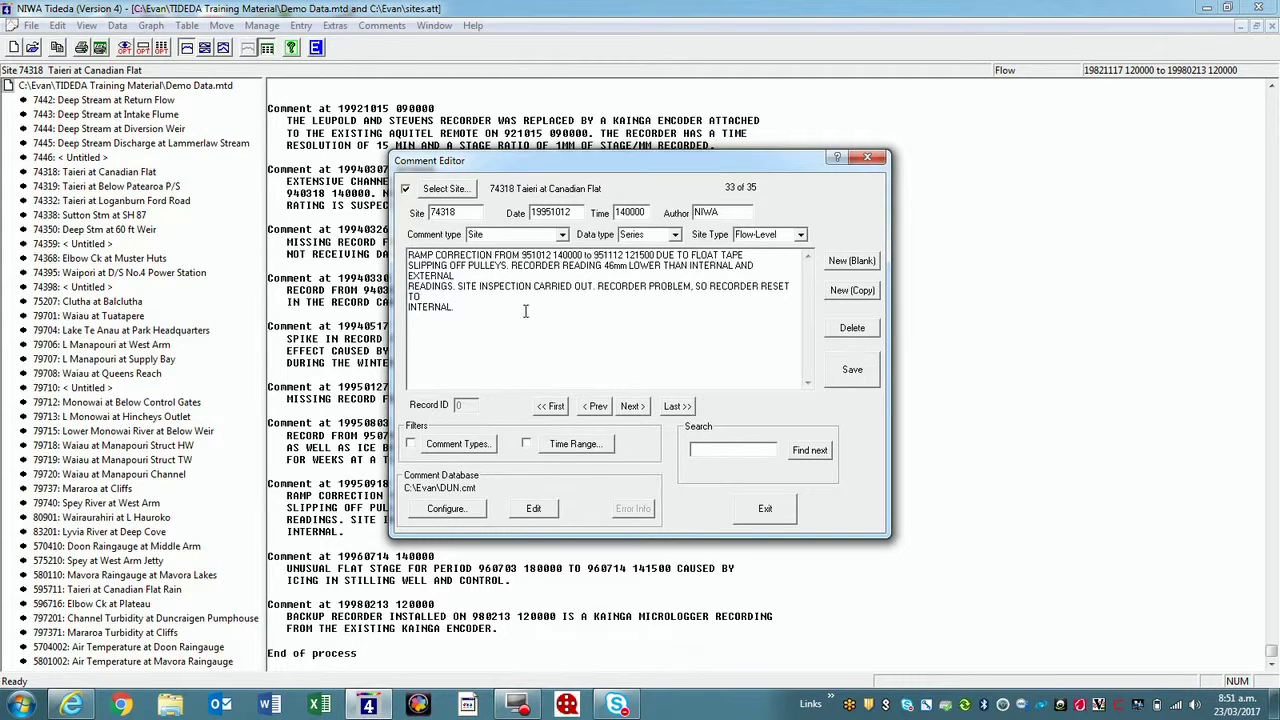
click(851, 371)
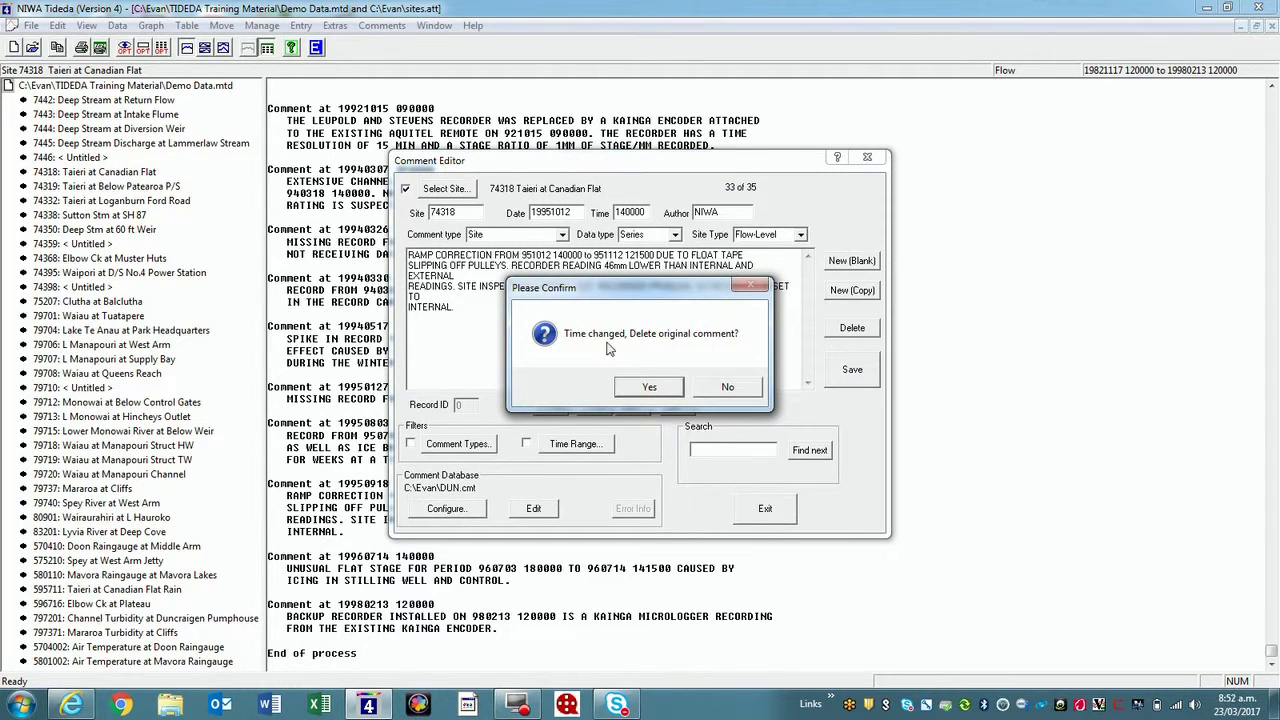
click(728, 390)
Compare the original 19950918 comment with the new 19951012 one, browse the neighbouring comments and close the Comment Editor.
click(590, 407)
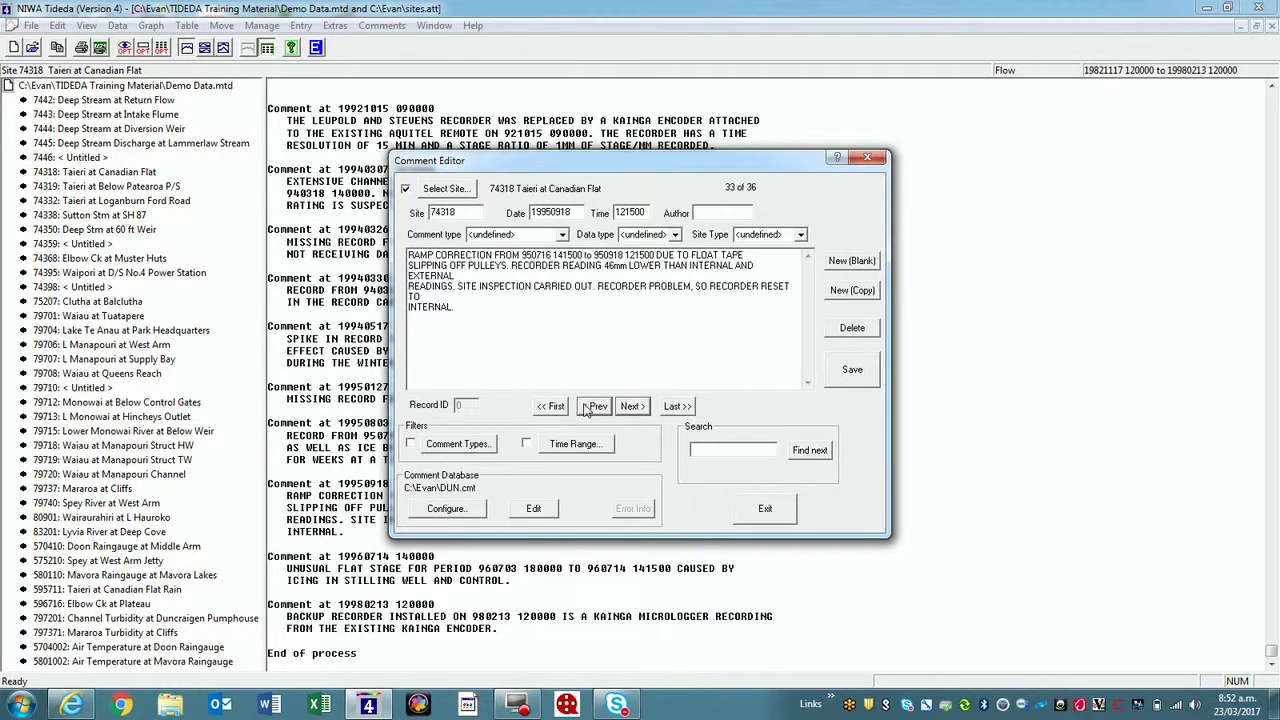
click(630, 408)
click(596, 408)
click(630, 408)
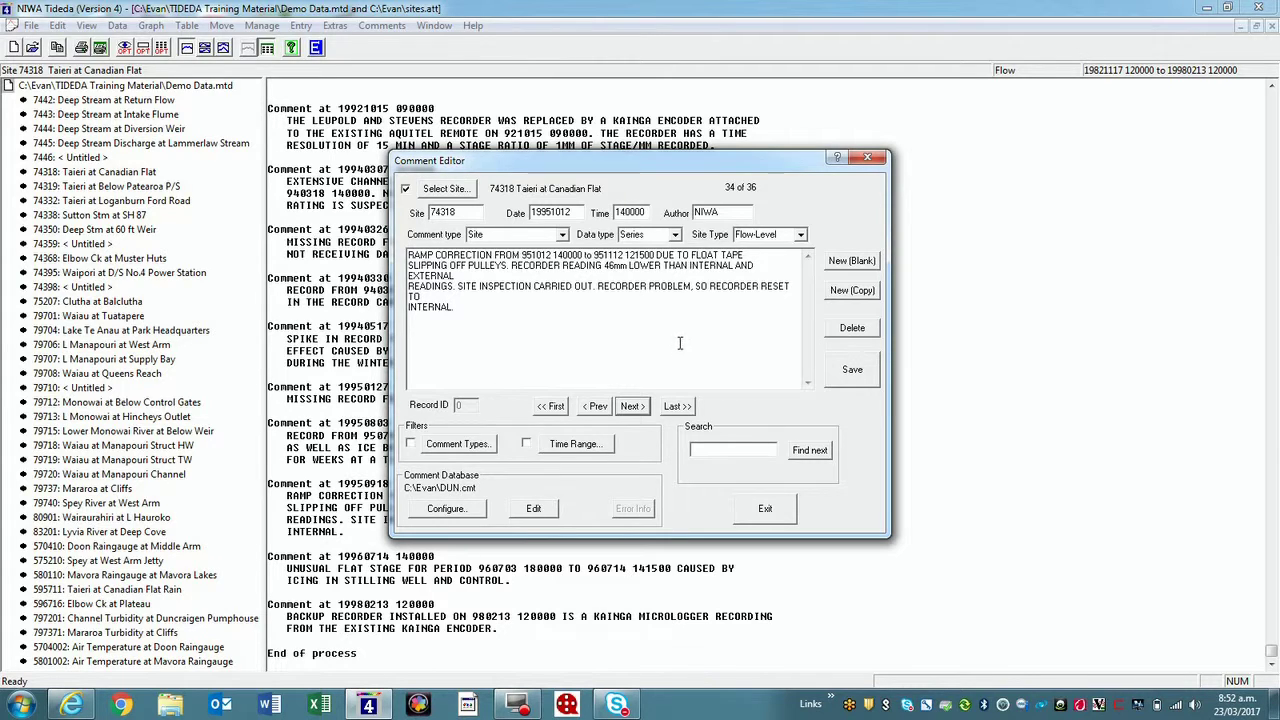
click(457, 212)
click(595, 406)
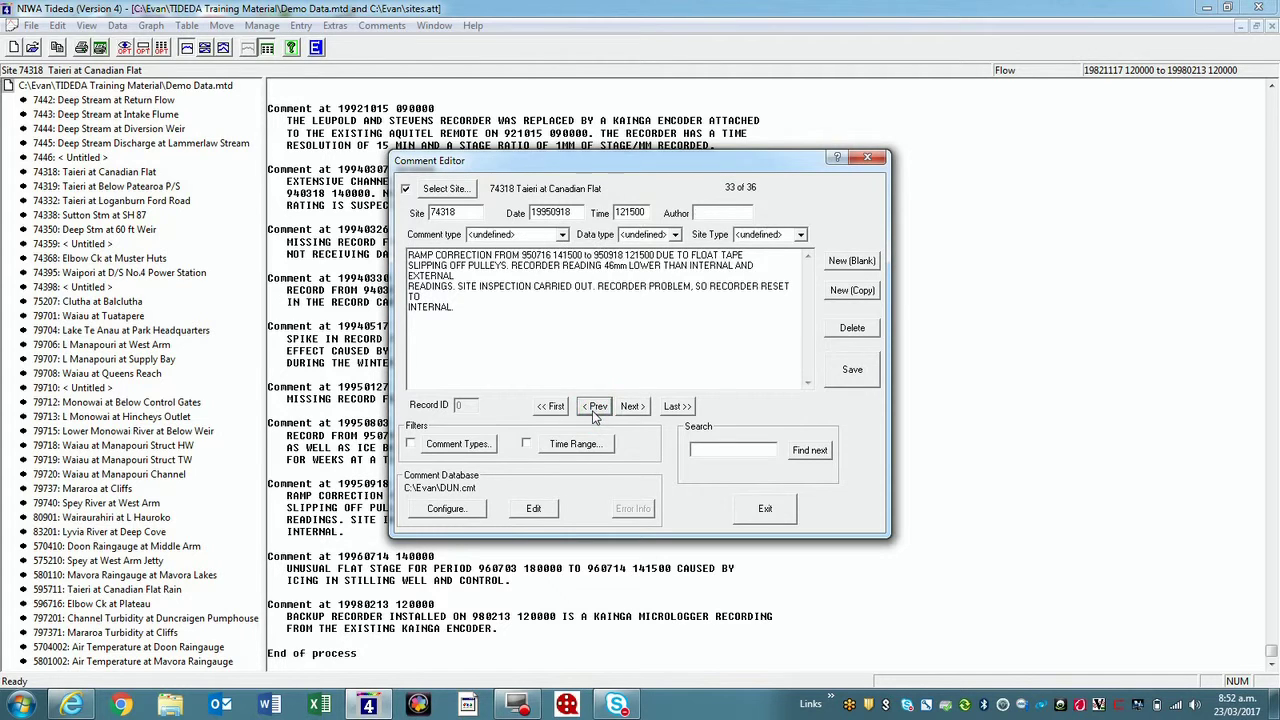
click(595, 406)
click(595, 406)
click(632, 407)
click(632, 407)
click(632, 407)
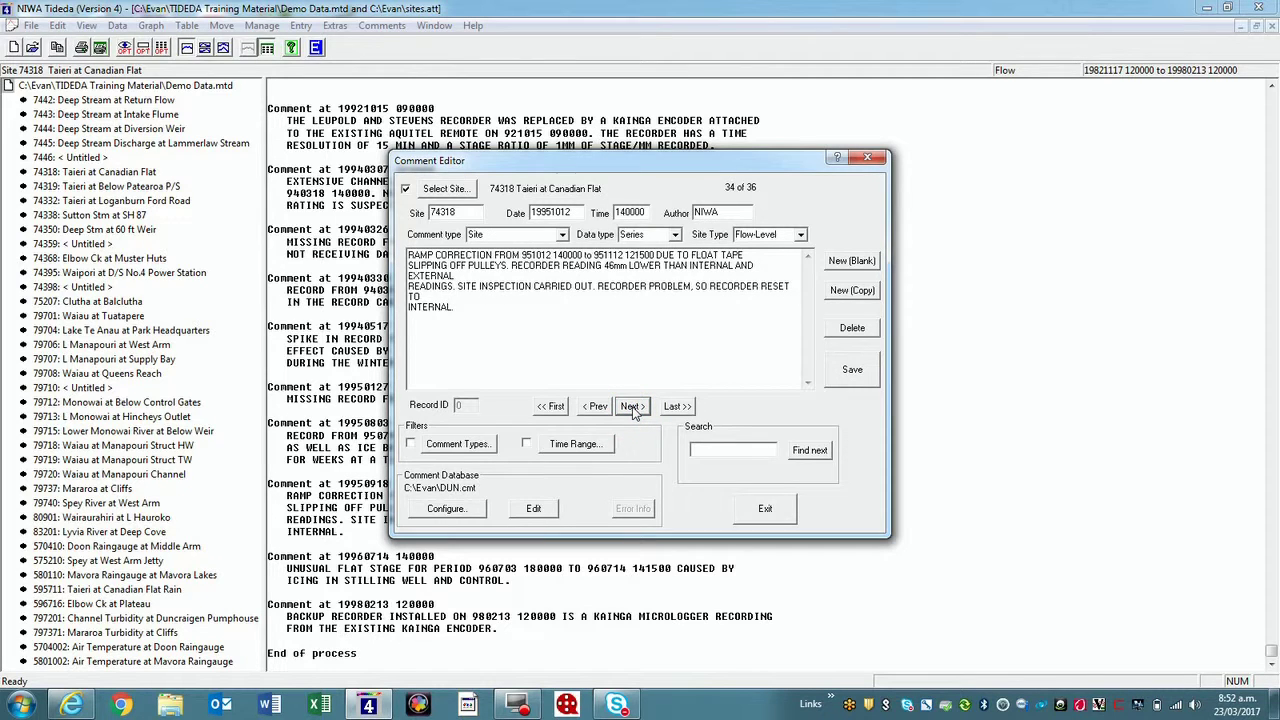
click(632, 407)
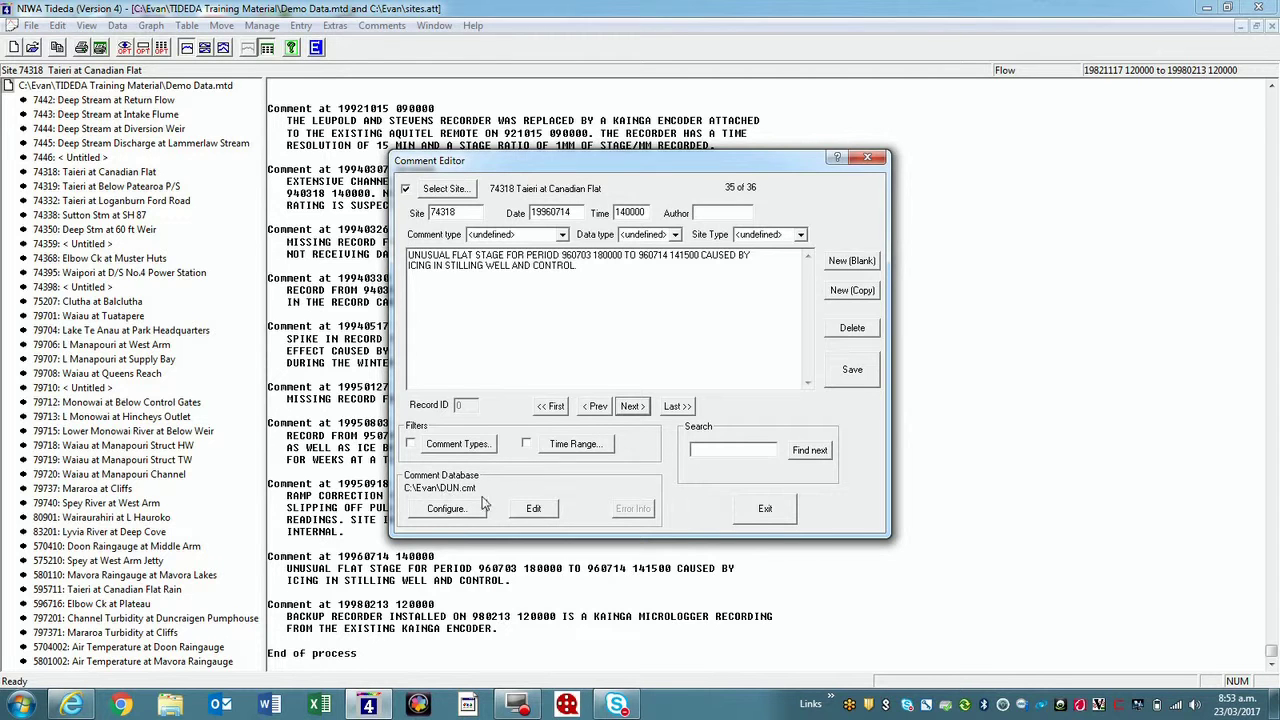
click(765, 510)
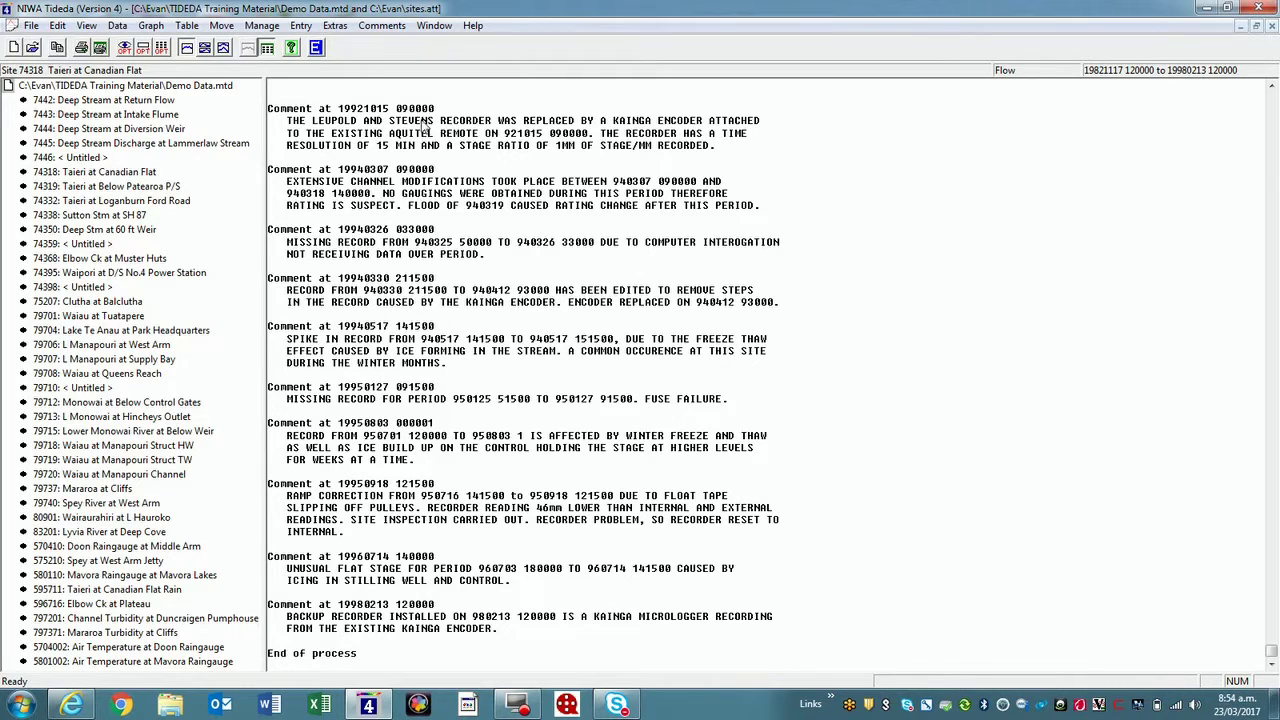
Start a comment export and choose DEMO.CMT in the Evan folder as the destination file.
click(382, 26)
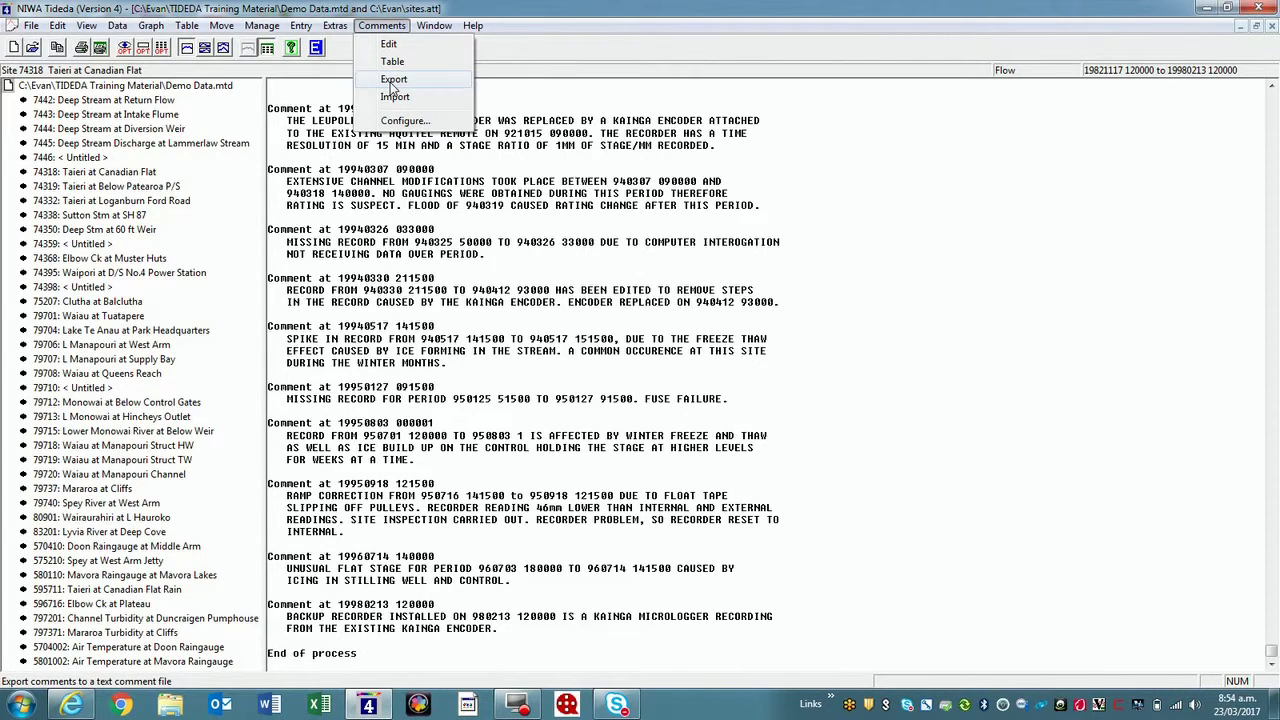
click(392, 81)
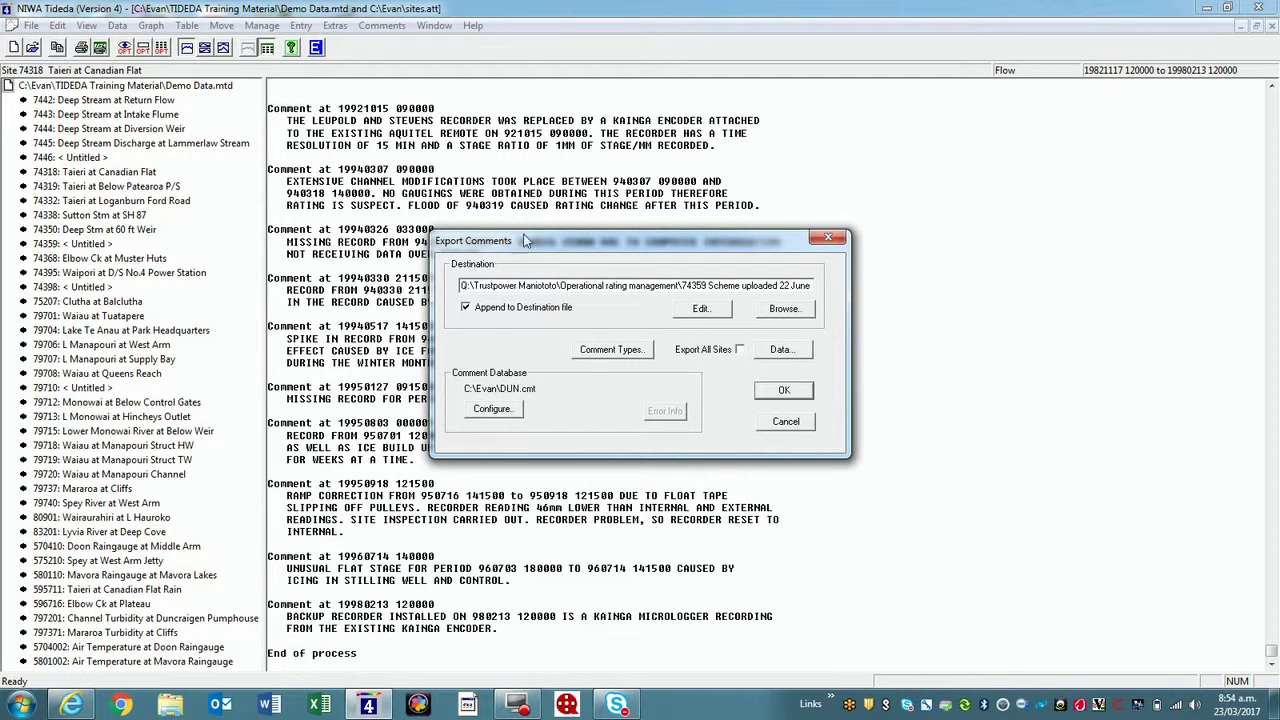
click(784, 309)
drag(851, 262, 848, 369)
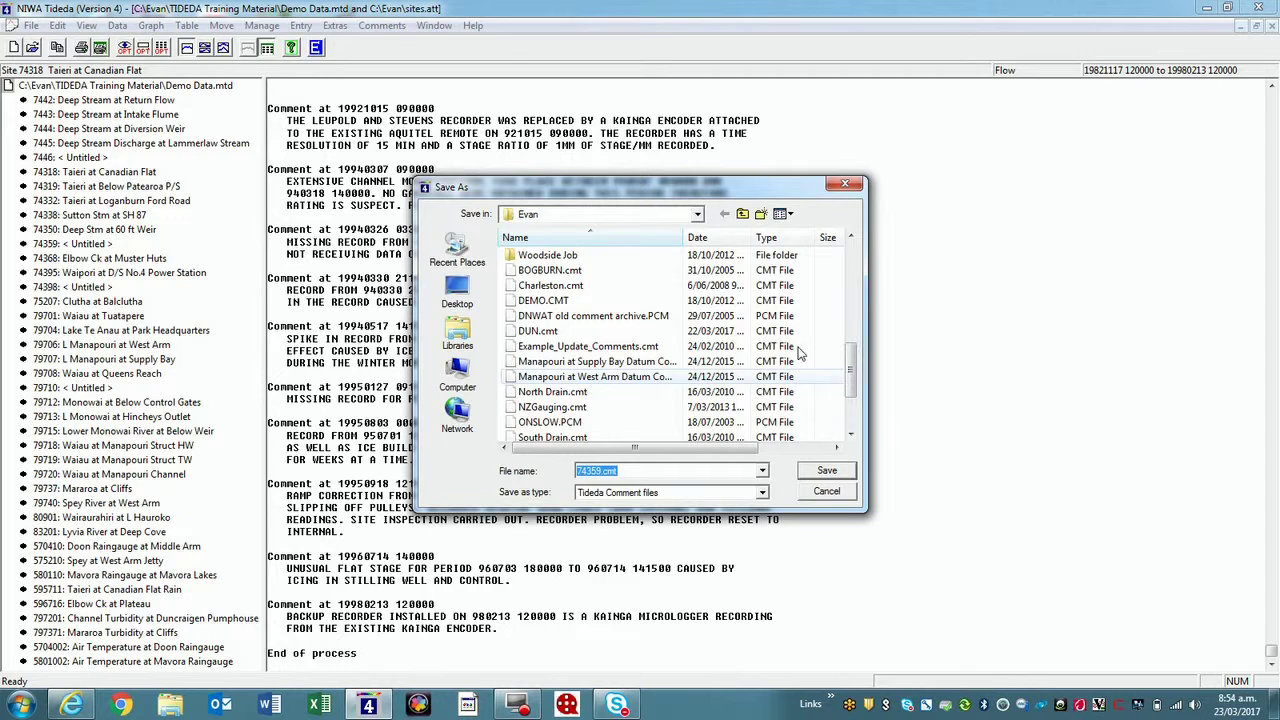
click(554, 302)
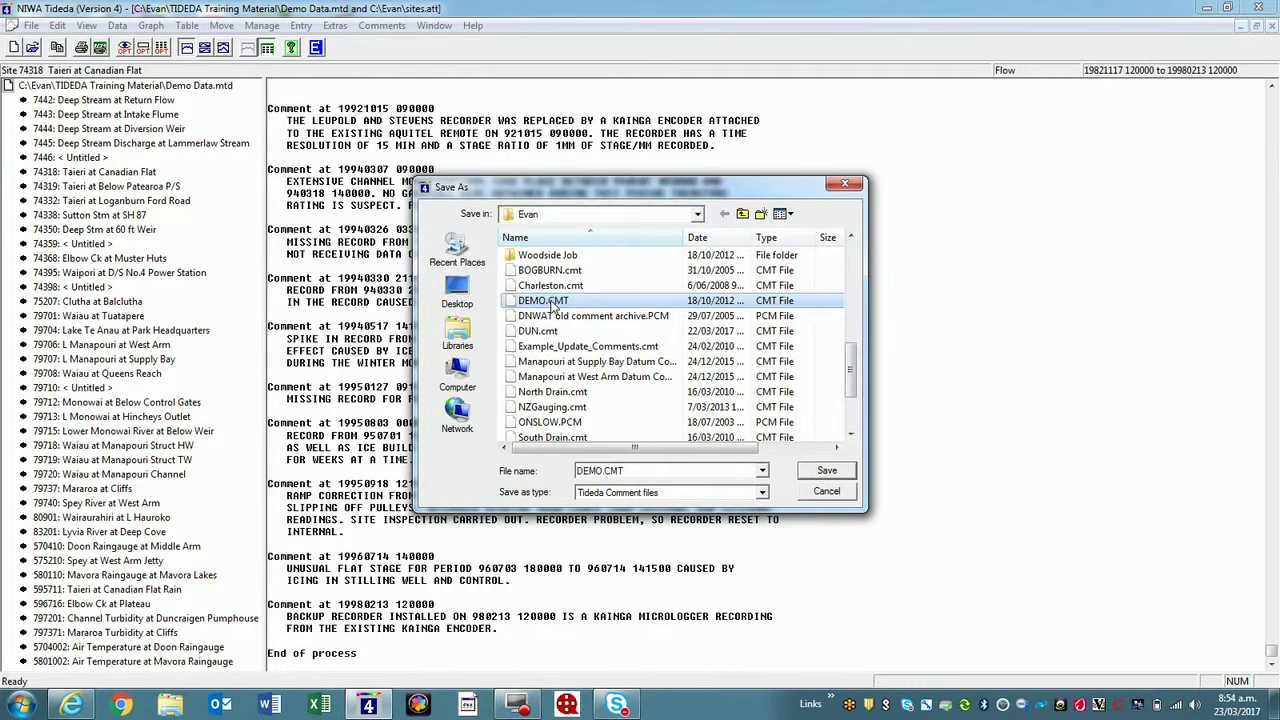
click(826, 472)
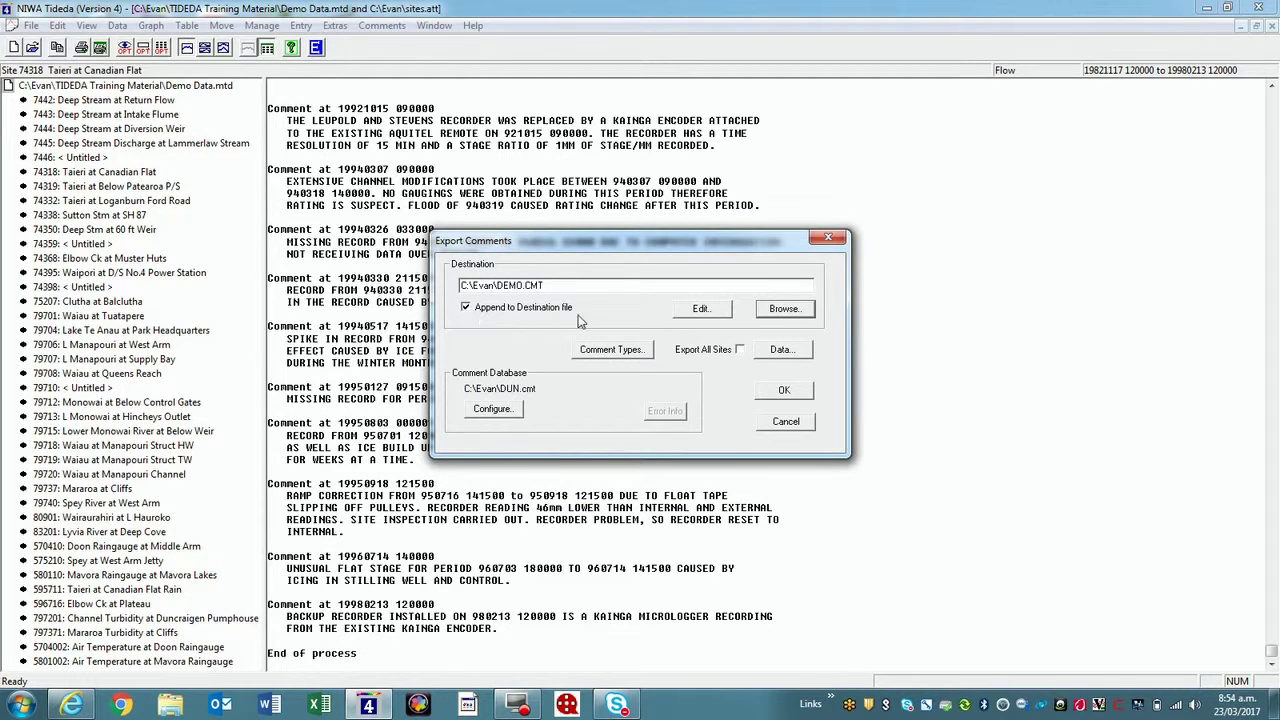
Turn off appending to the destination file and keep all comment types included in the export.
click(467, 309)
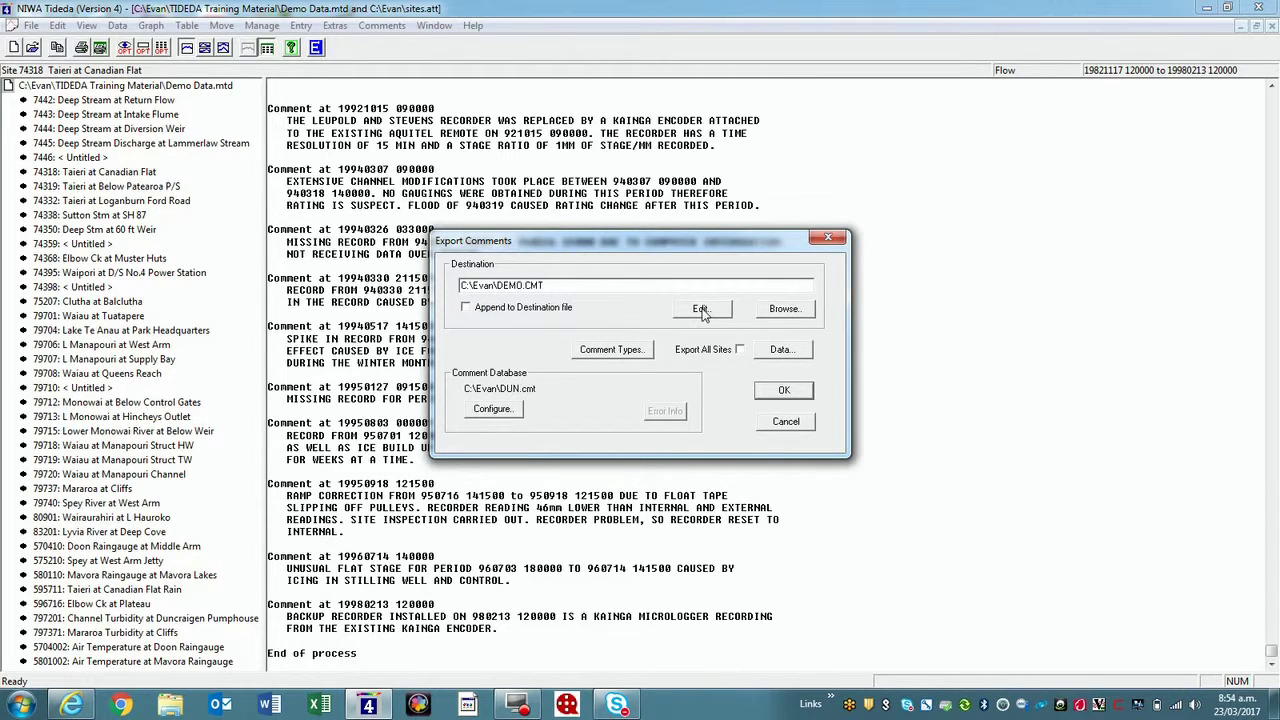
click(625, 352)
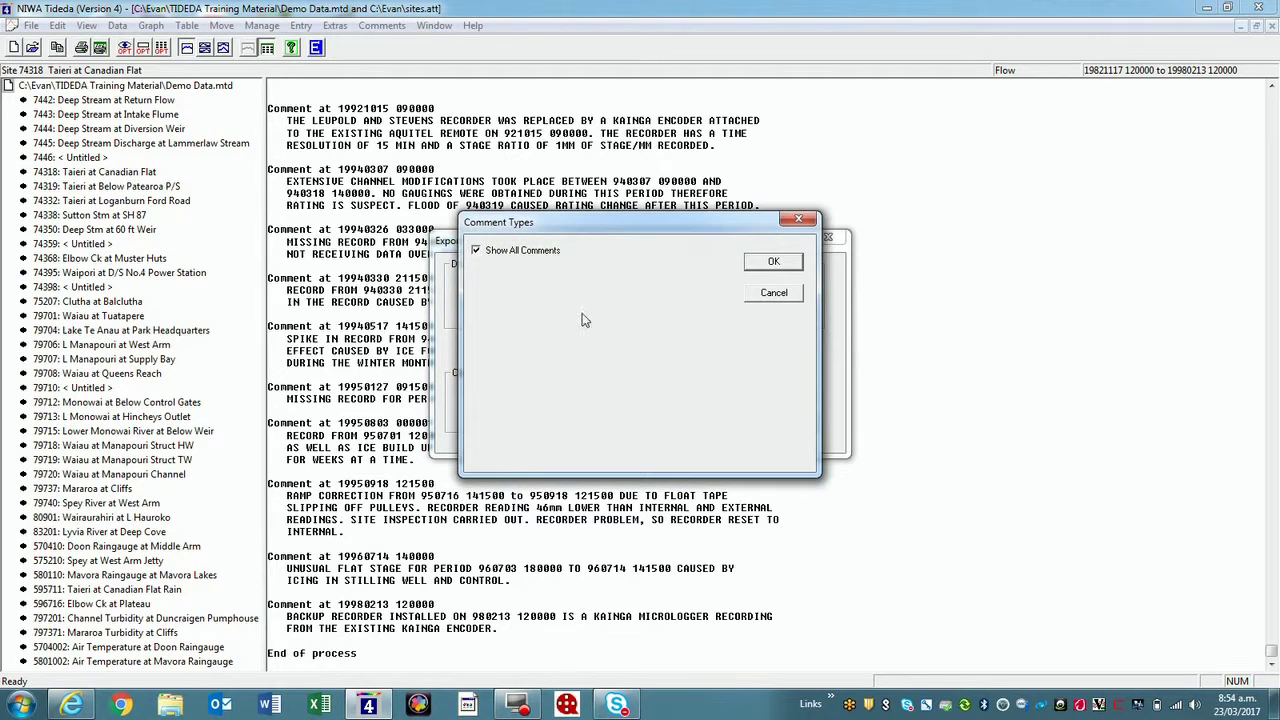
click(770, 263)
Set the export's start date to 19980213 for site 74318 and export the comment to DEMO.CMT.
click(781, 350)
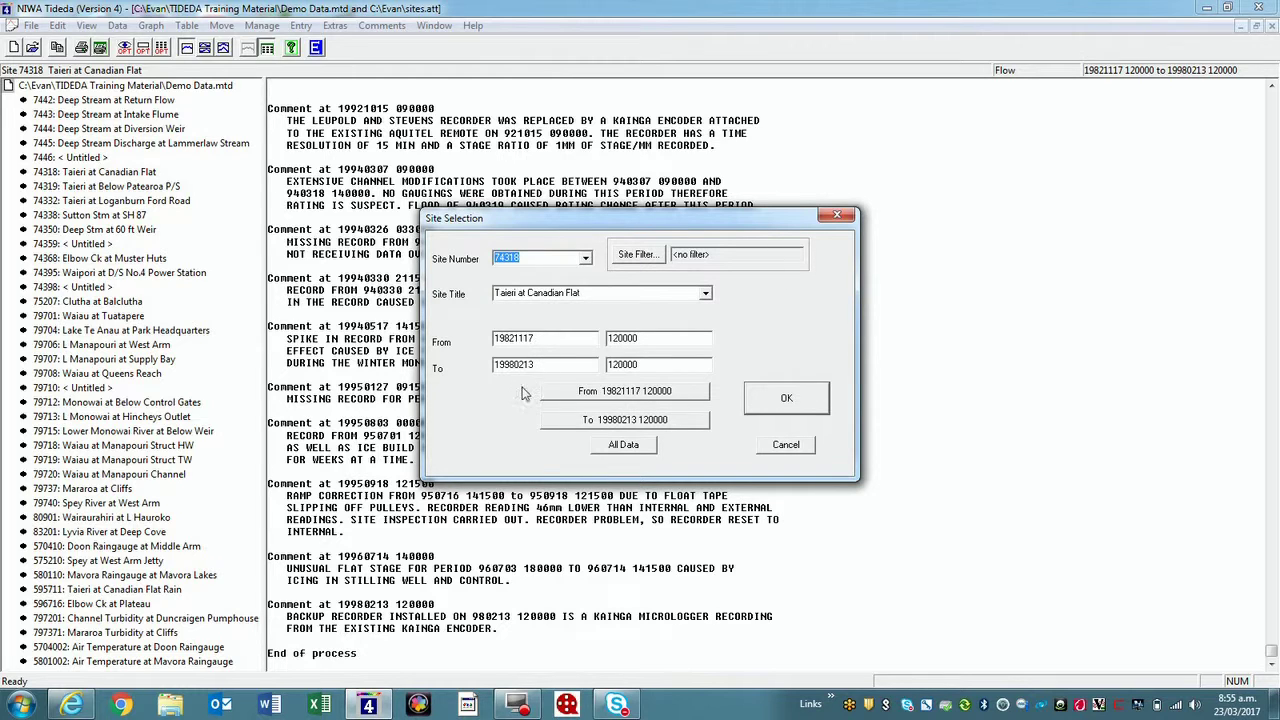
click(590, 421)
click(558, 338)
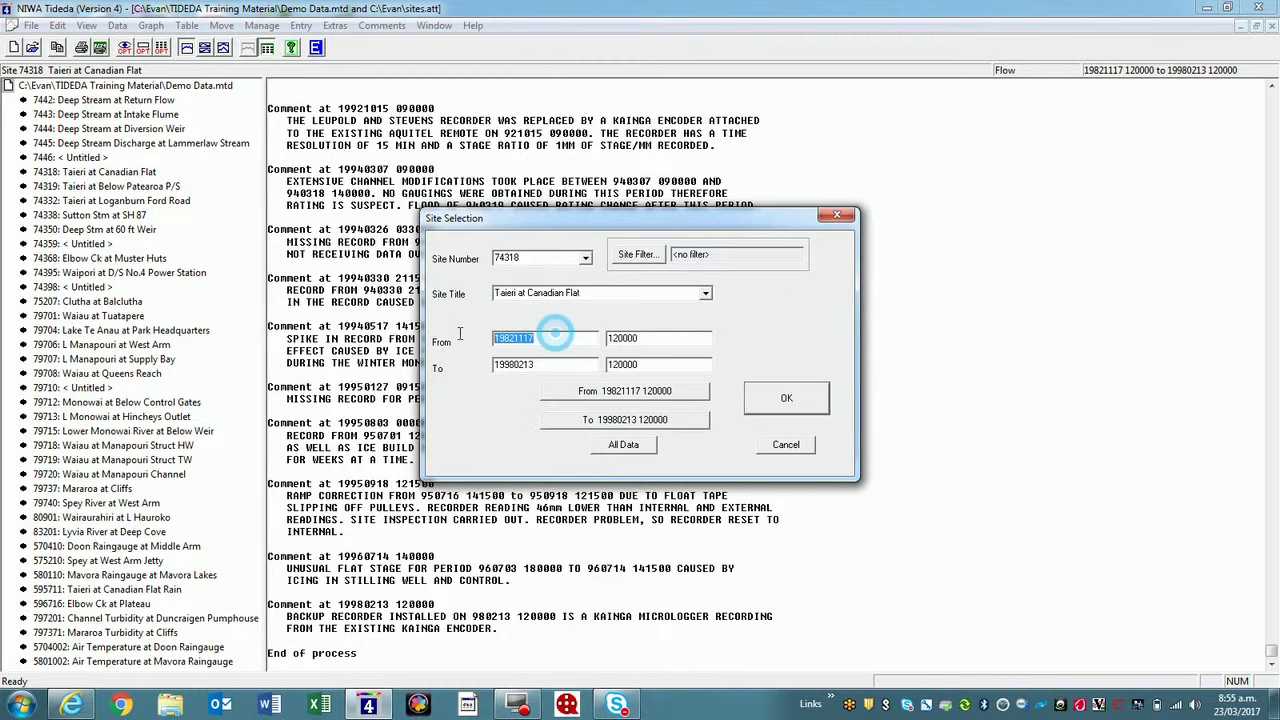
text(13)
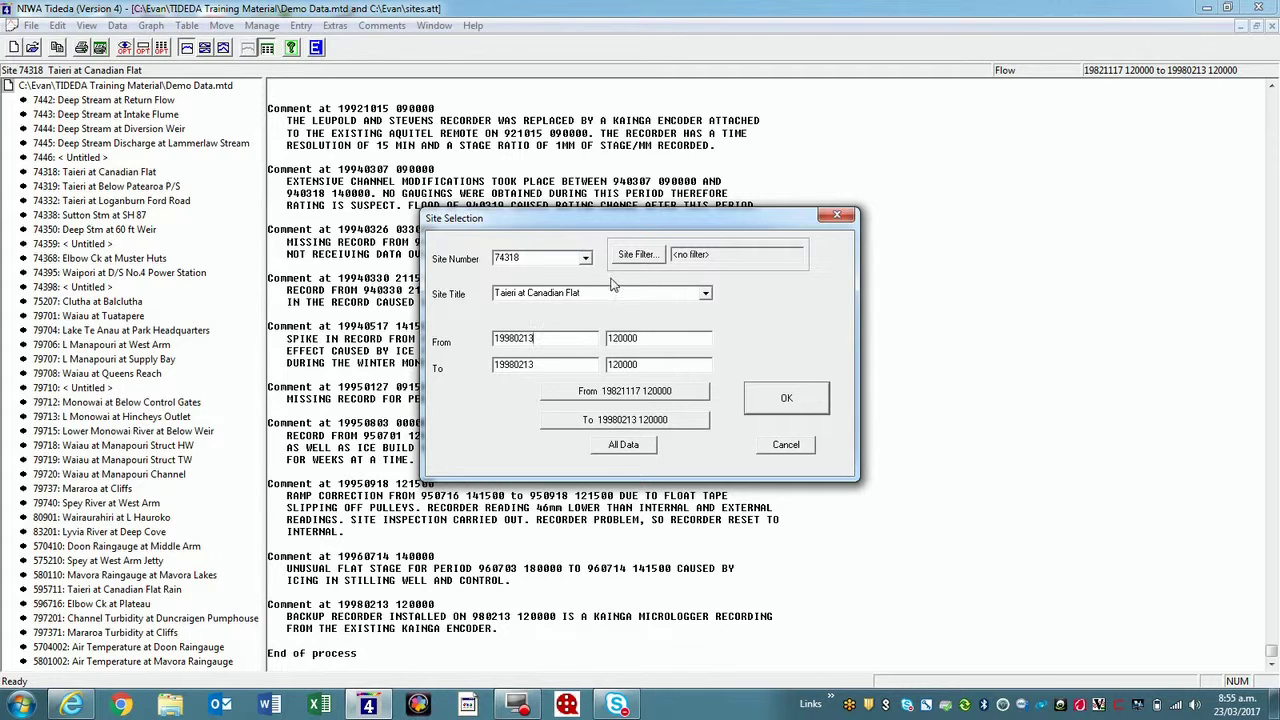
click(766, 400)
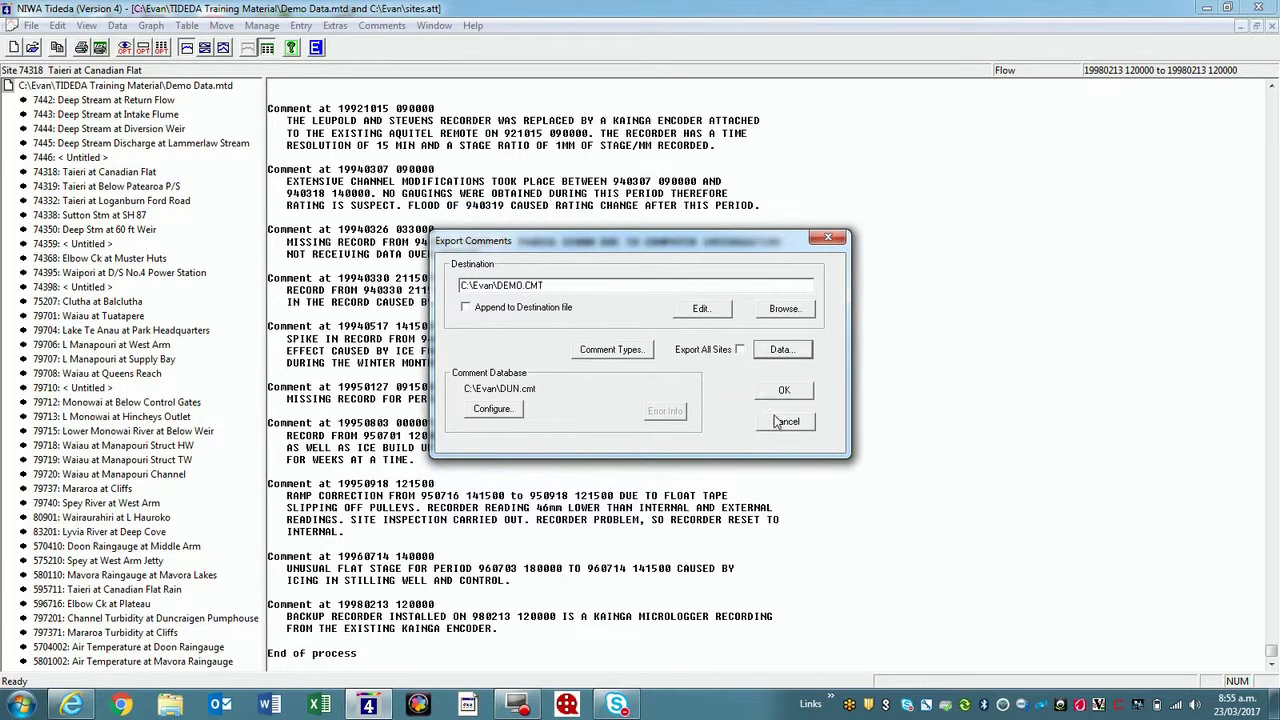
click(781, 393)
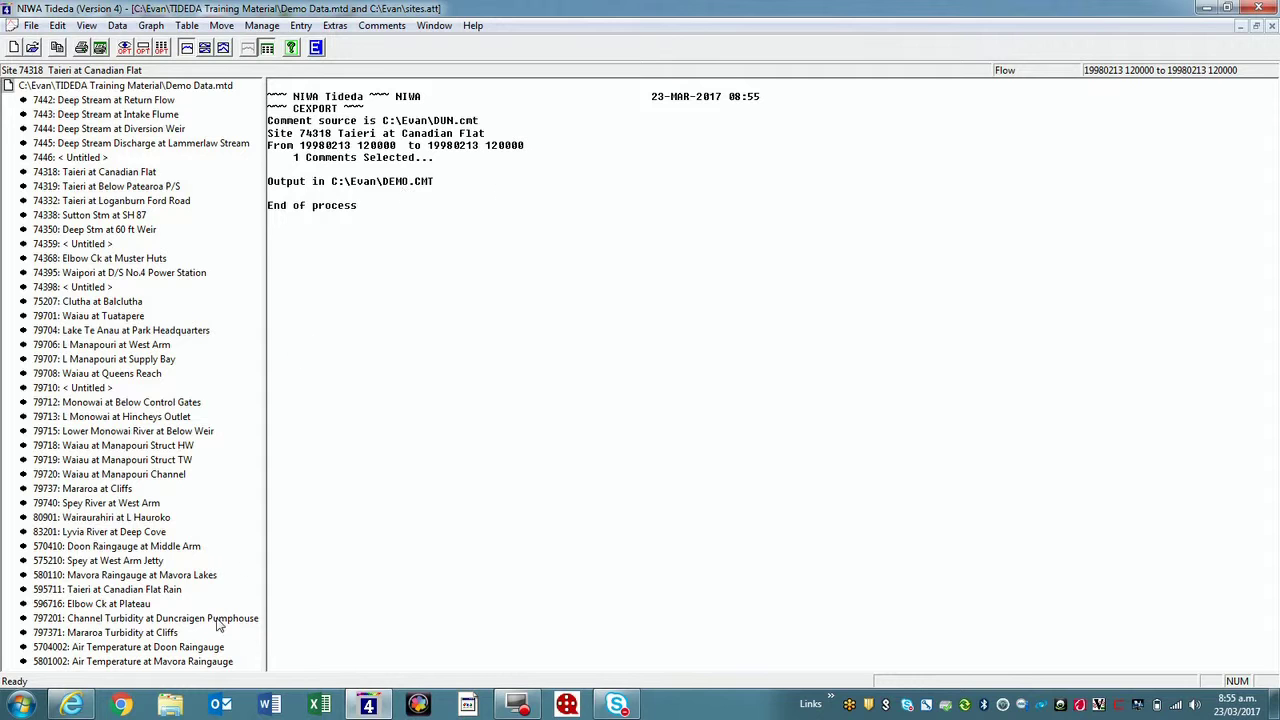
Switch to Windows Explorer and locate the exported DEMO.CMT in the Evan folder on the C: drive.
click(170, 706)
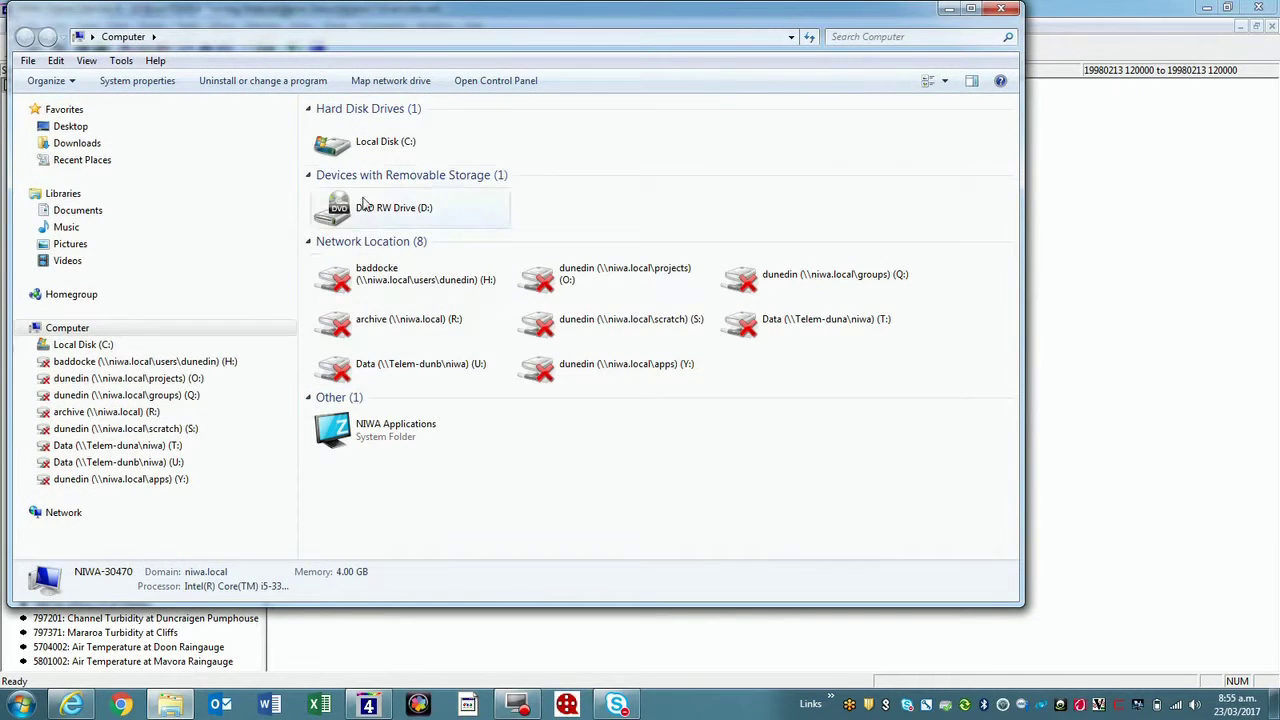
click(380, 143)
double_click(380, 143)
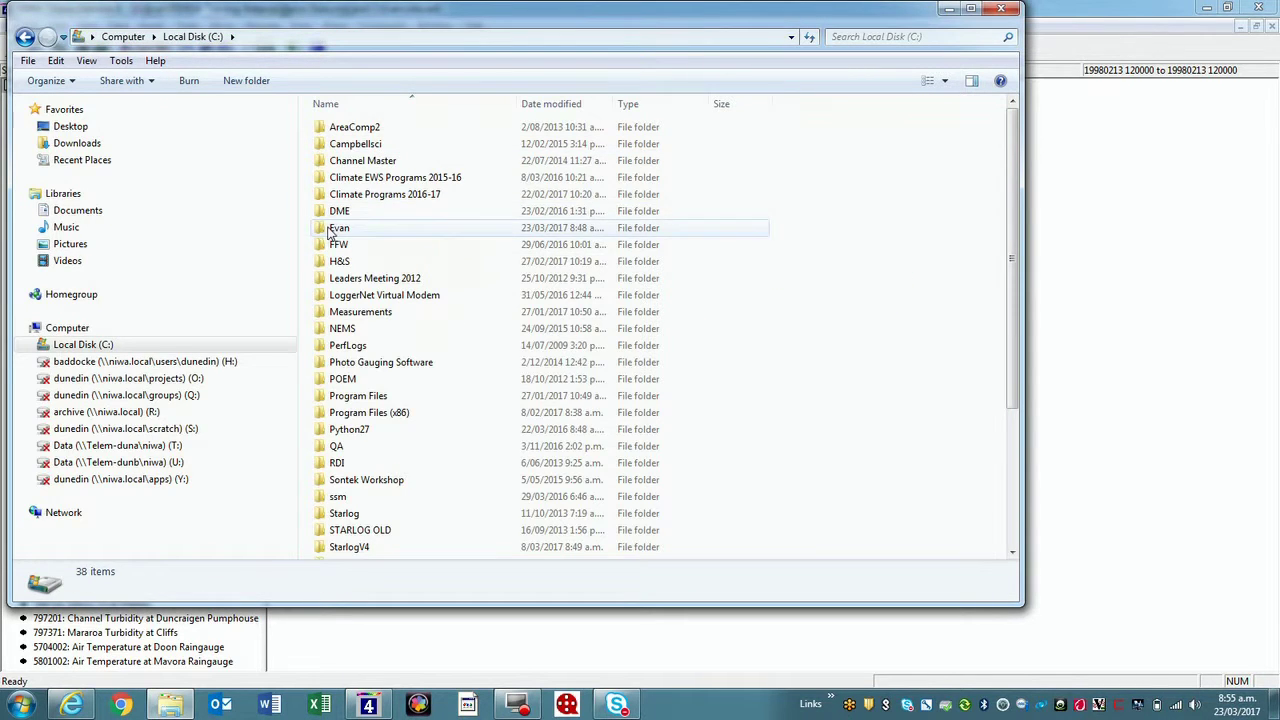
double_click(339, 228)
scroll(445, 330, down, 20)
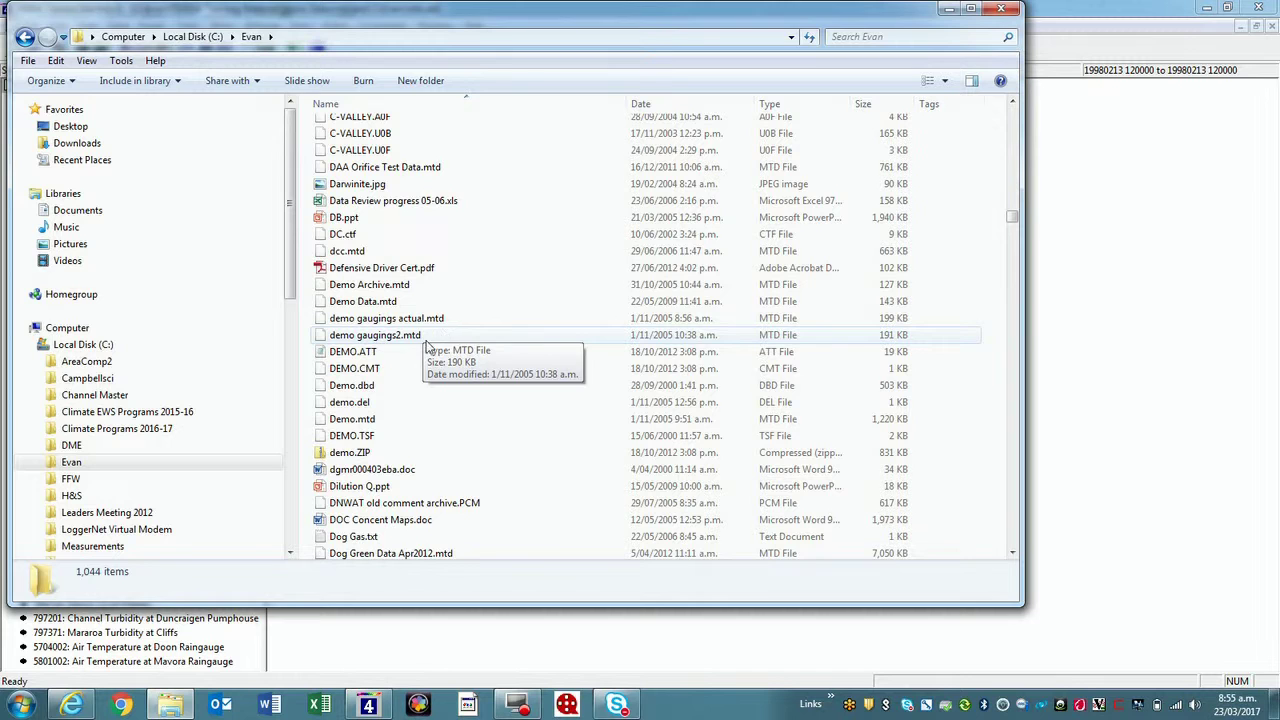
click(350, 371)
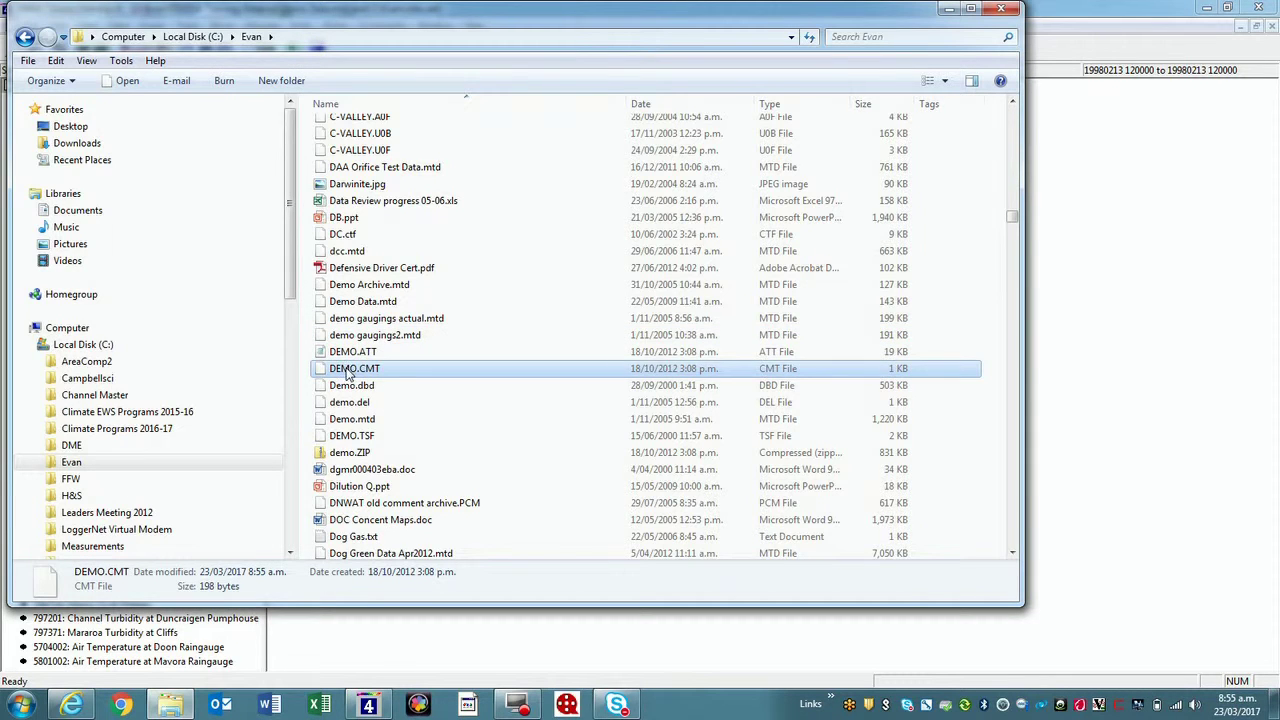
Open DEMO.CMT with Notepad as the default program for this file type, review the exported comment, and close both windows.
double_click(345, 373)
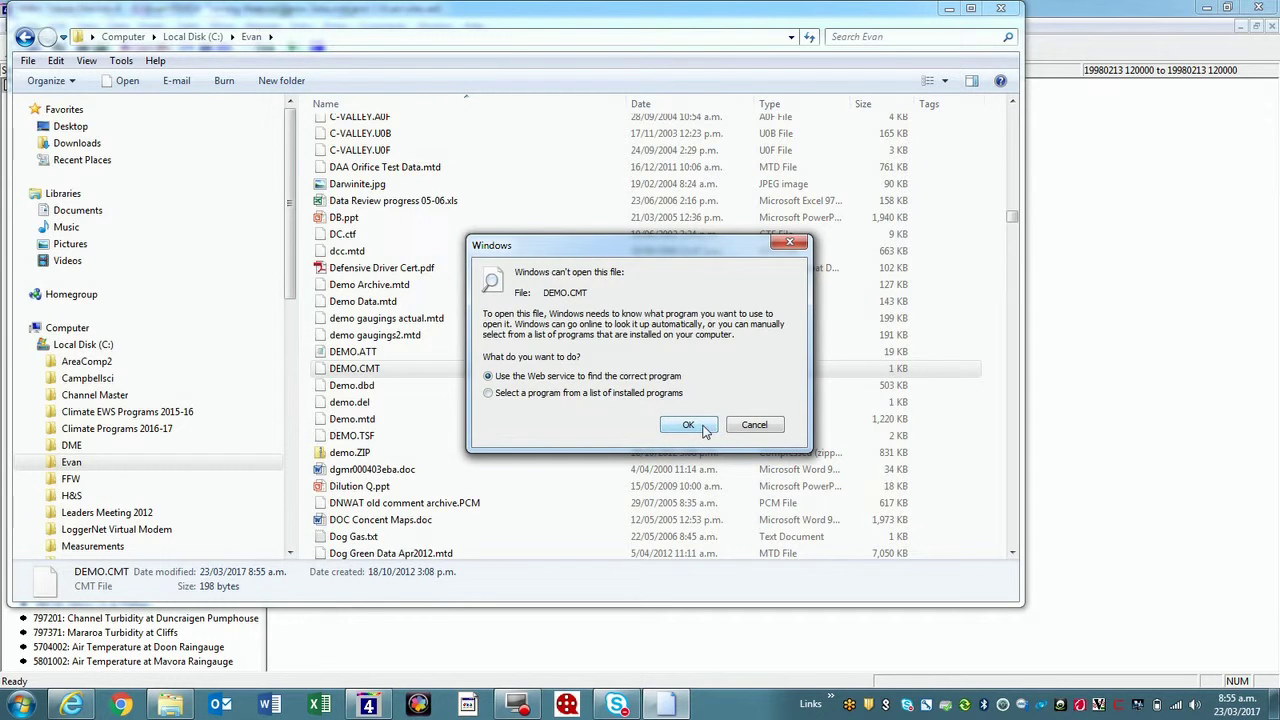
click(488, 393)
click(690, 425)
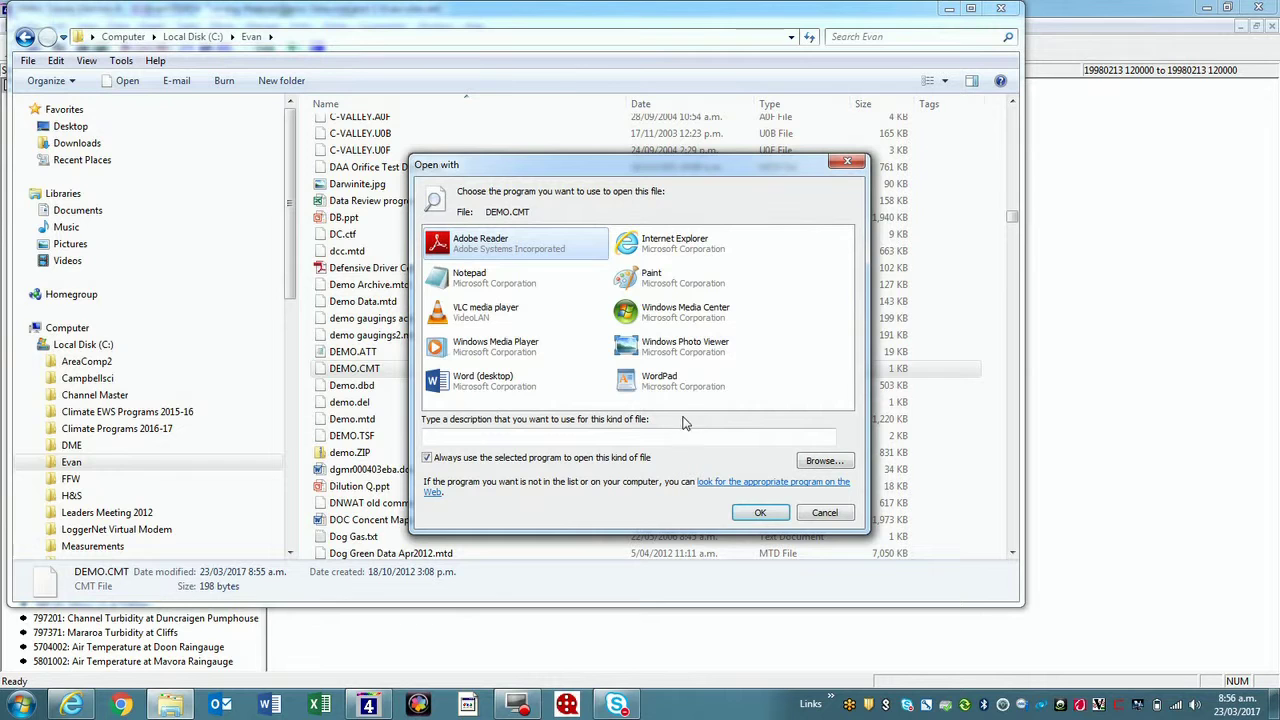
click(470, 280)
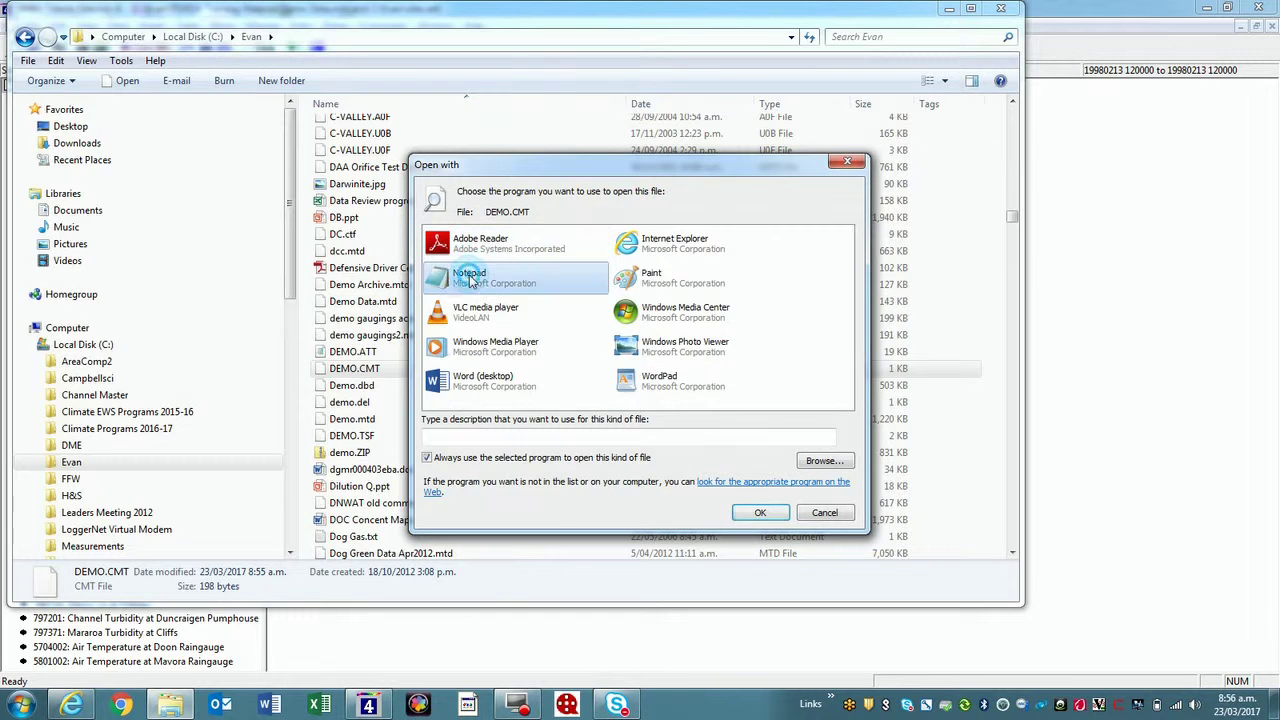
click(760, 512)
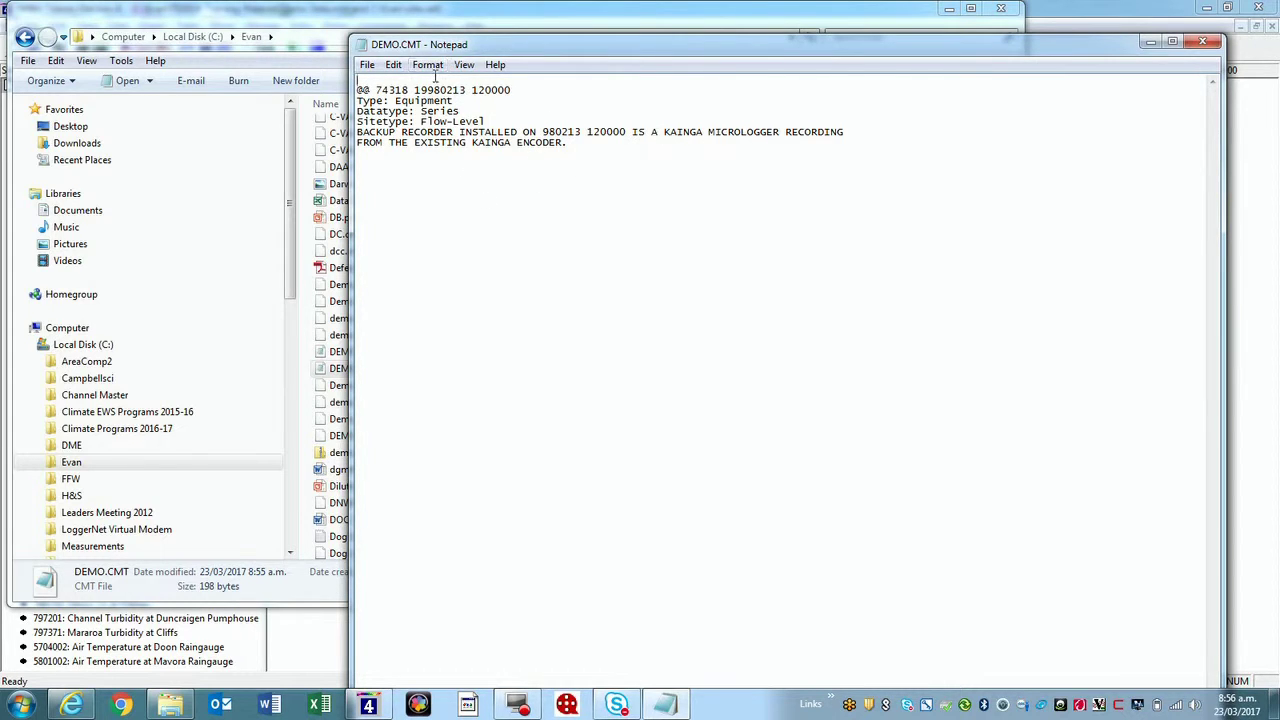
click(1208, 42)
click(999, 9)
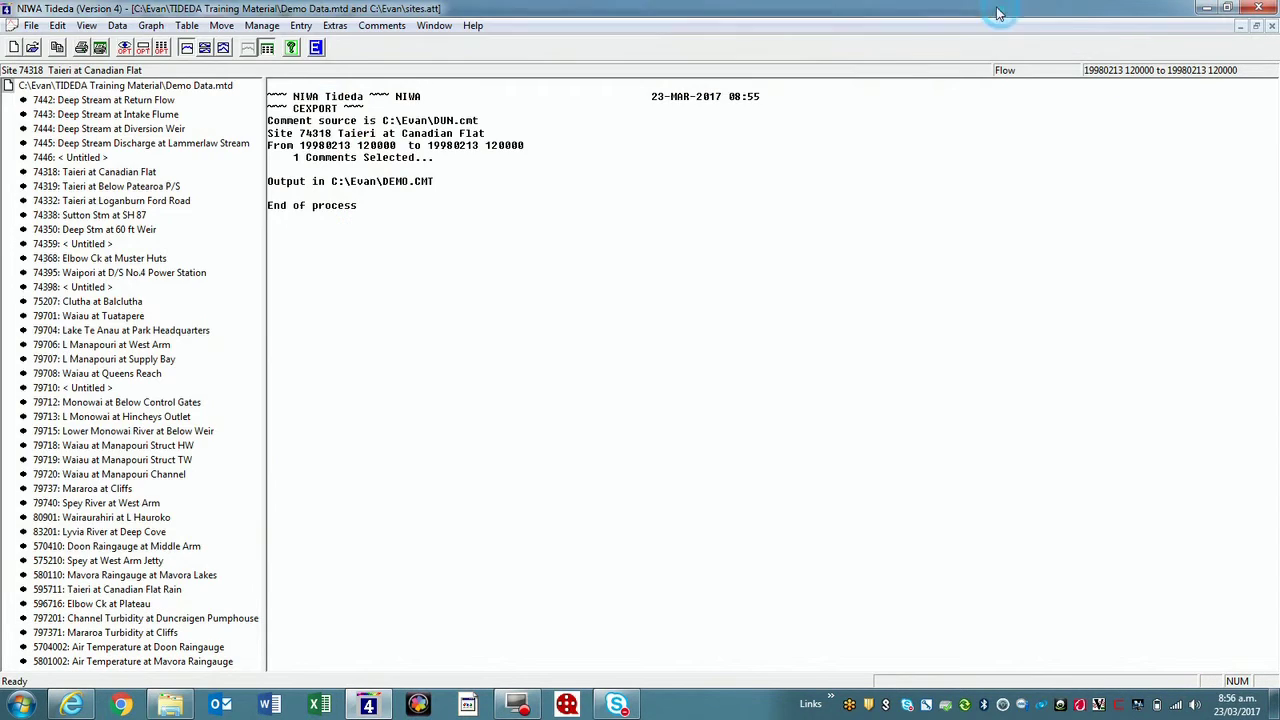
click(372, 26)
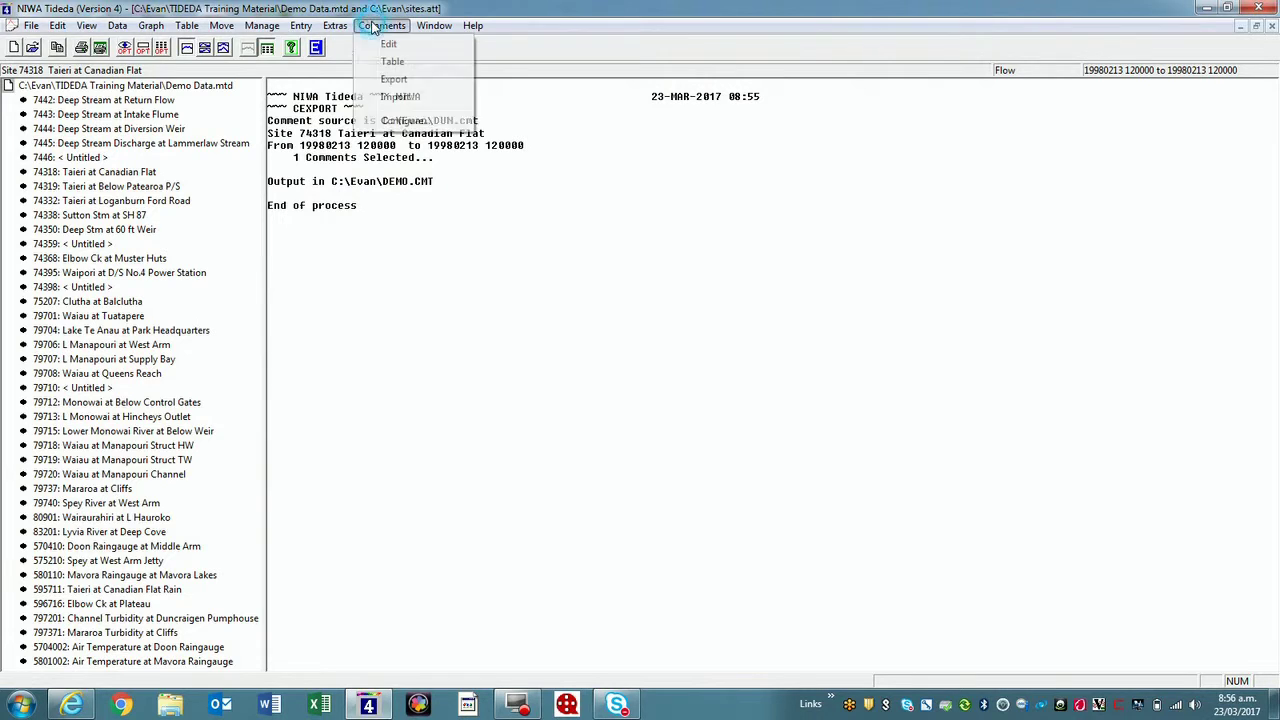
click(392, 79)
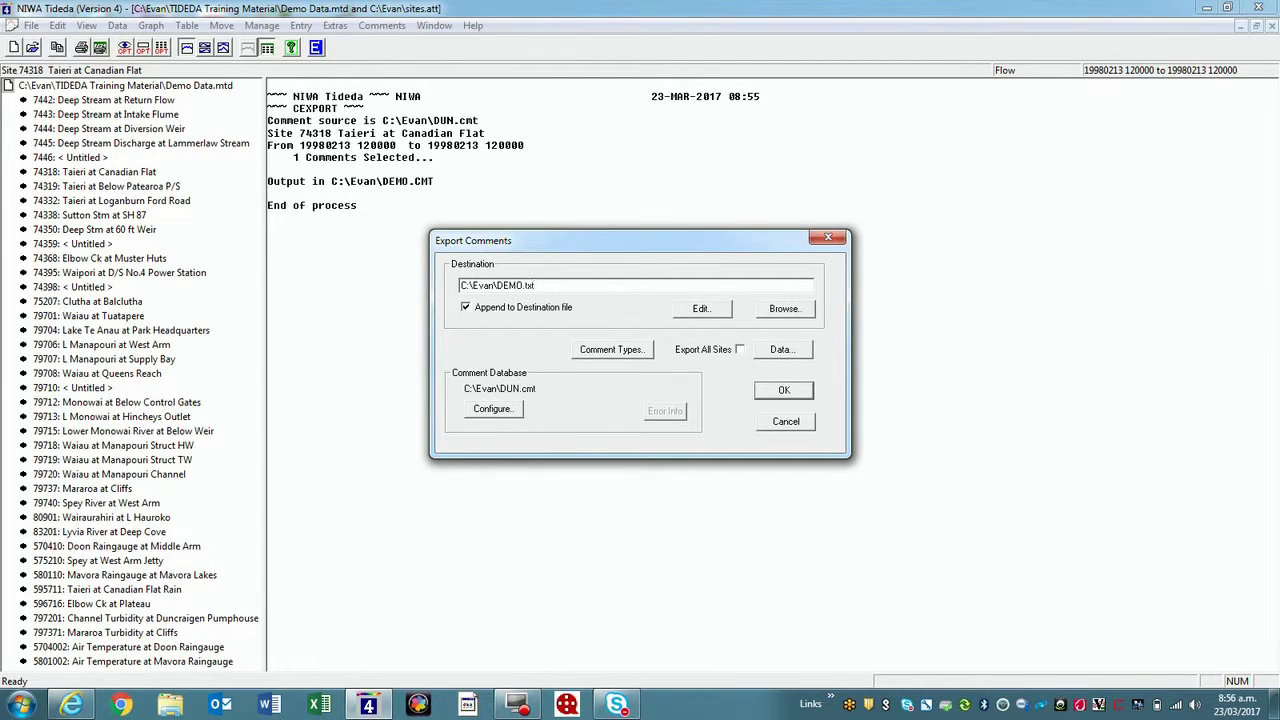
click(781, 350)
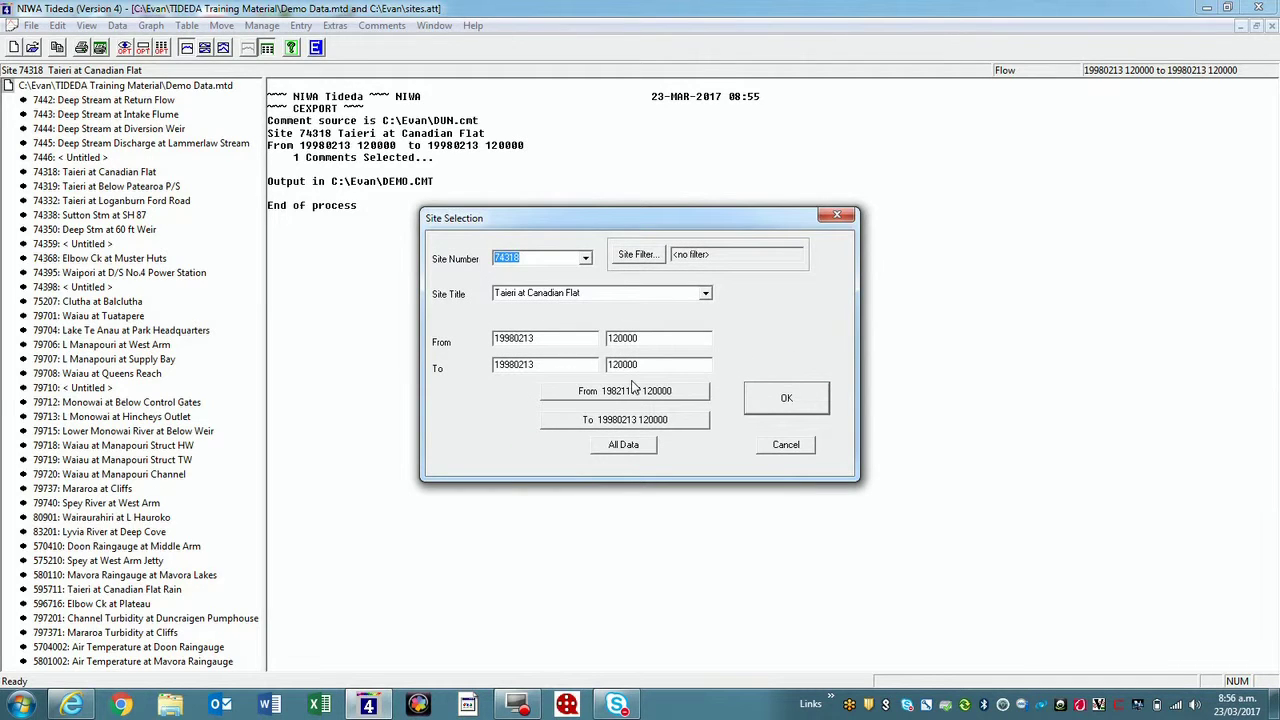
click(771, 400)
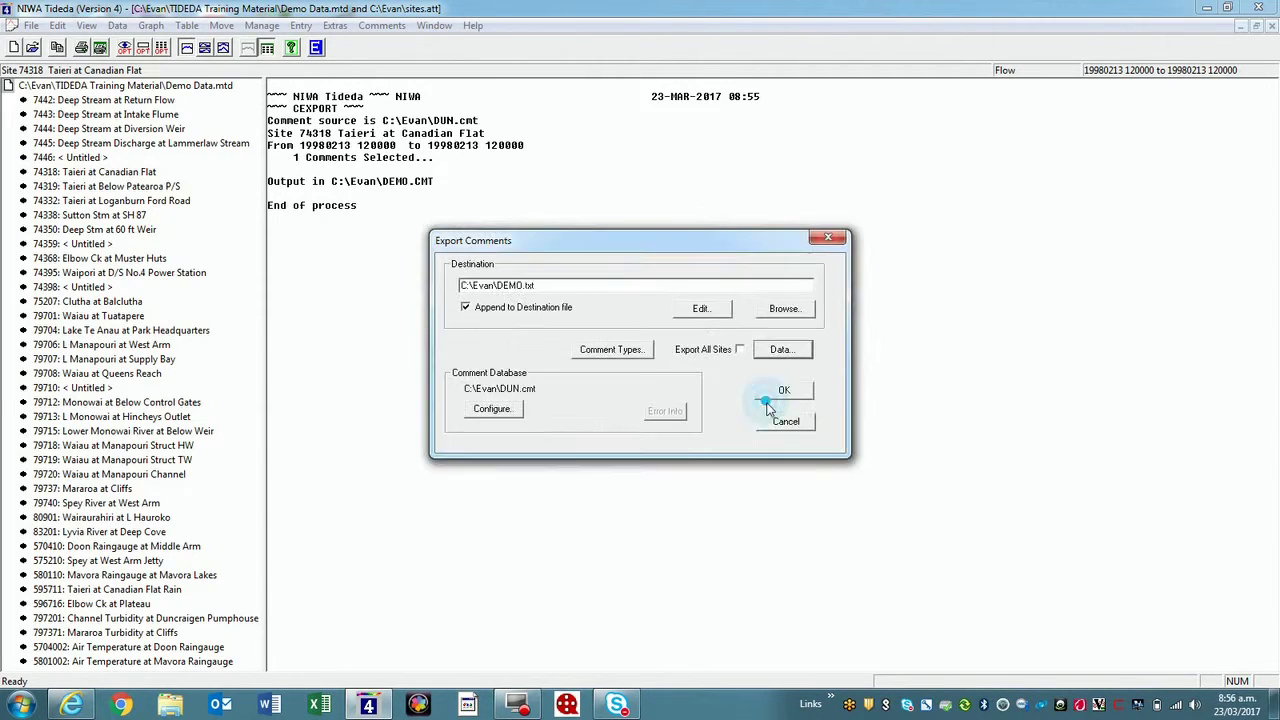
click(784, 391)
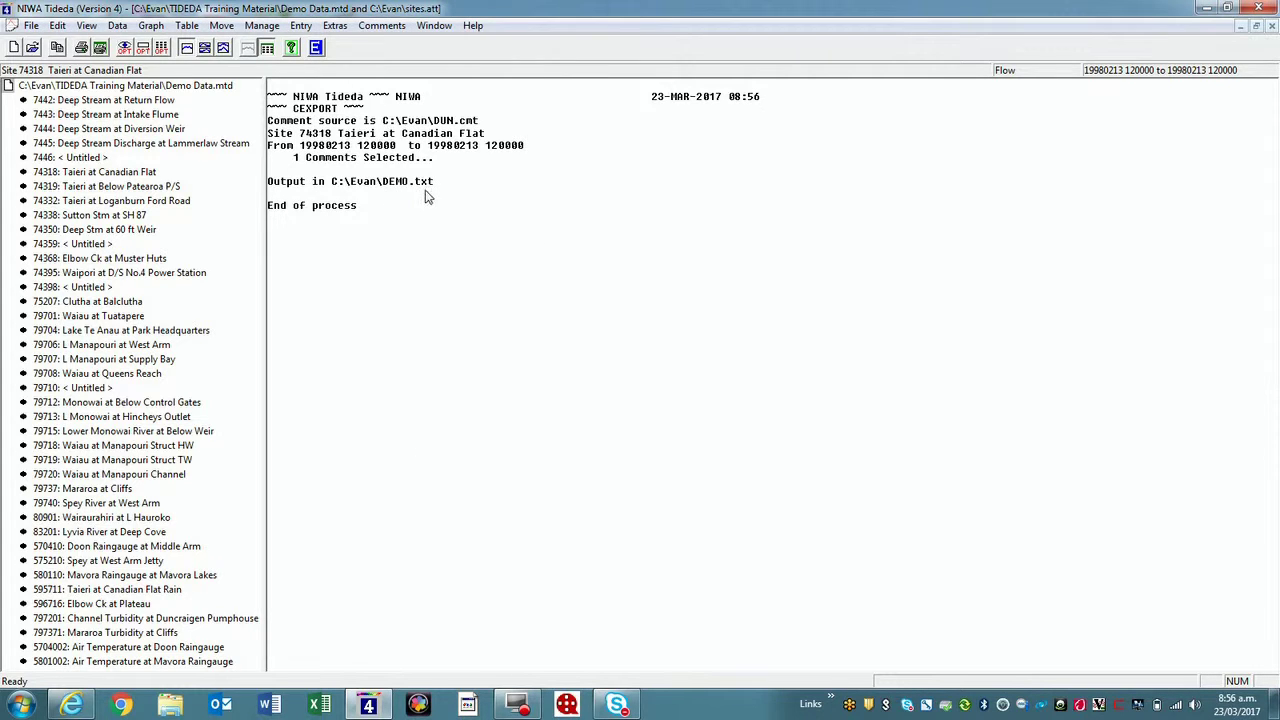
Open DEMO.txt from the Evan folder in Windows Explorer, review the exported comment, and close the text file and folder.
click(170, 705)
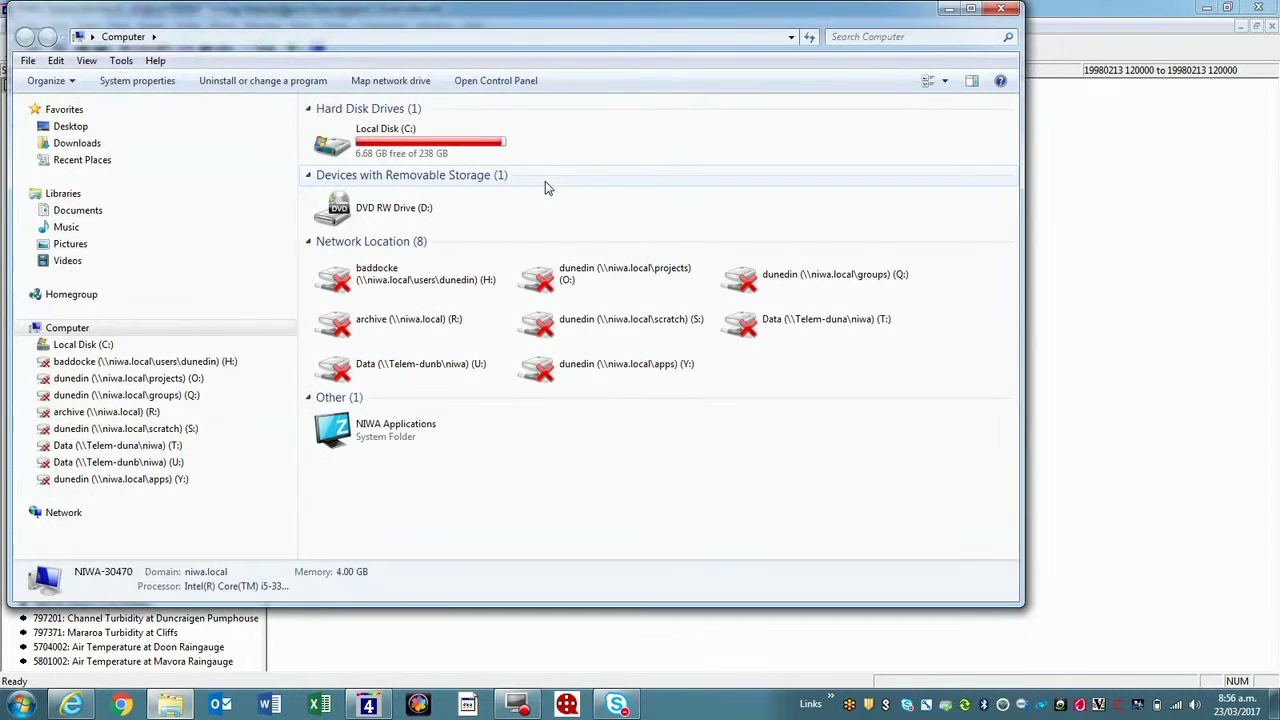
double_click(388, 130)
double_click(338, 230)
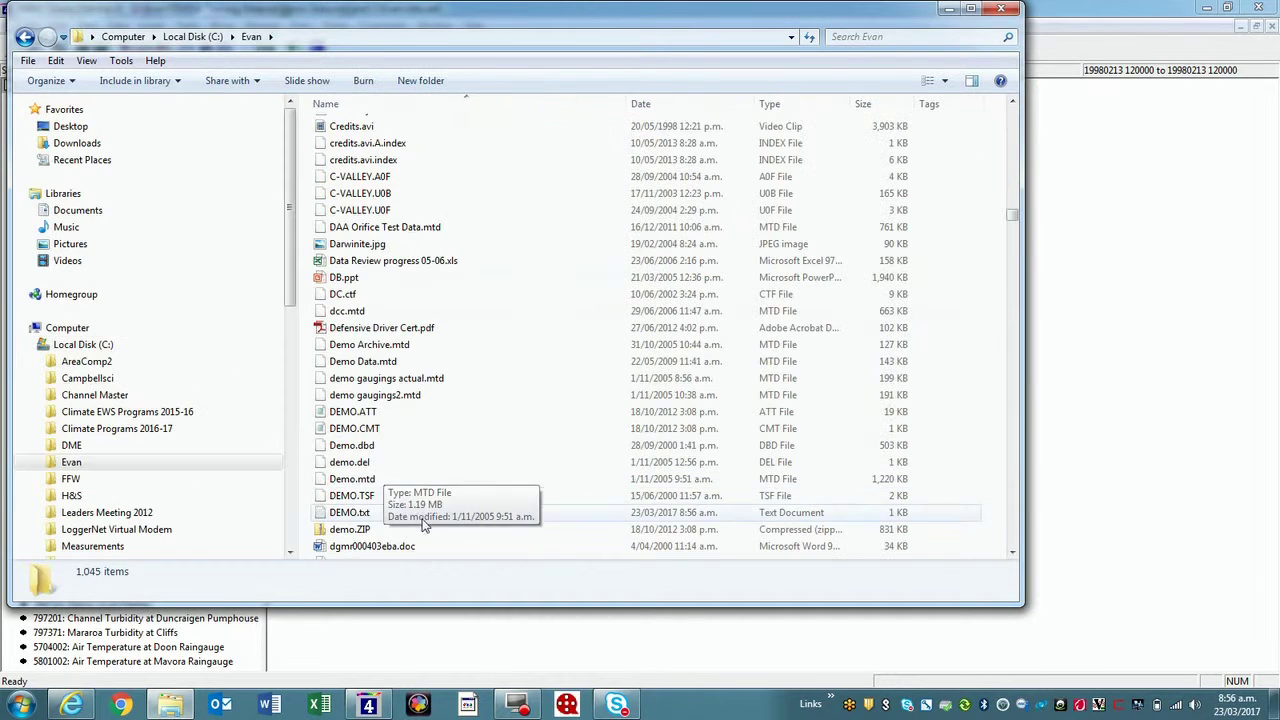
double_click(348, 513)
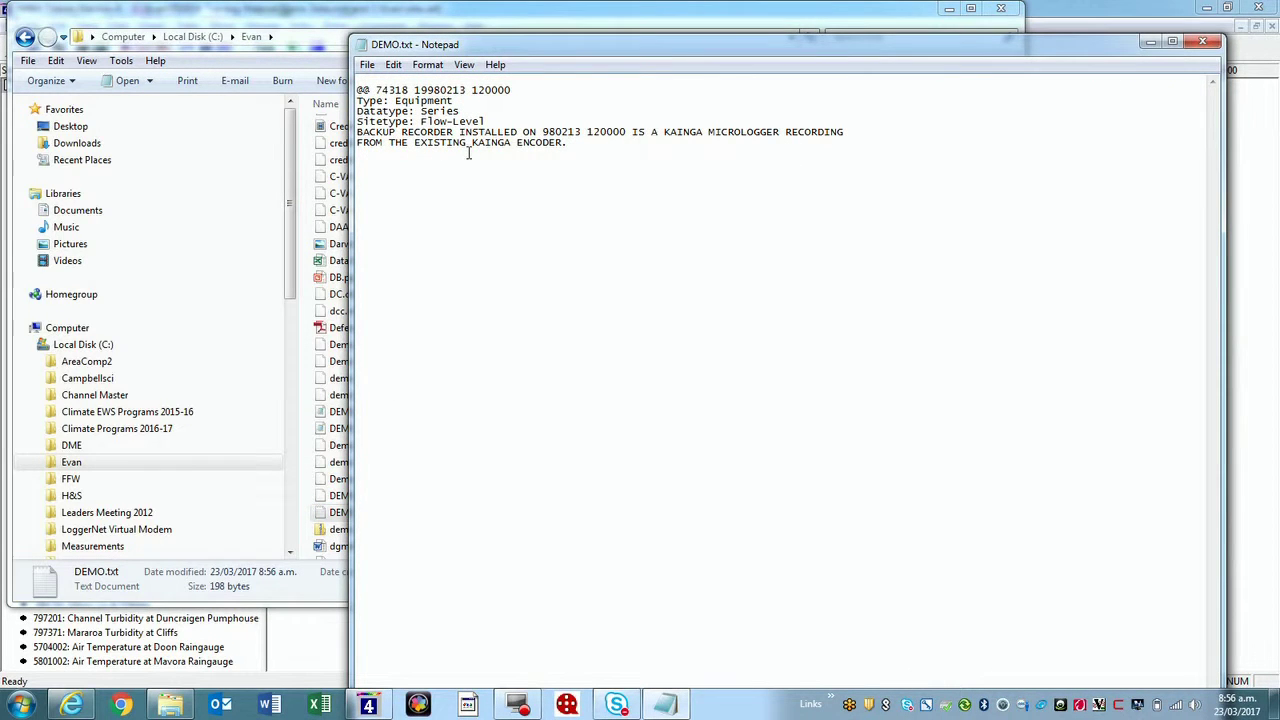
click(1202, 41)
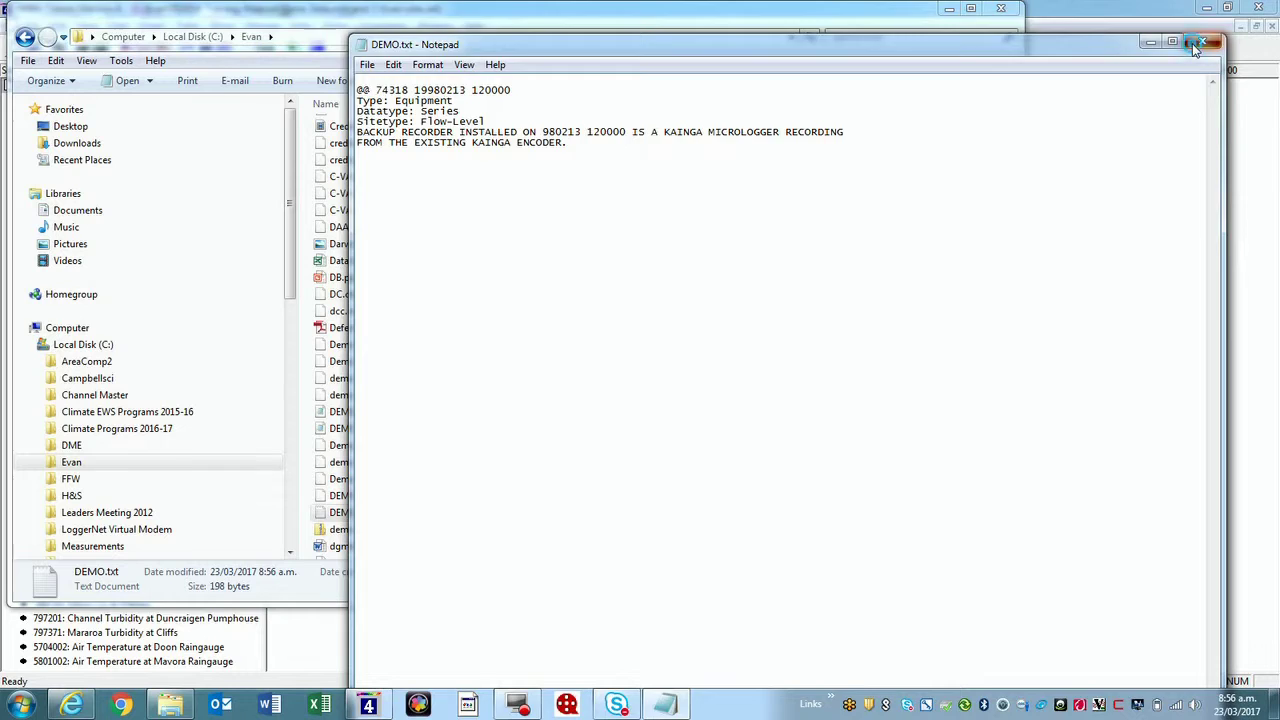
click(1000, 8)
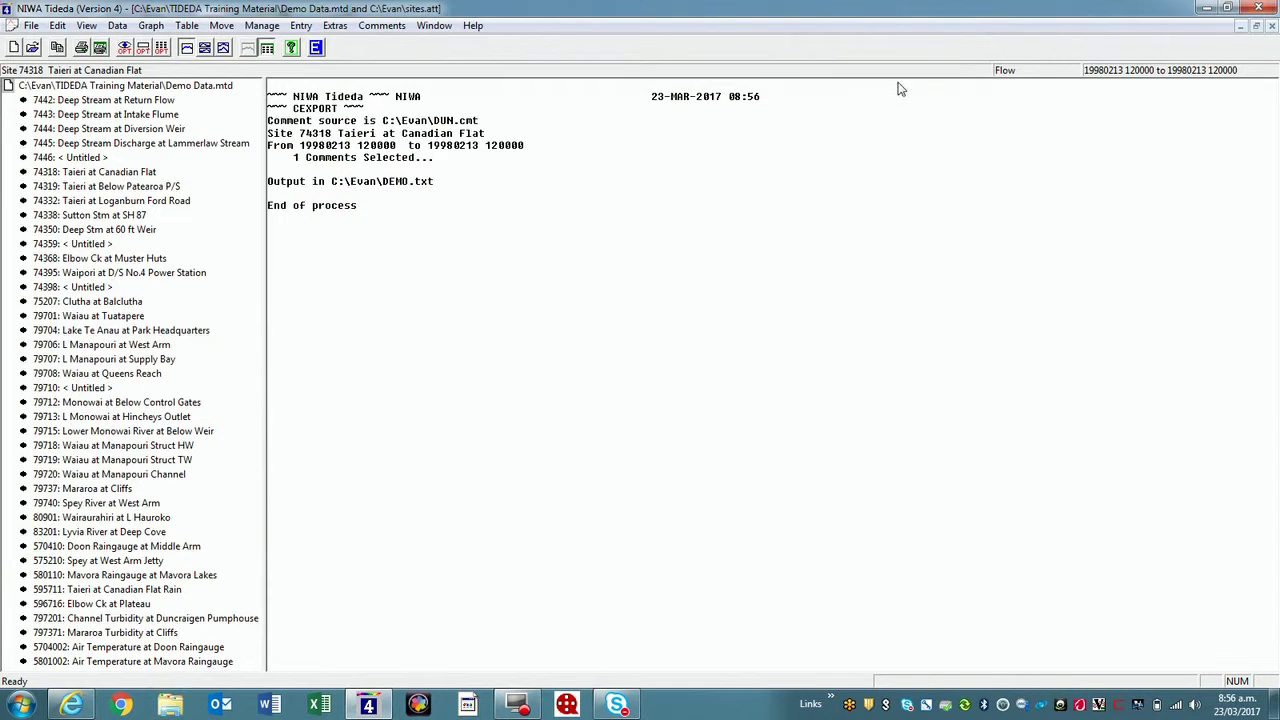
Import comments from C:\Evan\DEMO.txt into the DUN.cmt database, skipping the comment that already exists.
click(381, 25)
click(394, 96)
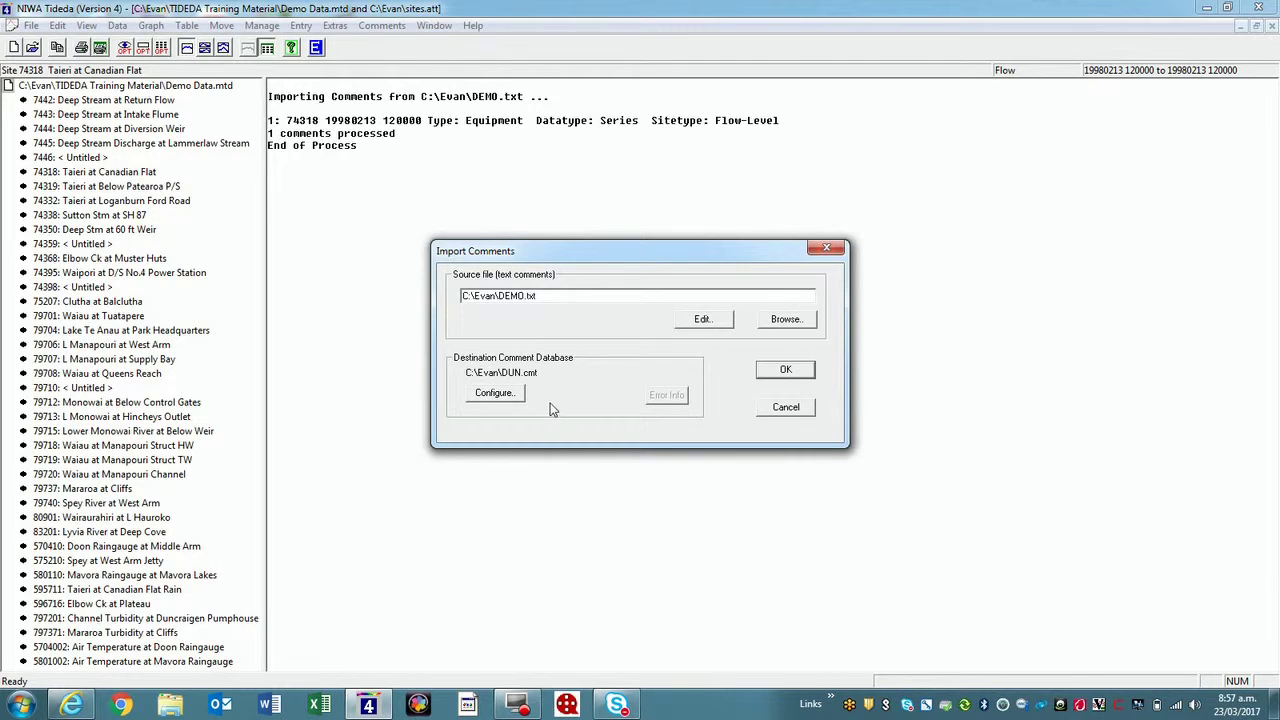
click(786, 370)
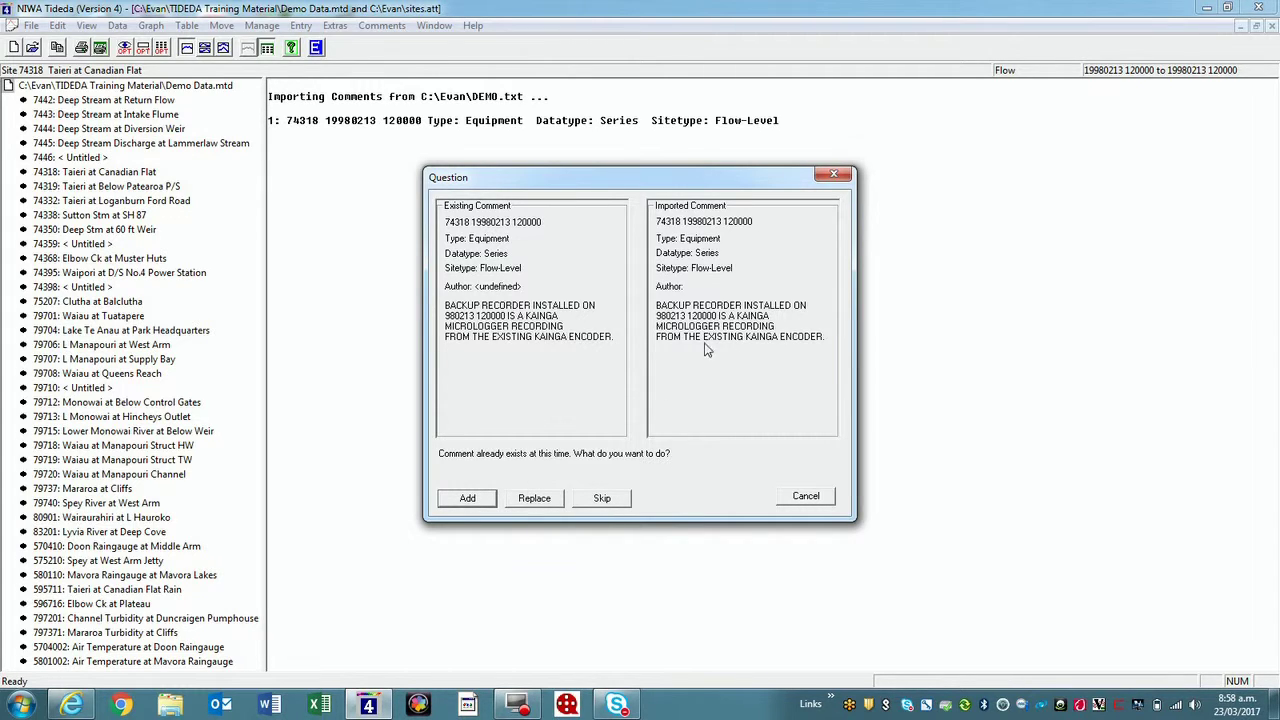
click(605, 498)
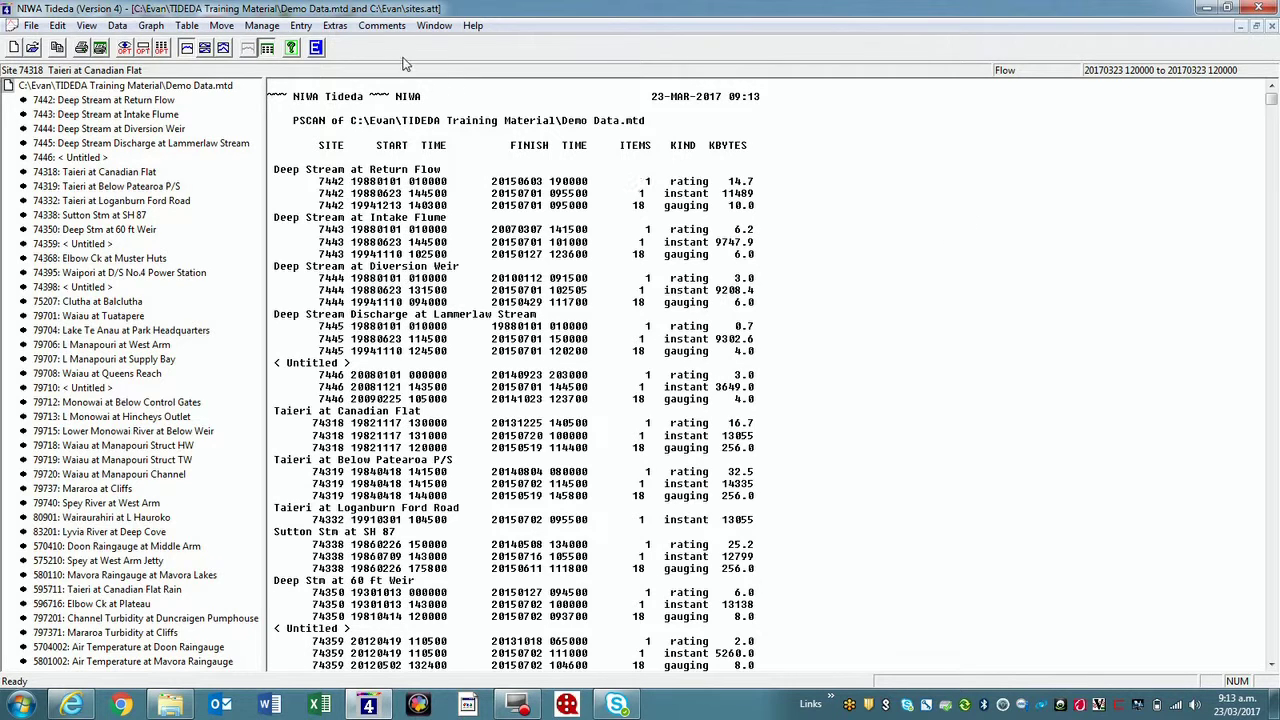
Configure the comment text file as UpdateComments.cmt from the Evan folder.
click(381, 26)
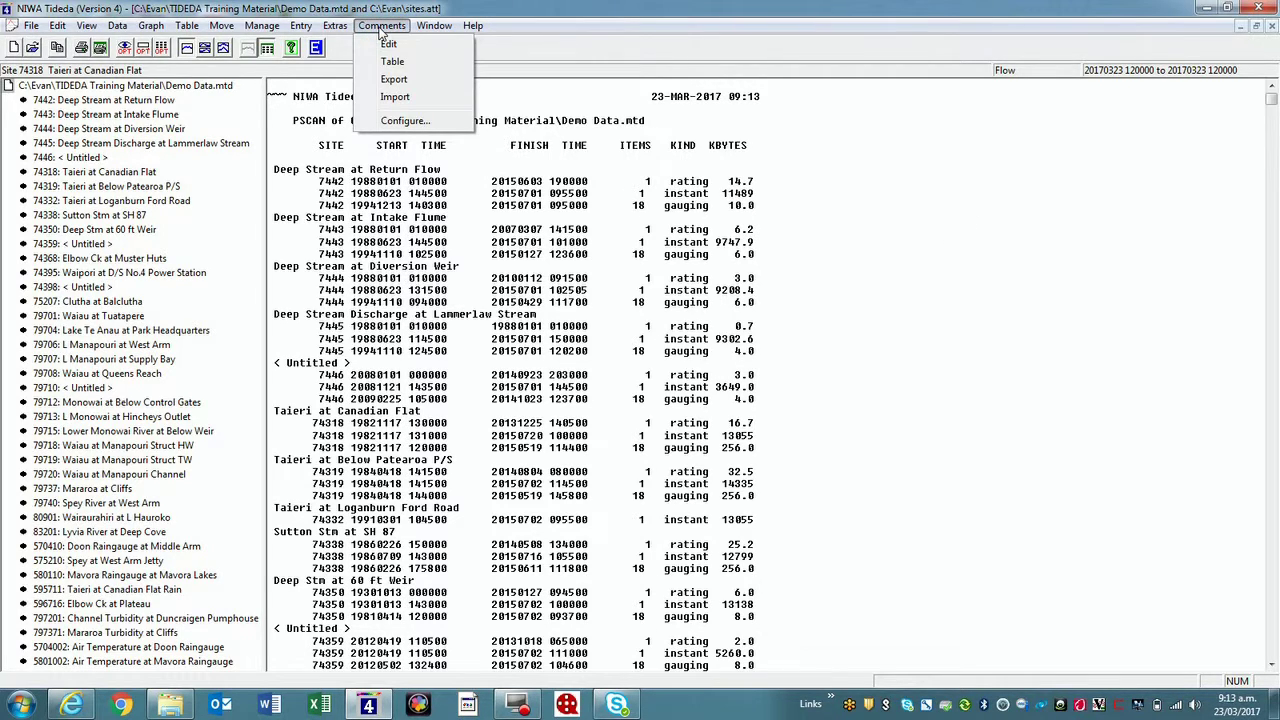
click(398, 122)
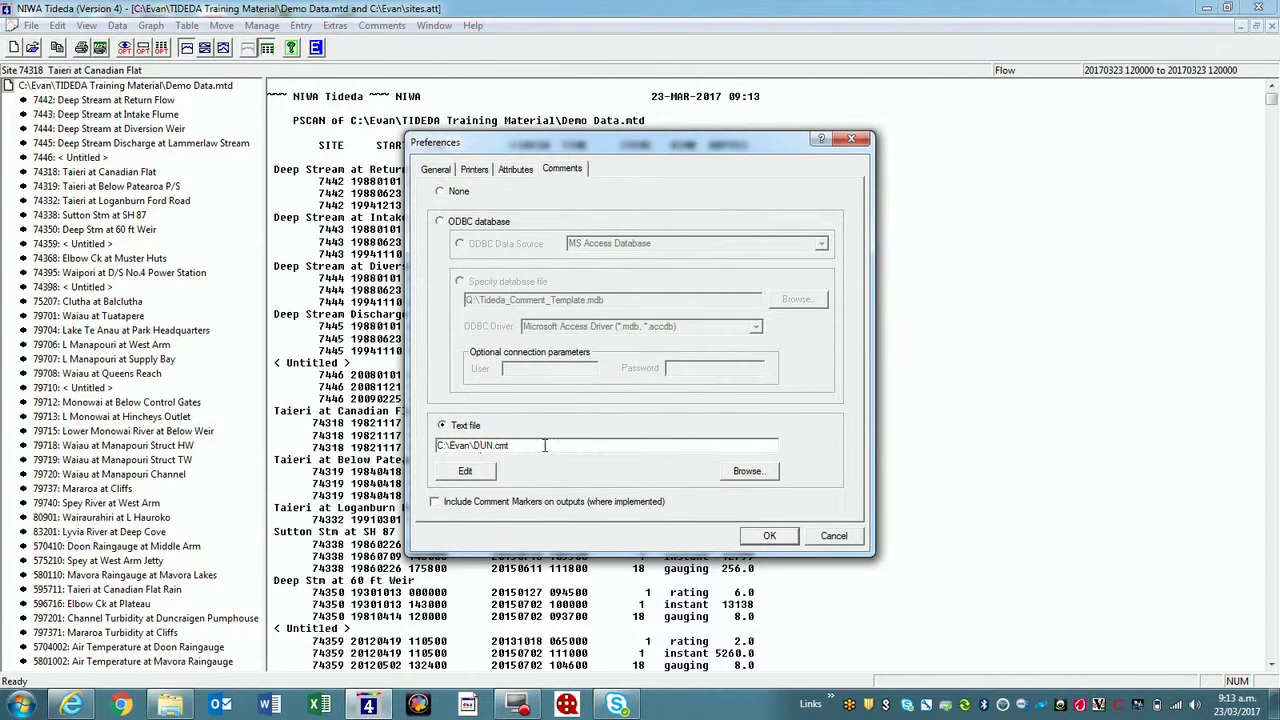
click(748, 471)
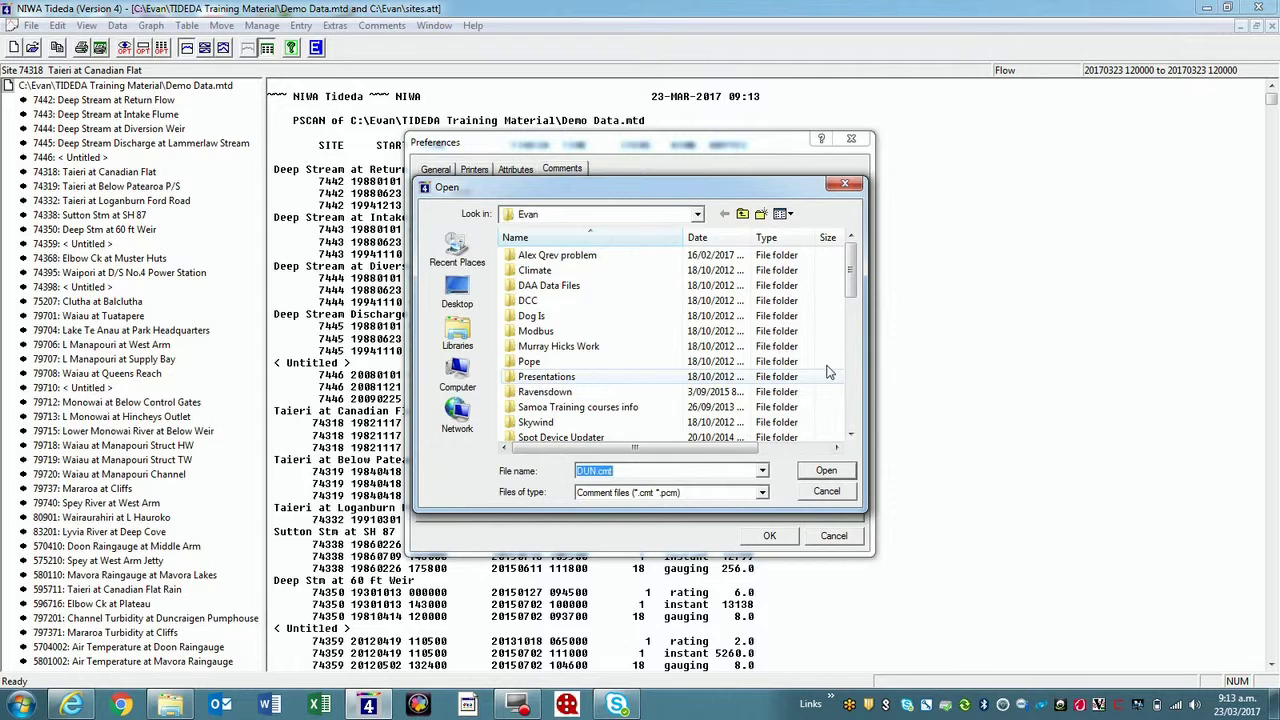
drag(847, 291, 849, 412)
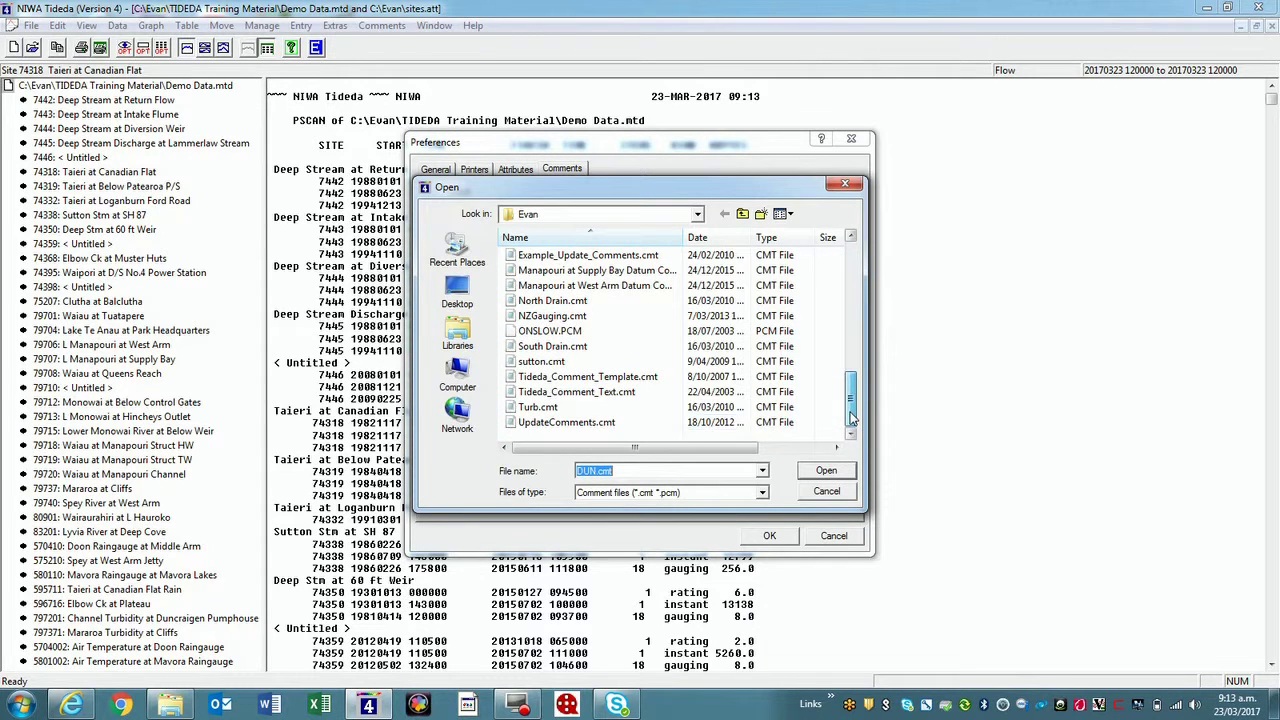
click(569, 428)
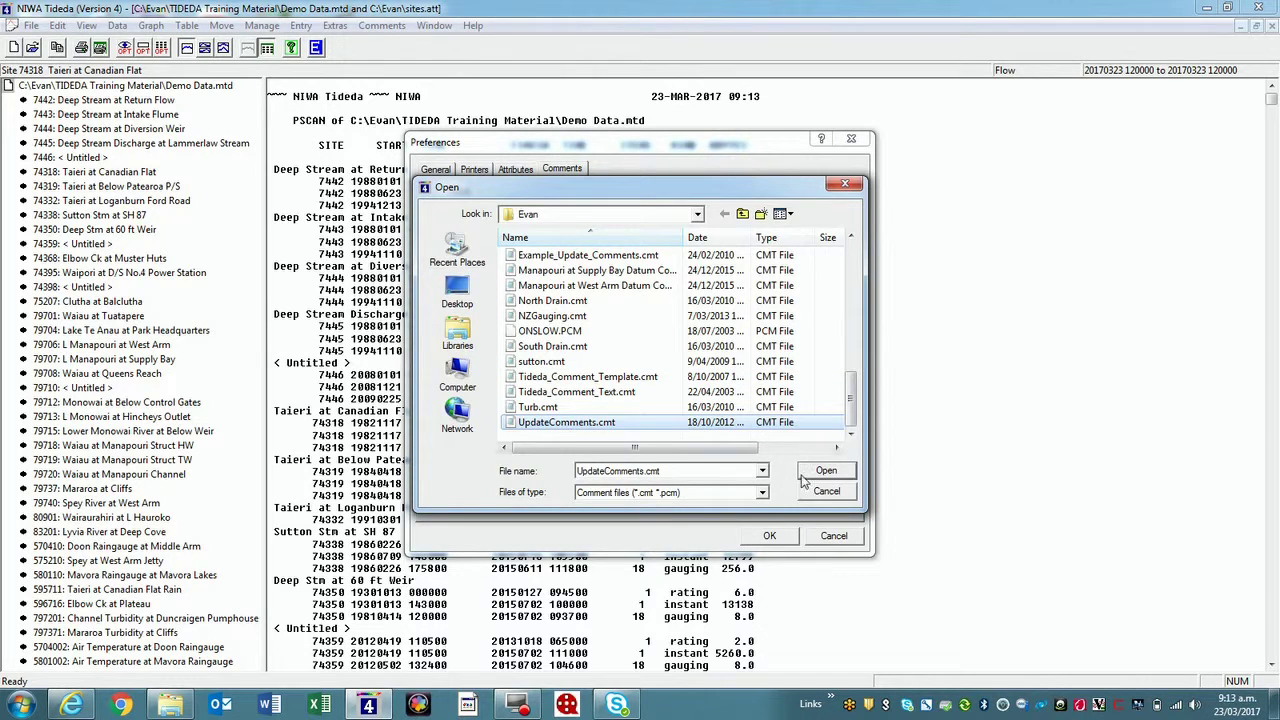
click(826, 472)
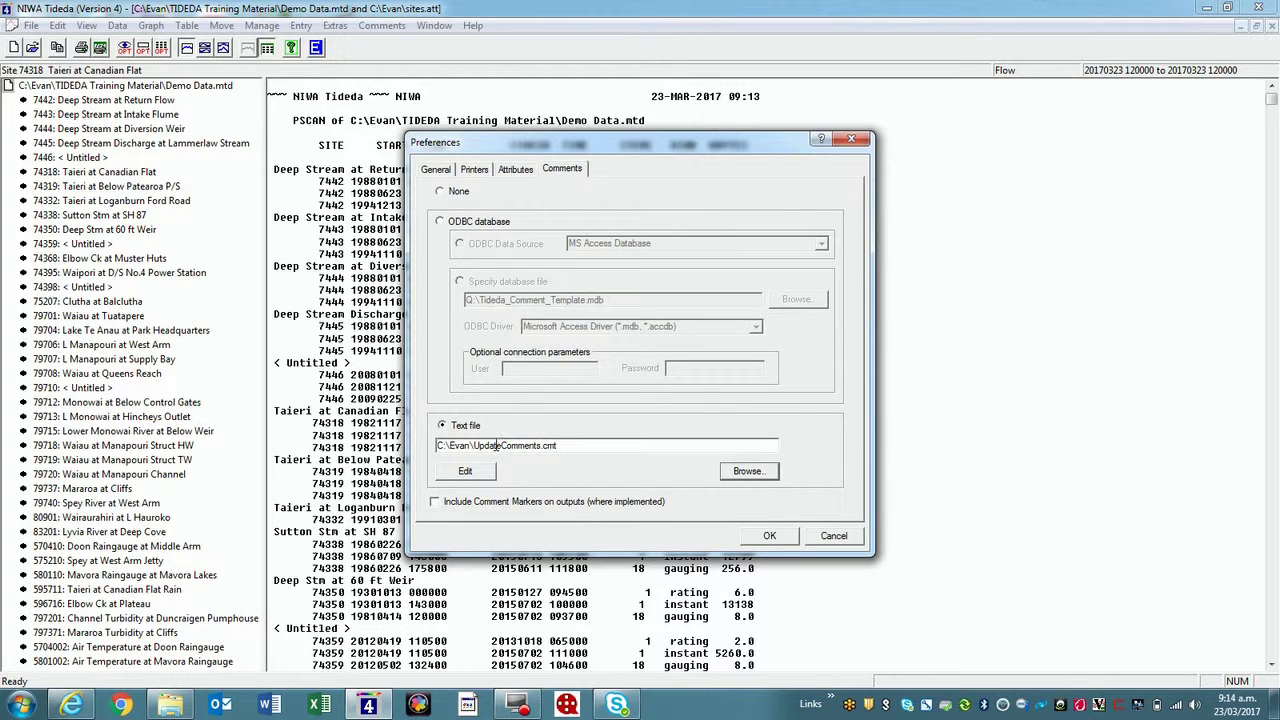
click(769, 537)
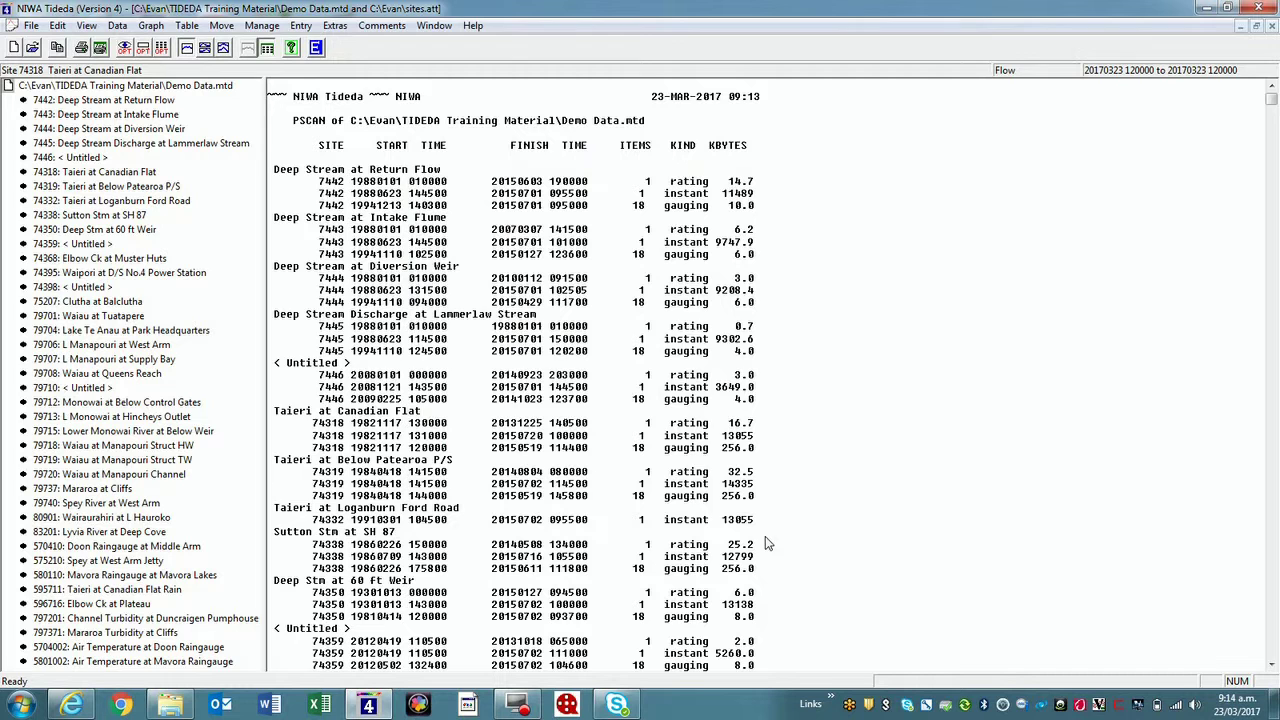
Open UpdateComments.cmt for editing from the comment configuration, review its comment type table, and close the file and preferences.
click(381, 25)
click(401, 121)
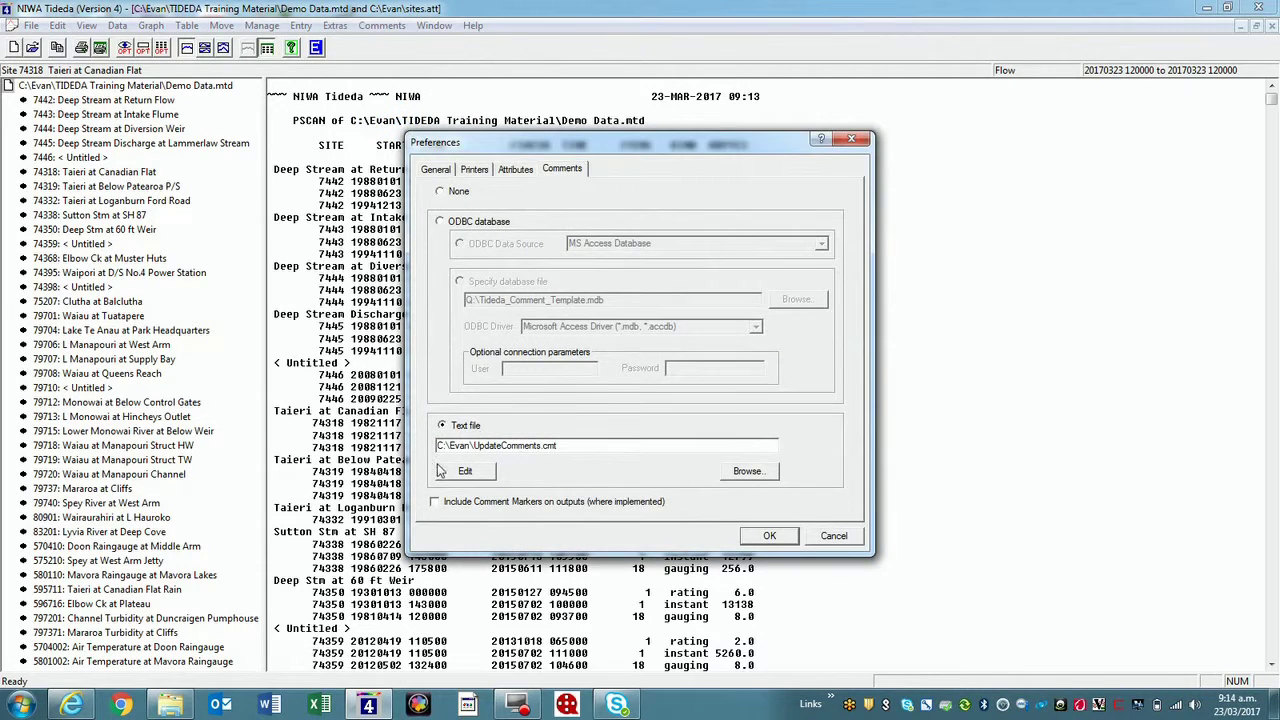
click(465, 470)
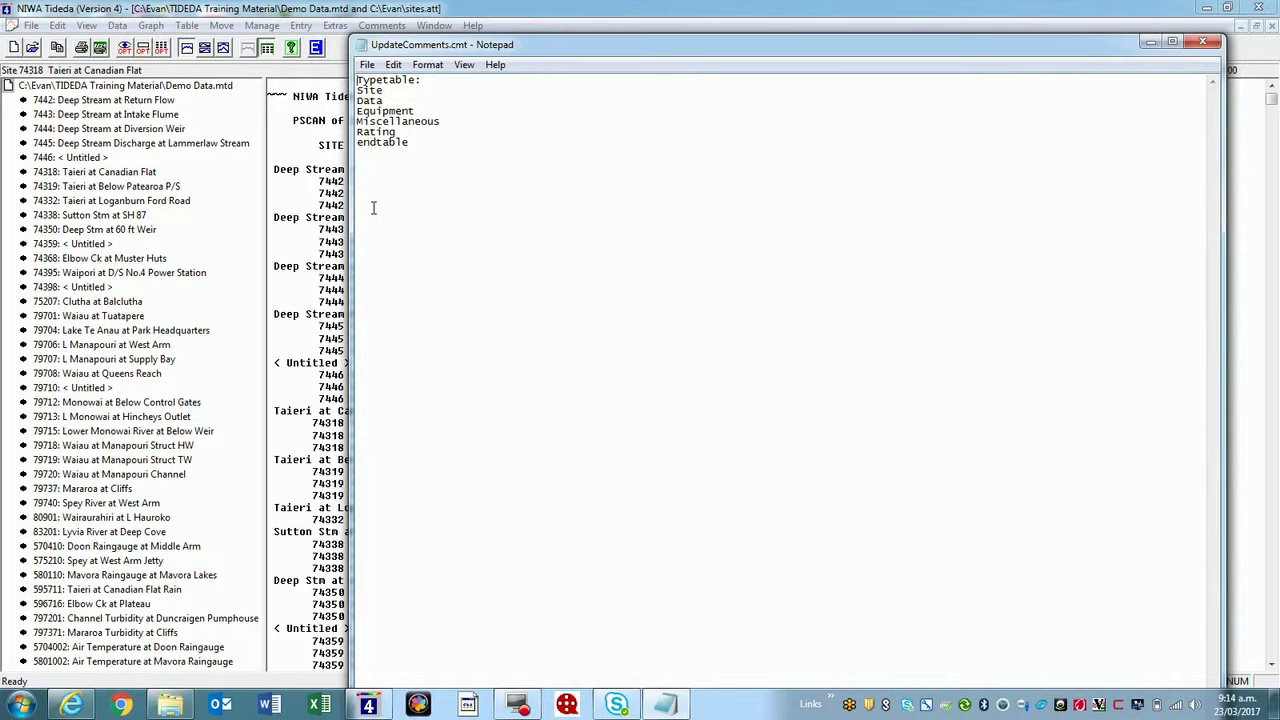
click(1202, 41)
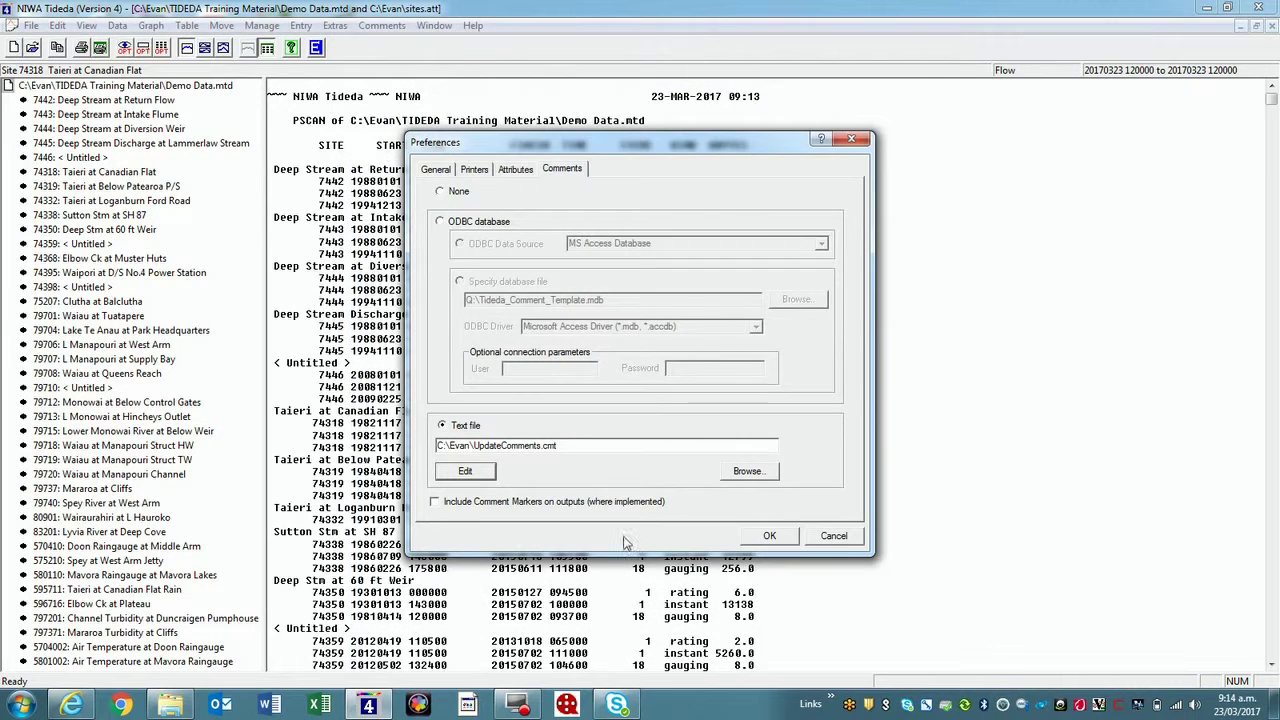
click(772, 537)
Start a new blank comment in the Comment Editor and set its site number to 74318.
click(381, 25)
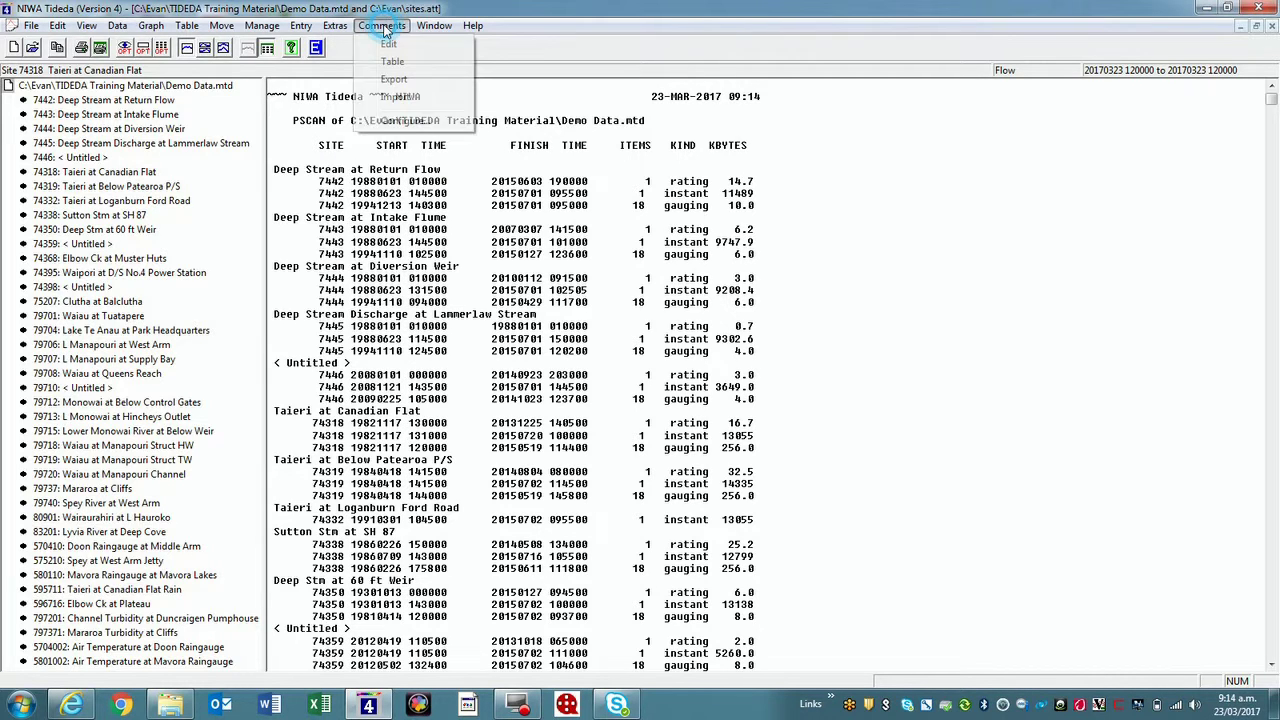
click(388, 45)
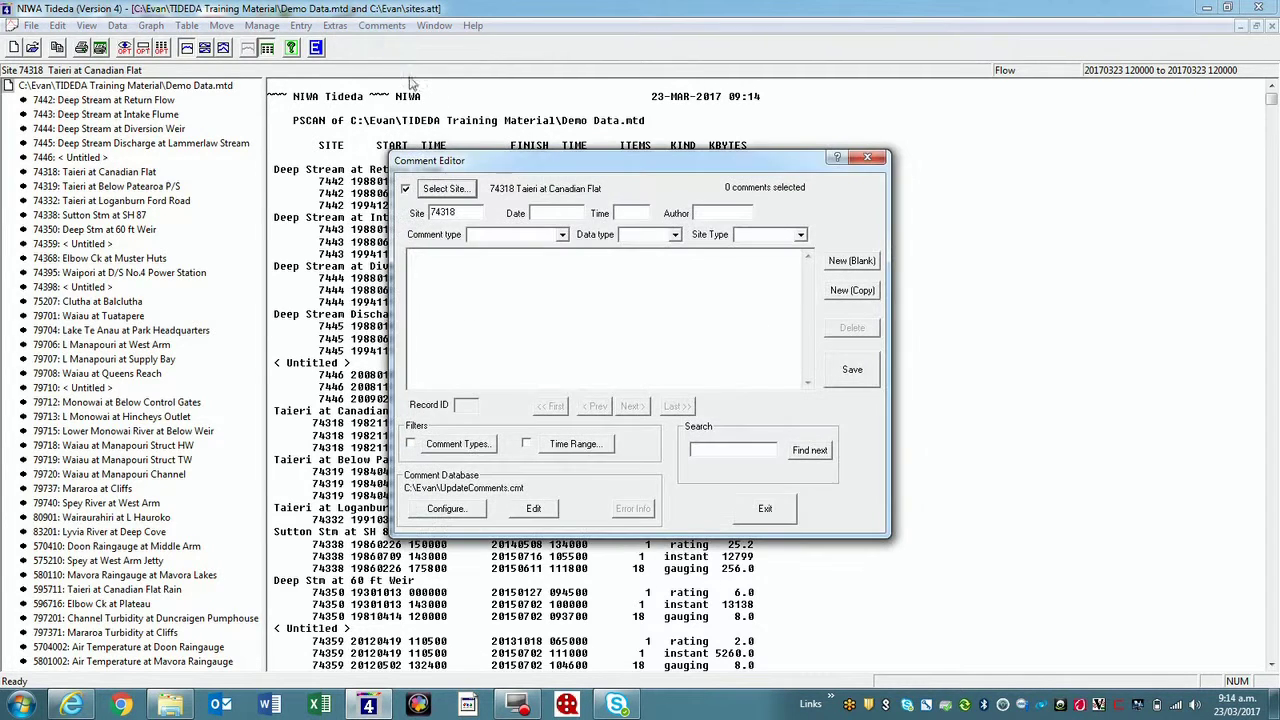
click(432, 190)
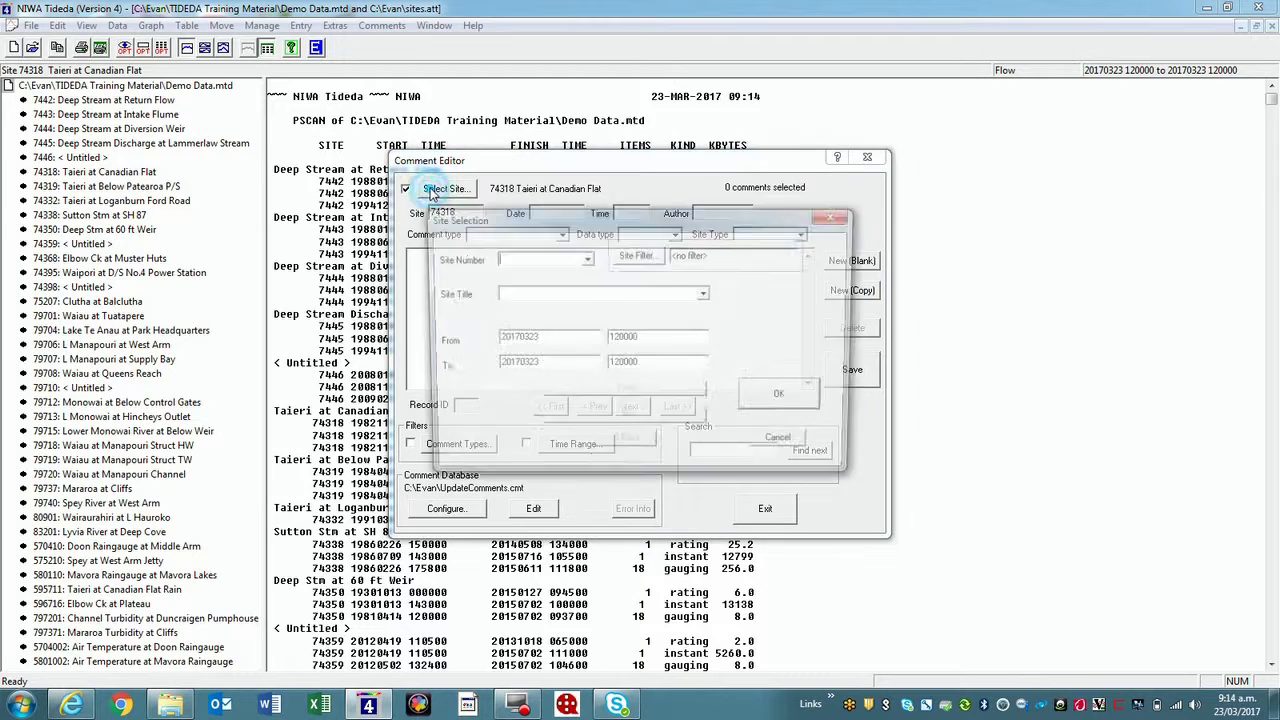
click(586, 259)
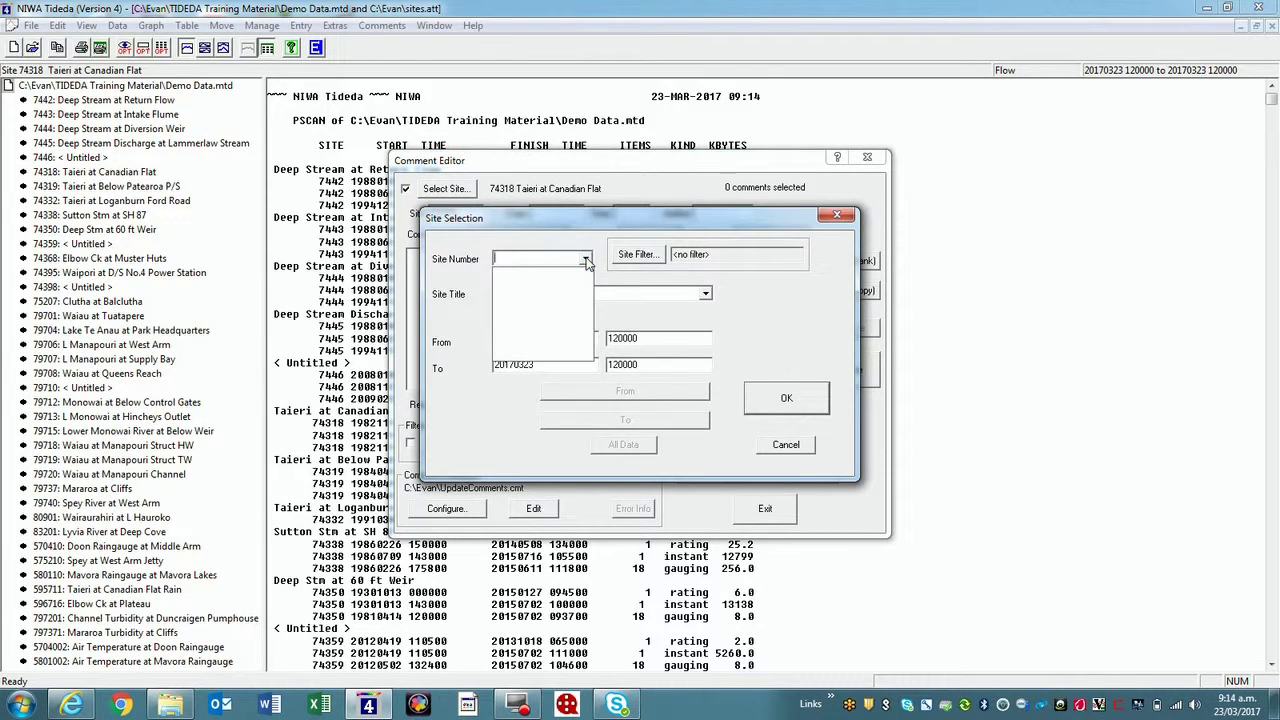
click(586, 259)
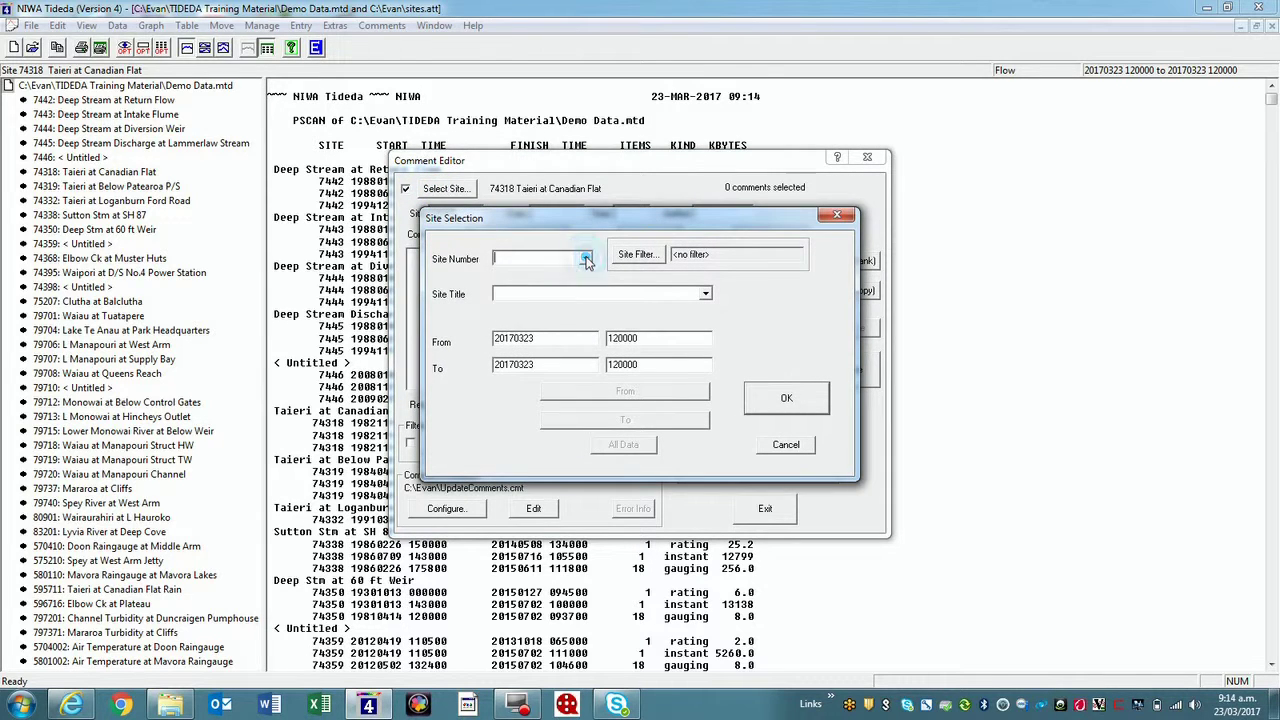
click(783, 398)
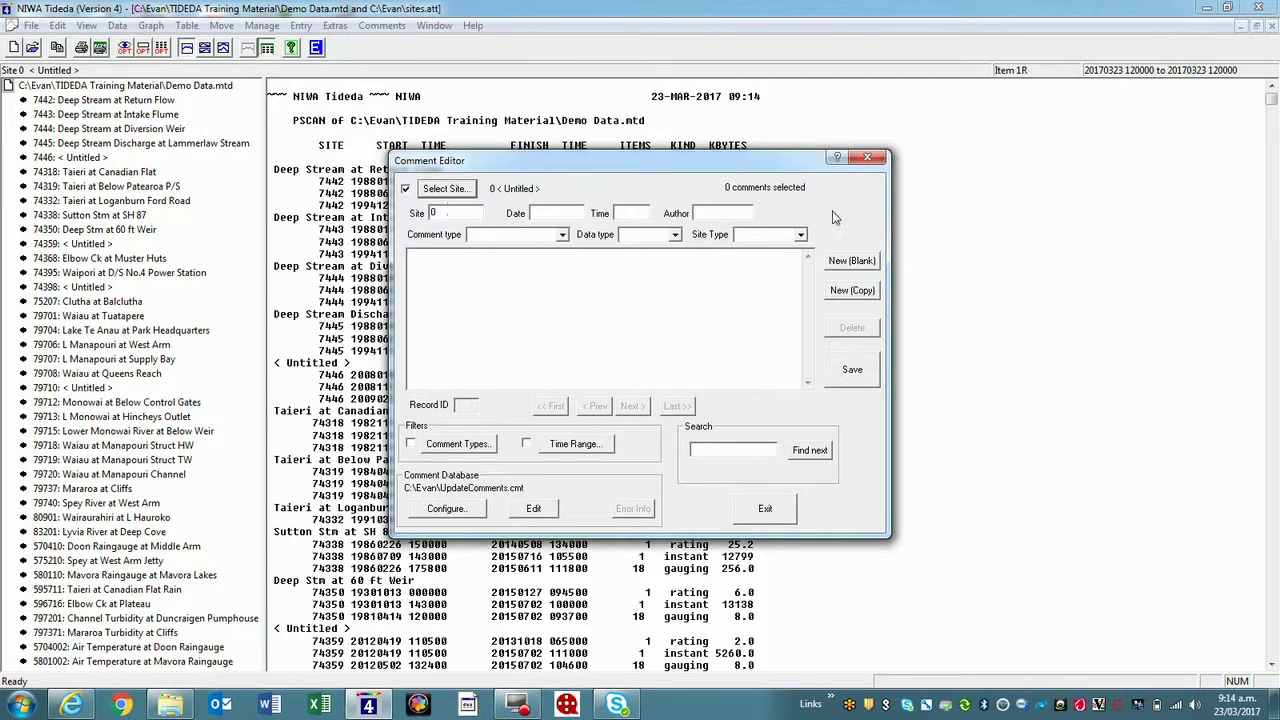
click(846, 262)
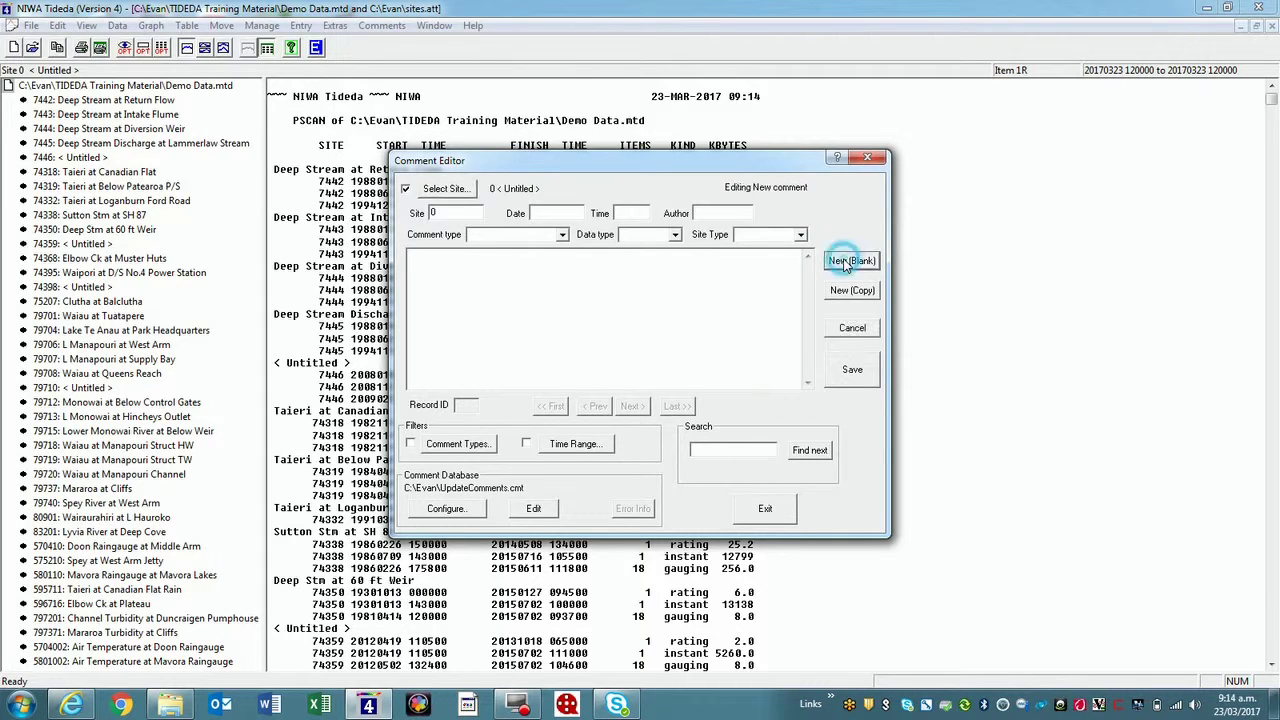
double_click(466, 213)
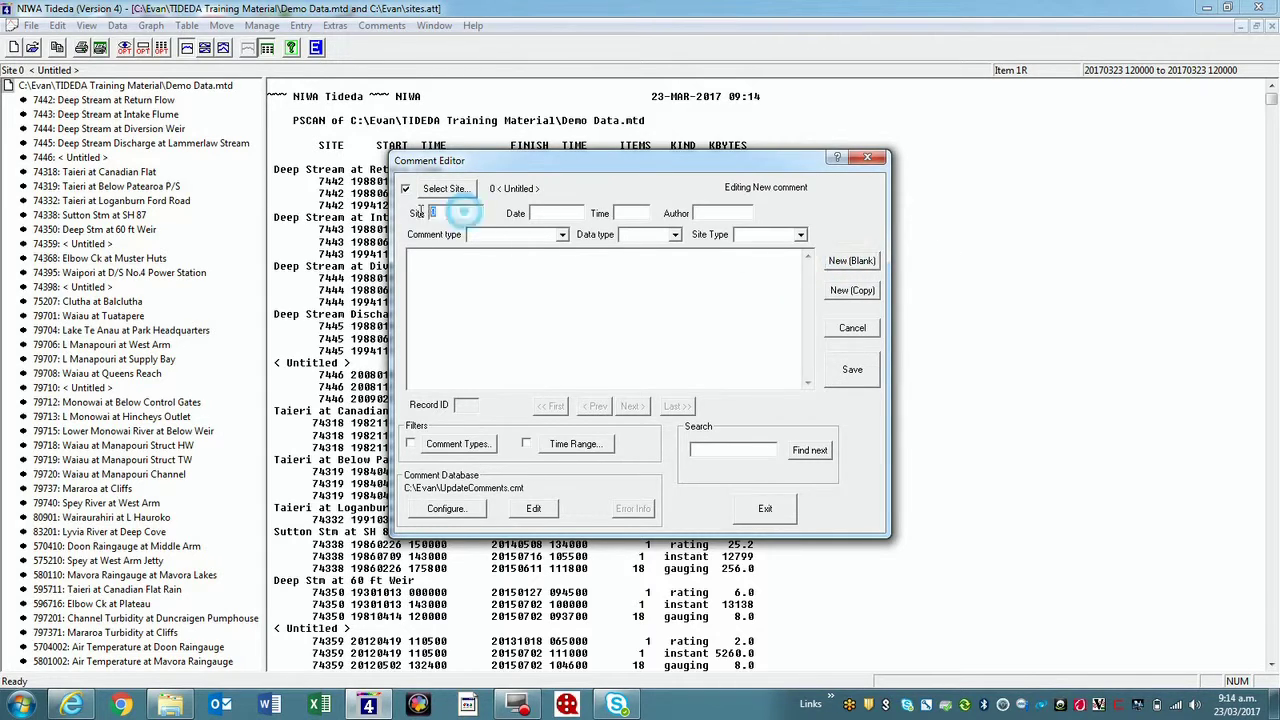
text(74318)
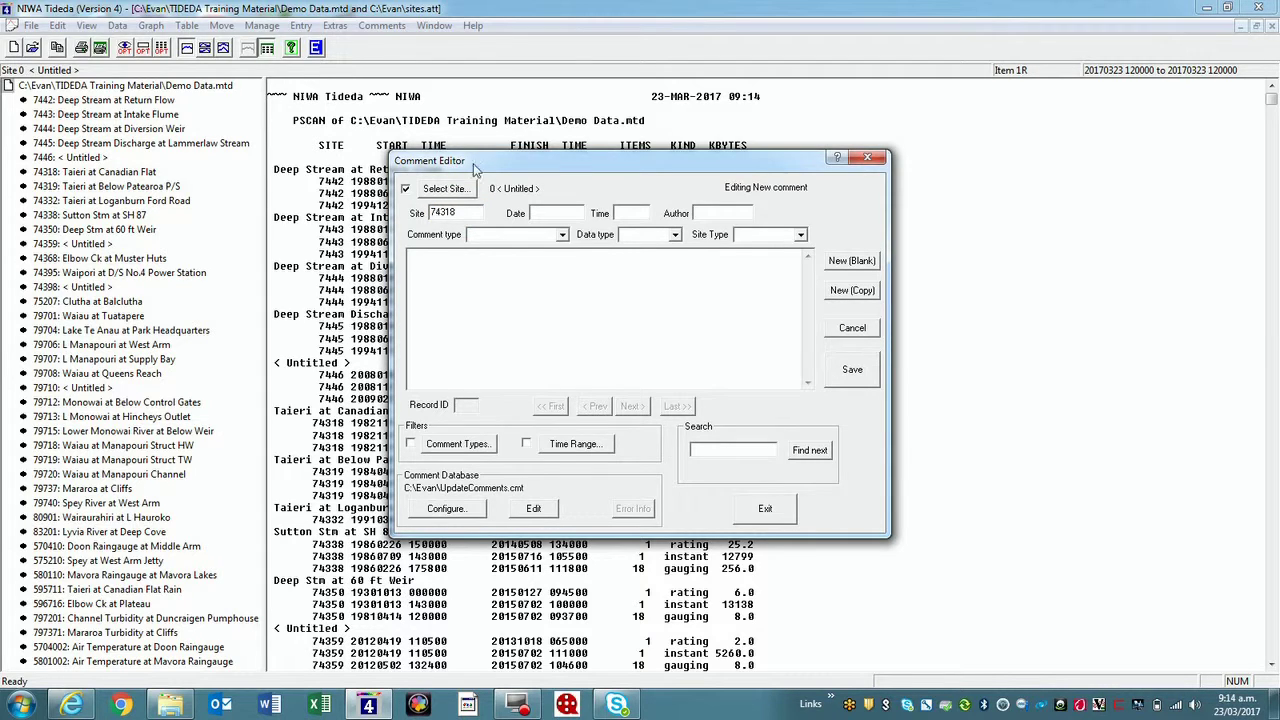
Set the new comment's date to 20170323, time to 120000 and author to NIWA.
click(547, 213)
click(628, 212)
click(710, 213)
text(NIWA)
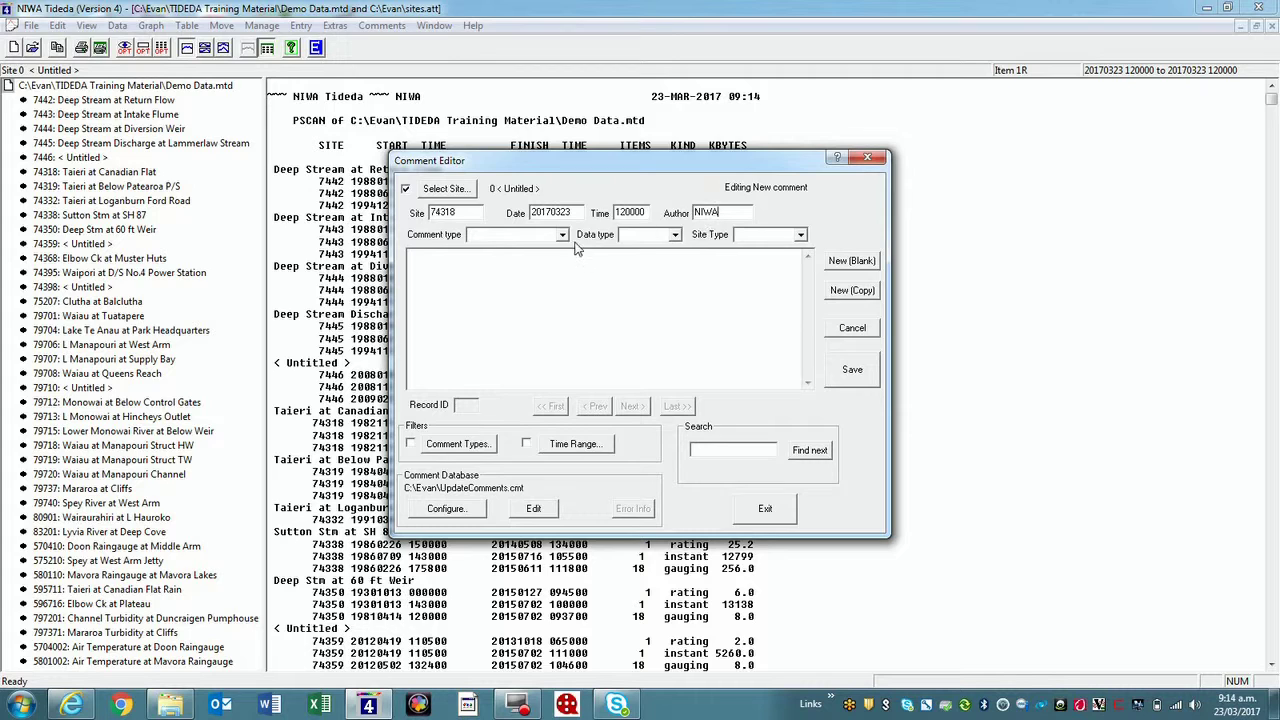
Classify the new comment with comment type Data, data type Series and site type Flow-Level.
click(563, 236)
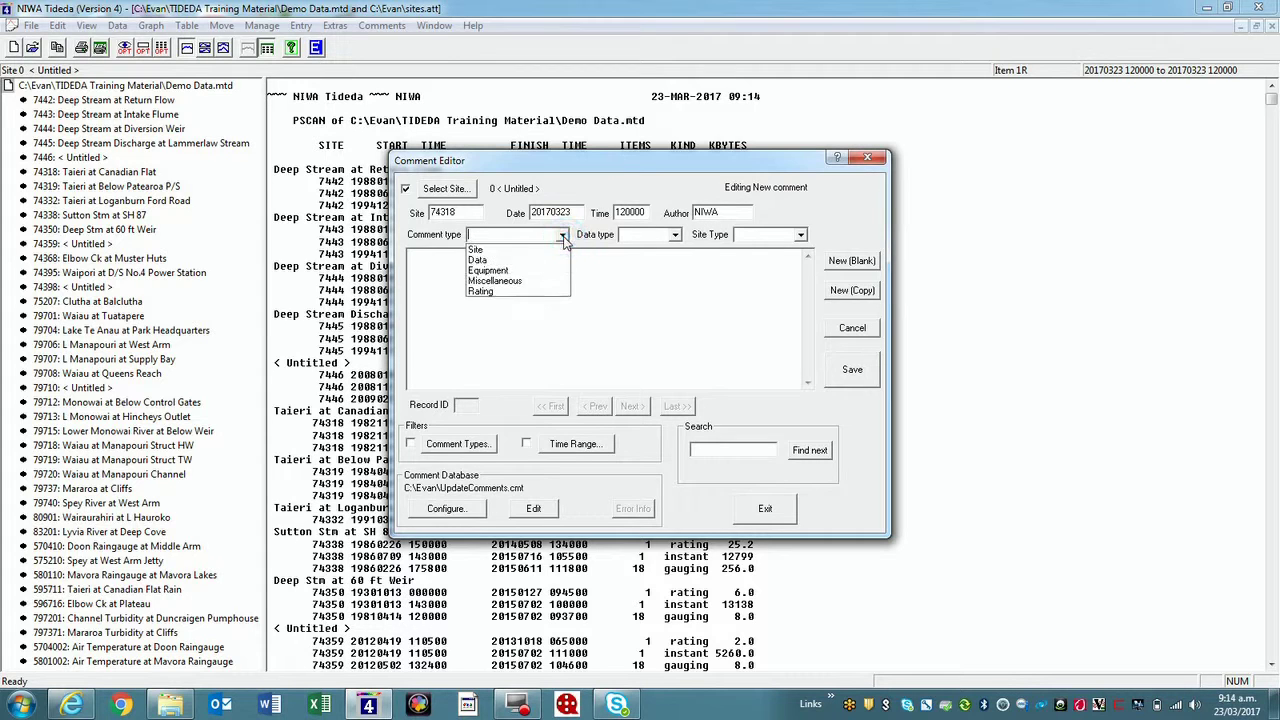
click(526, 261)
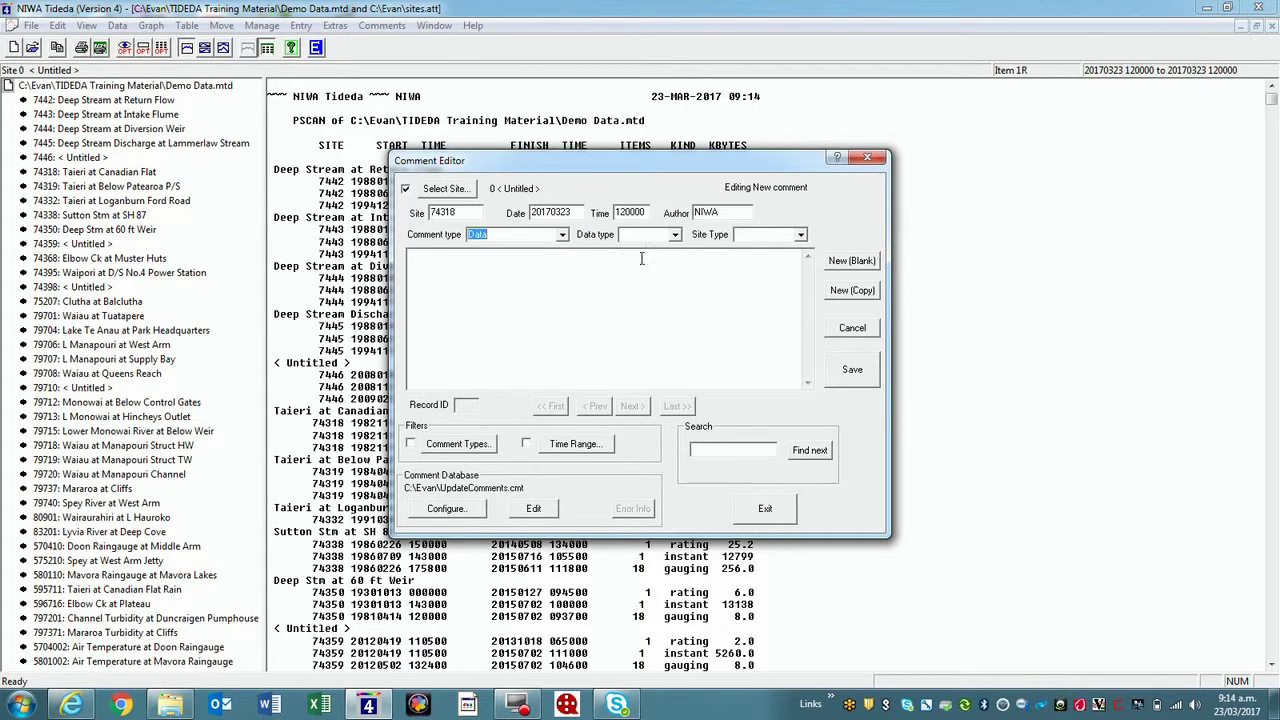
click(675, 235)
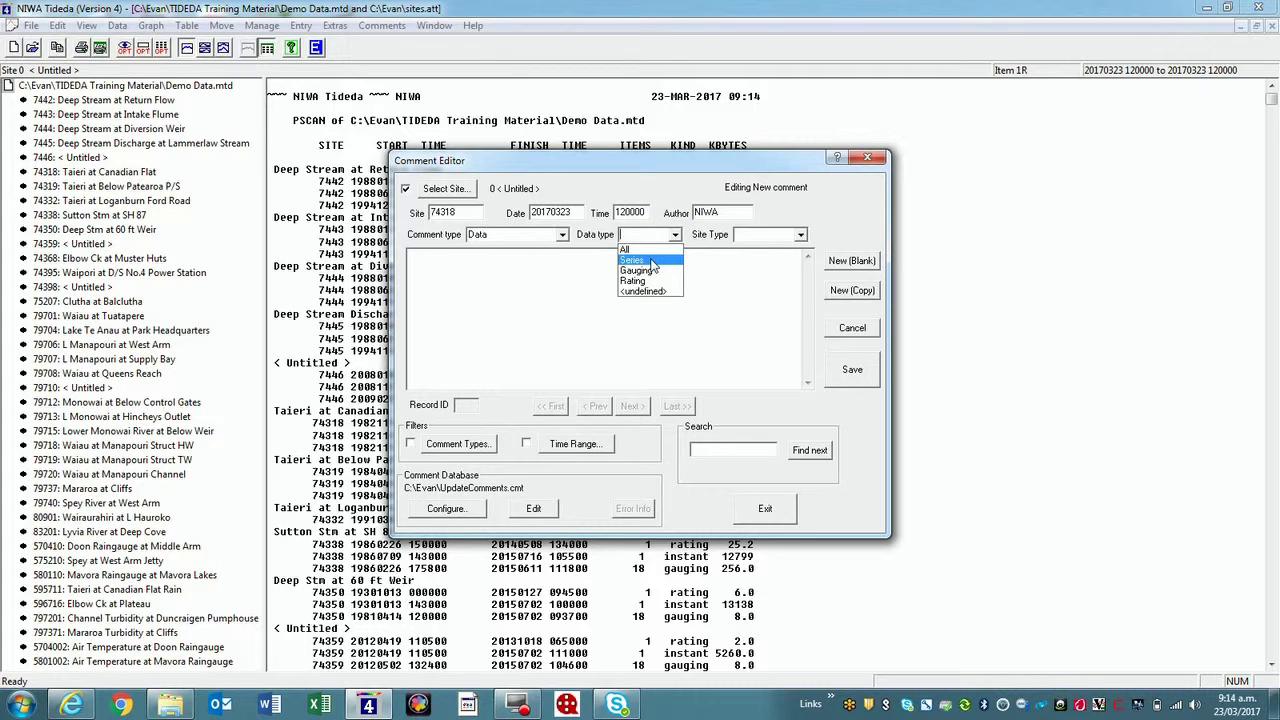
click(651, 258)
click(800, 236)
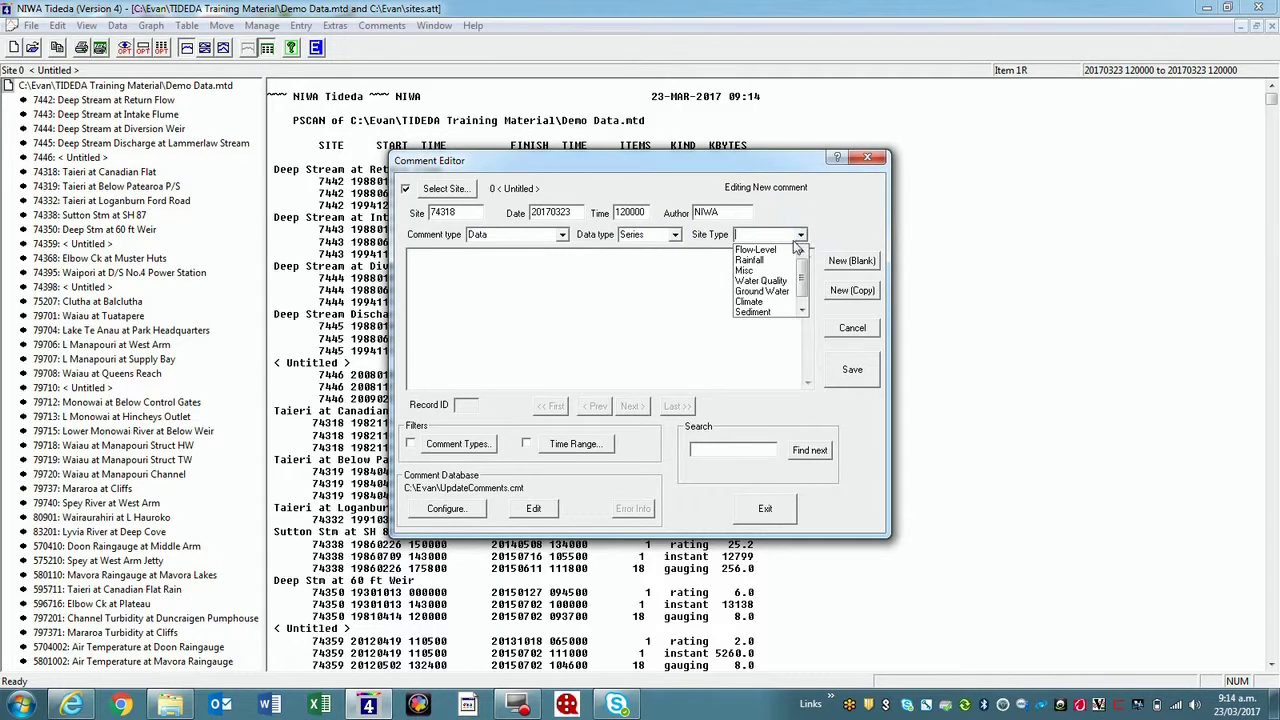
click(786, 250)
Enter the comment text "Demo comment date/time etc....", save the comment, and exit the Comment Editor.
click(452, 262)
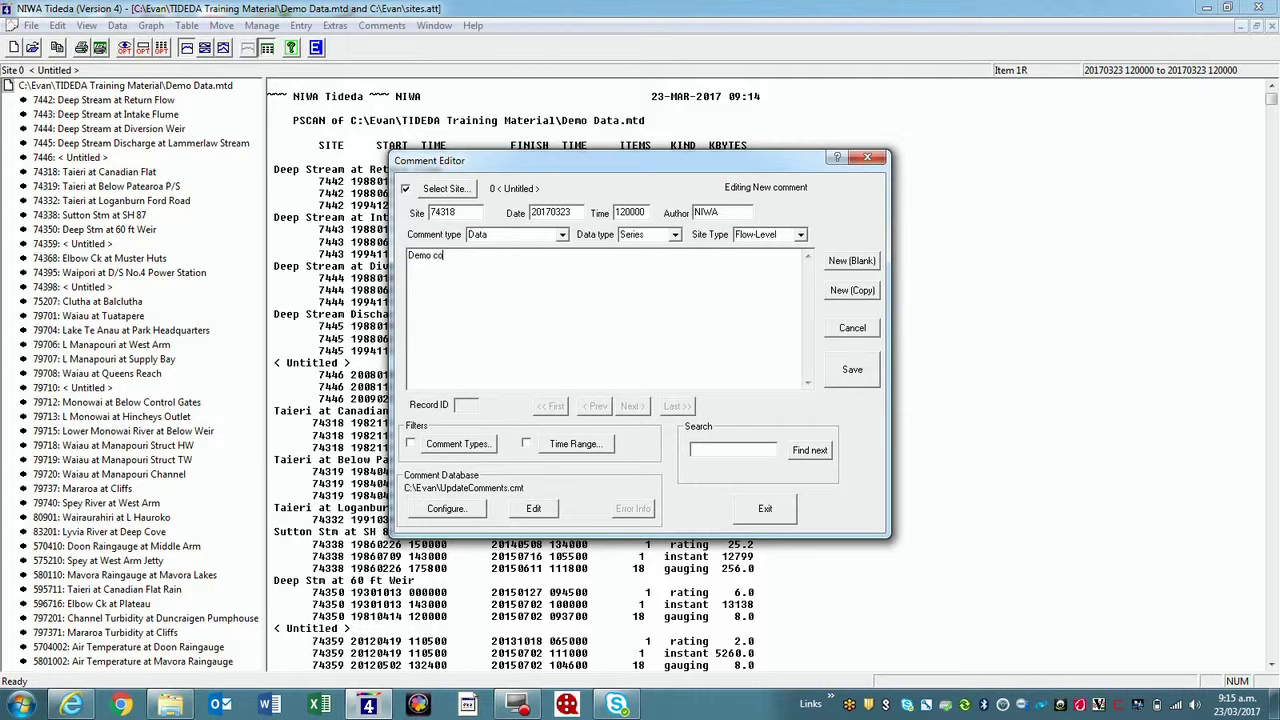
text(Demo comment date/time etc...)
click(858, 378)
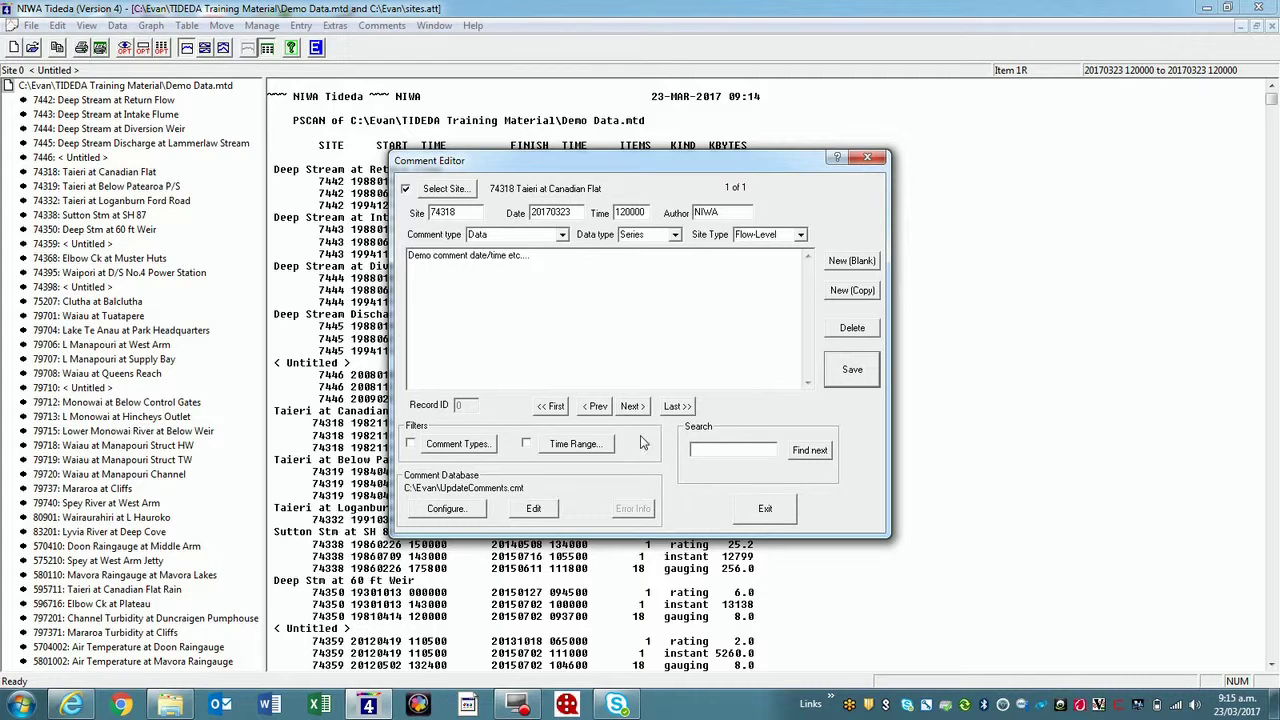
click(766, 509)
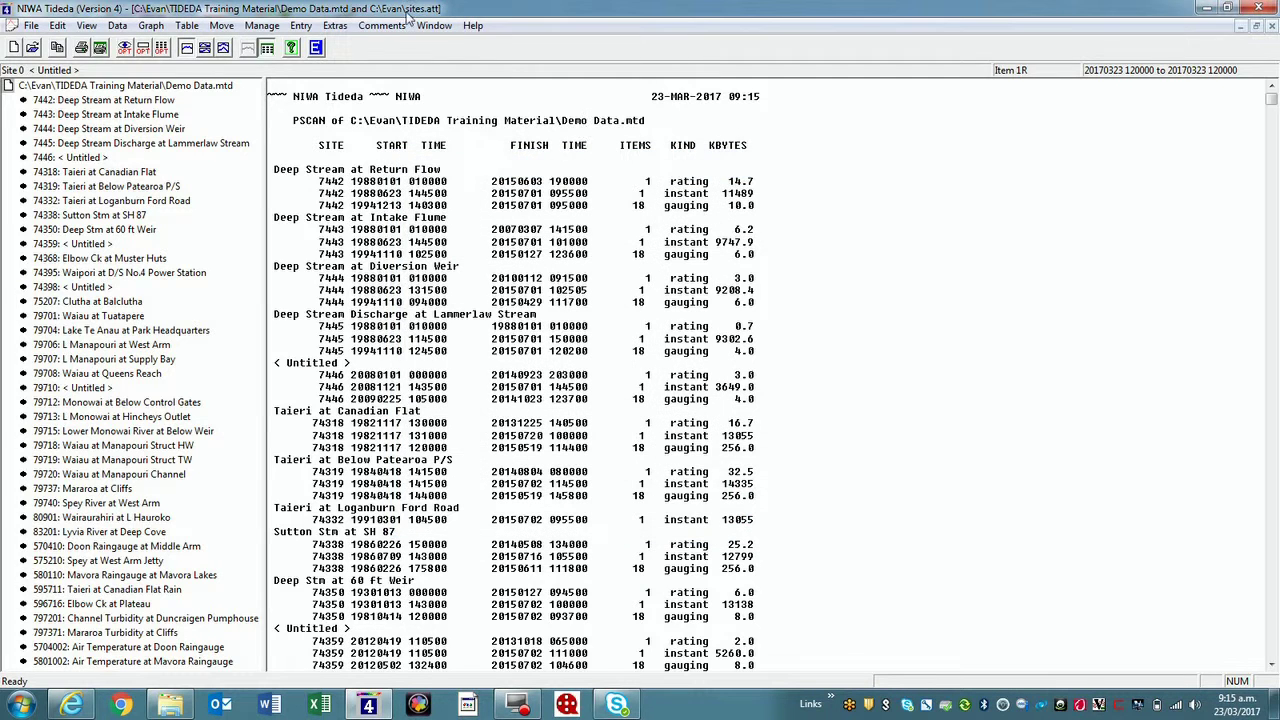
Table the comments in UpdateComments.cmt for site 74318, Taieri at Canadian Flat, using all data.
click(382, 25)
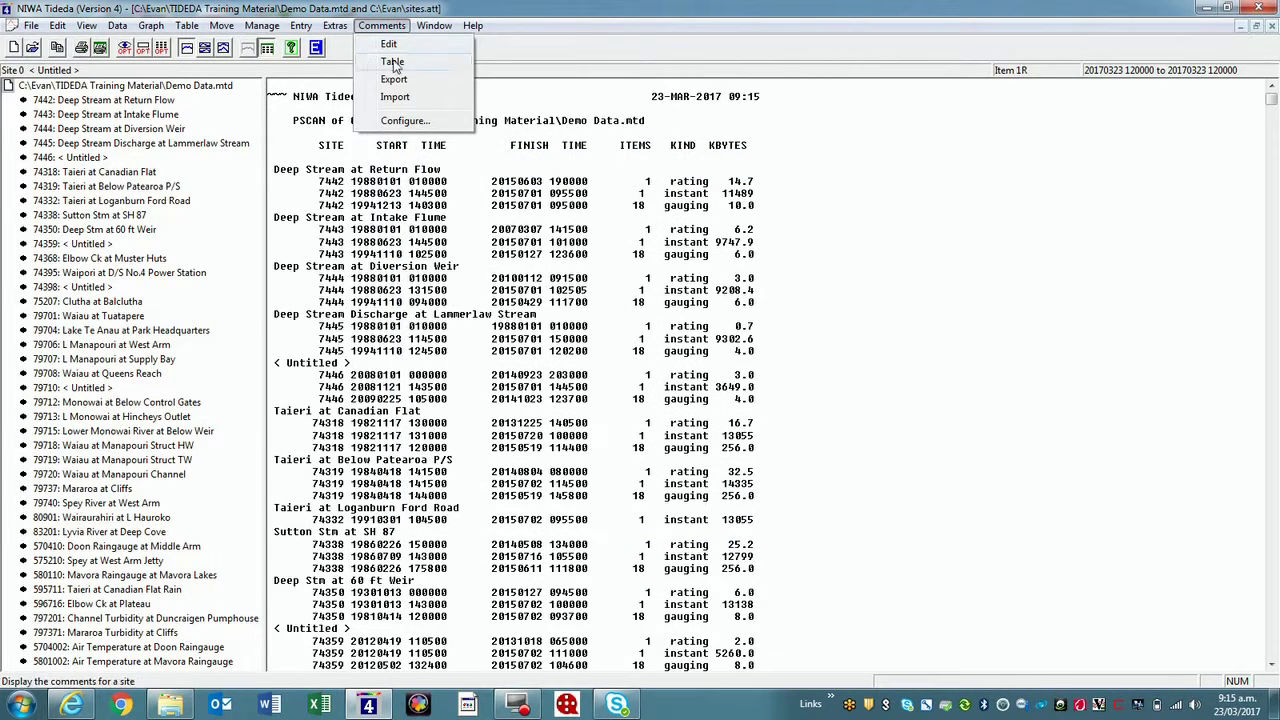
click(393, 62)
click(780, 383)
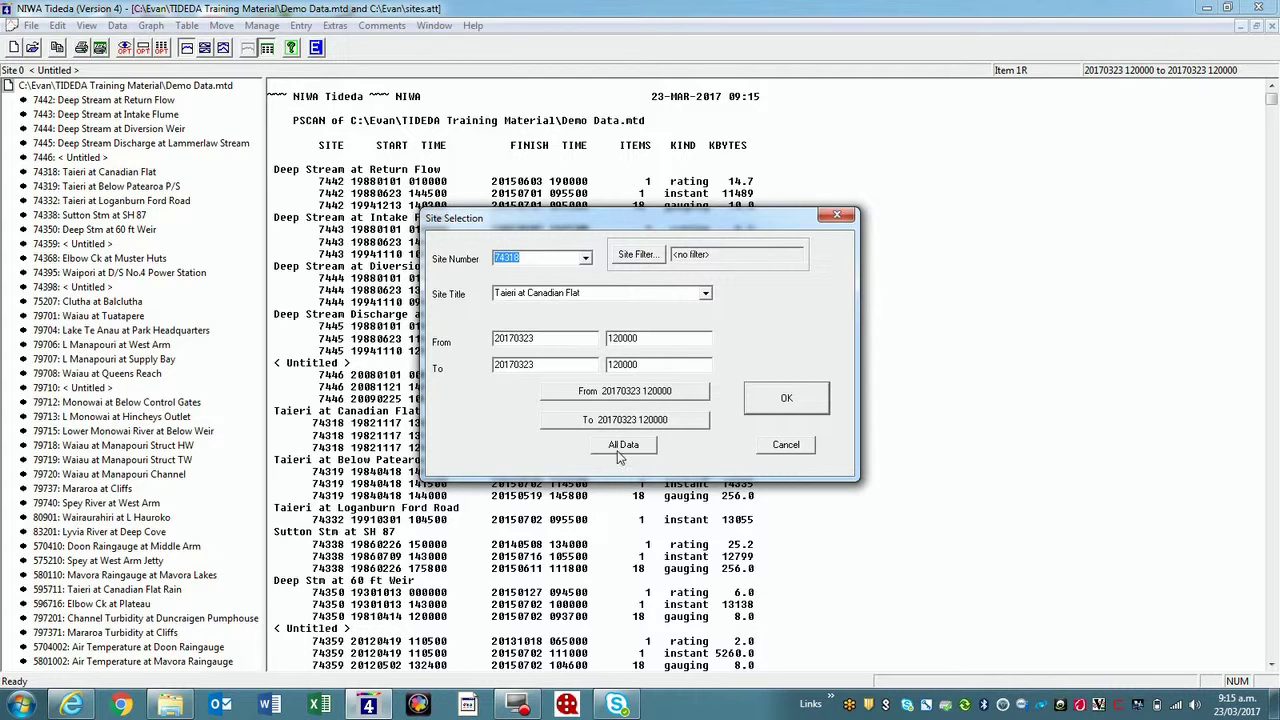
click(620, 448)
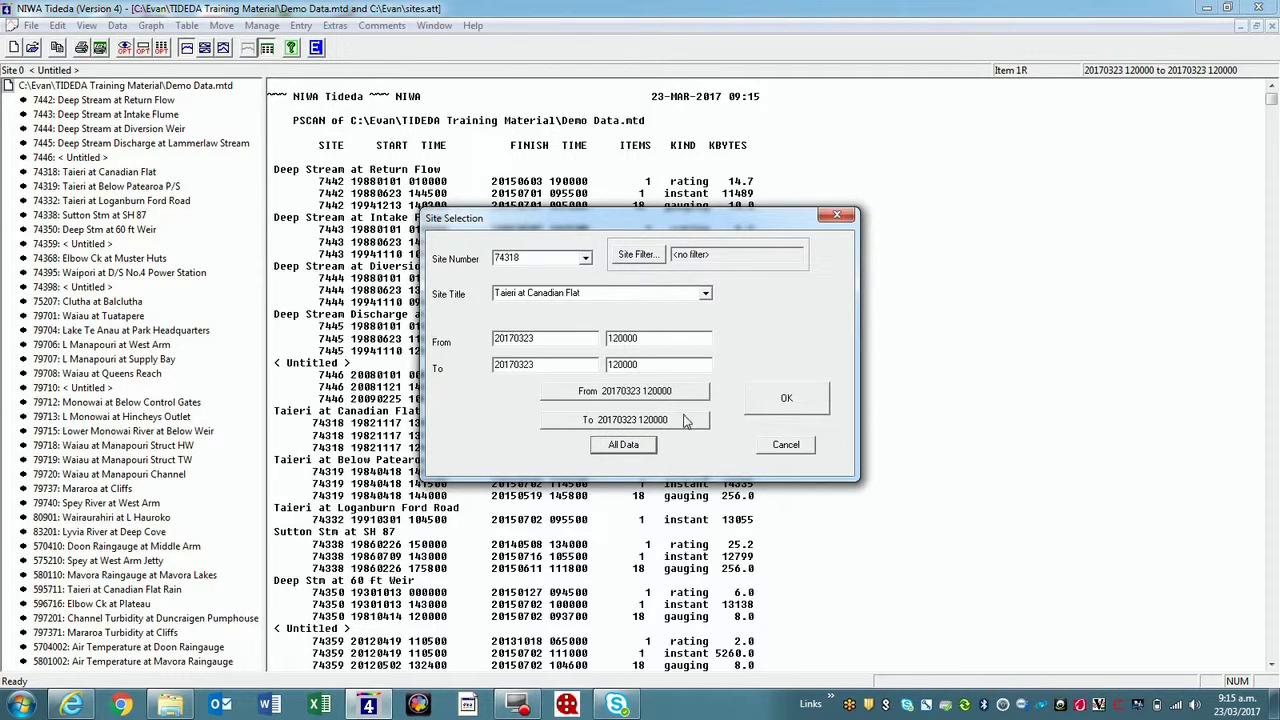
click(779, 405)
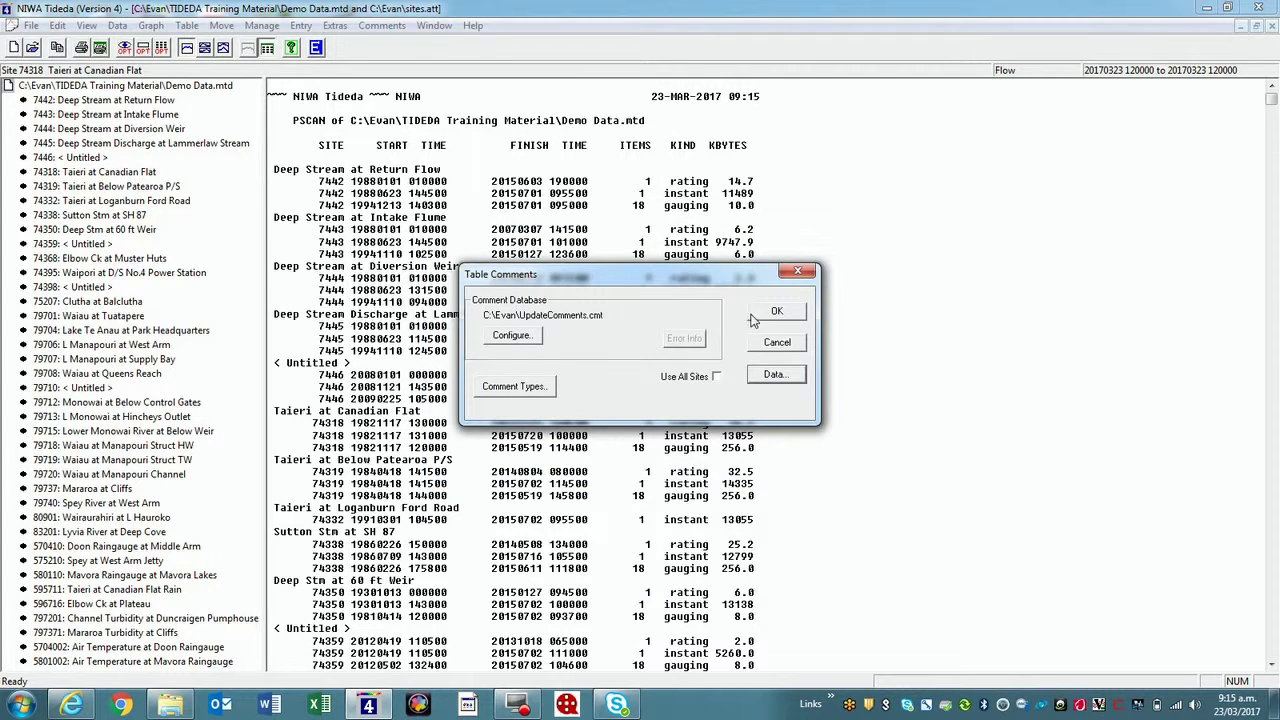
click(776, 313)
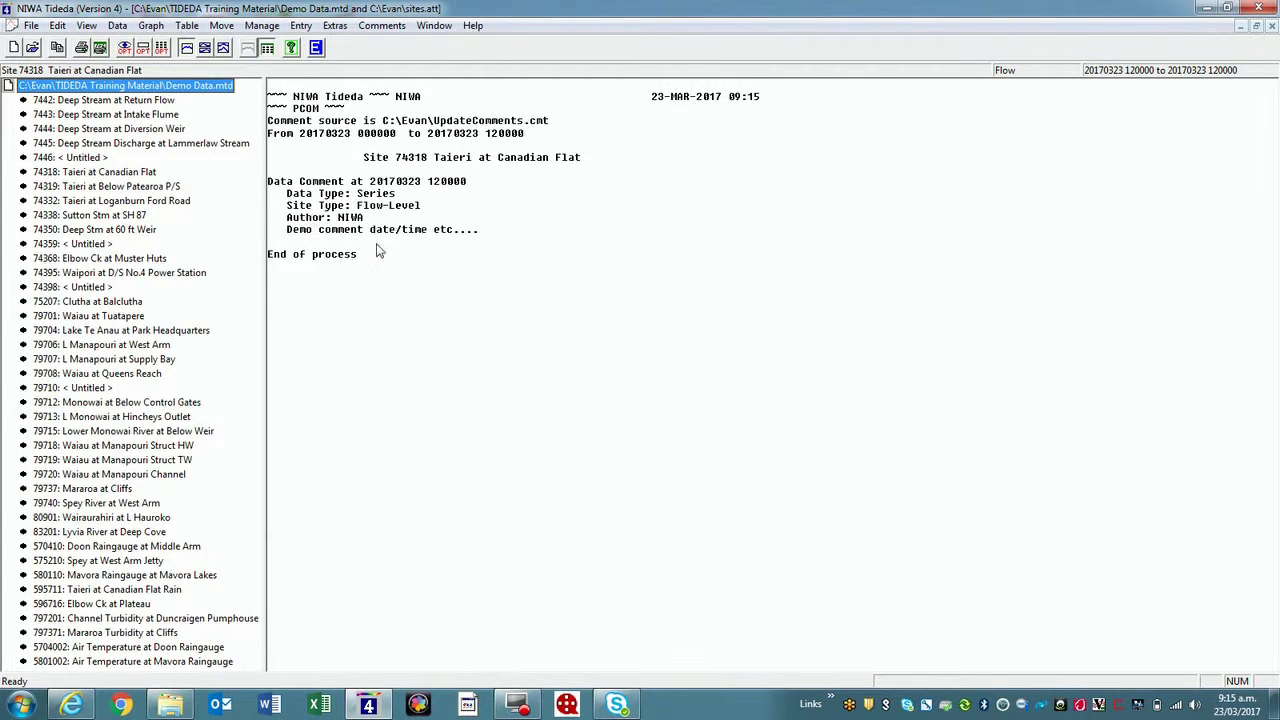